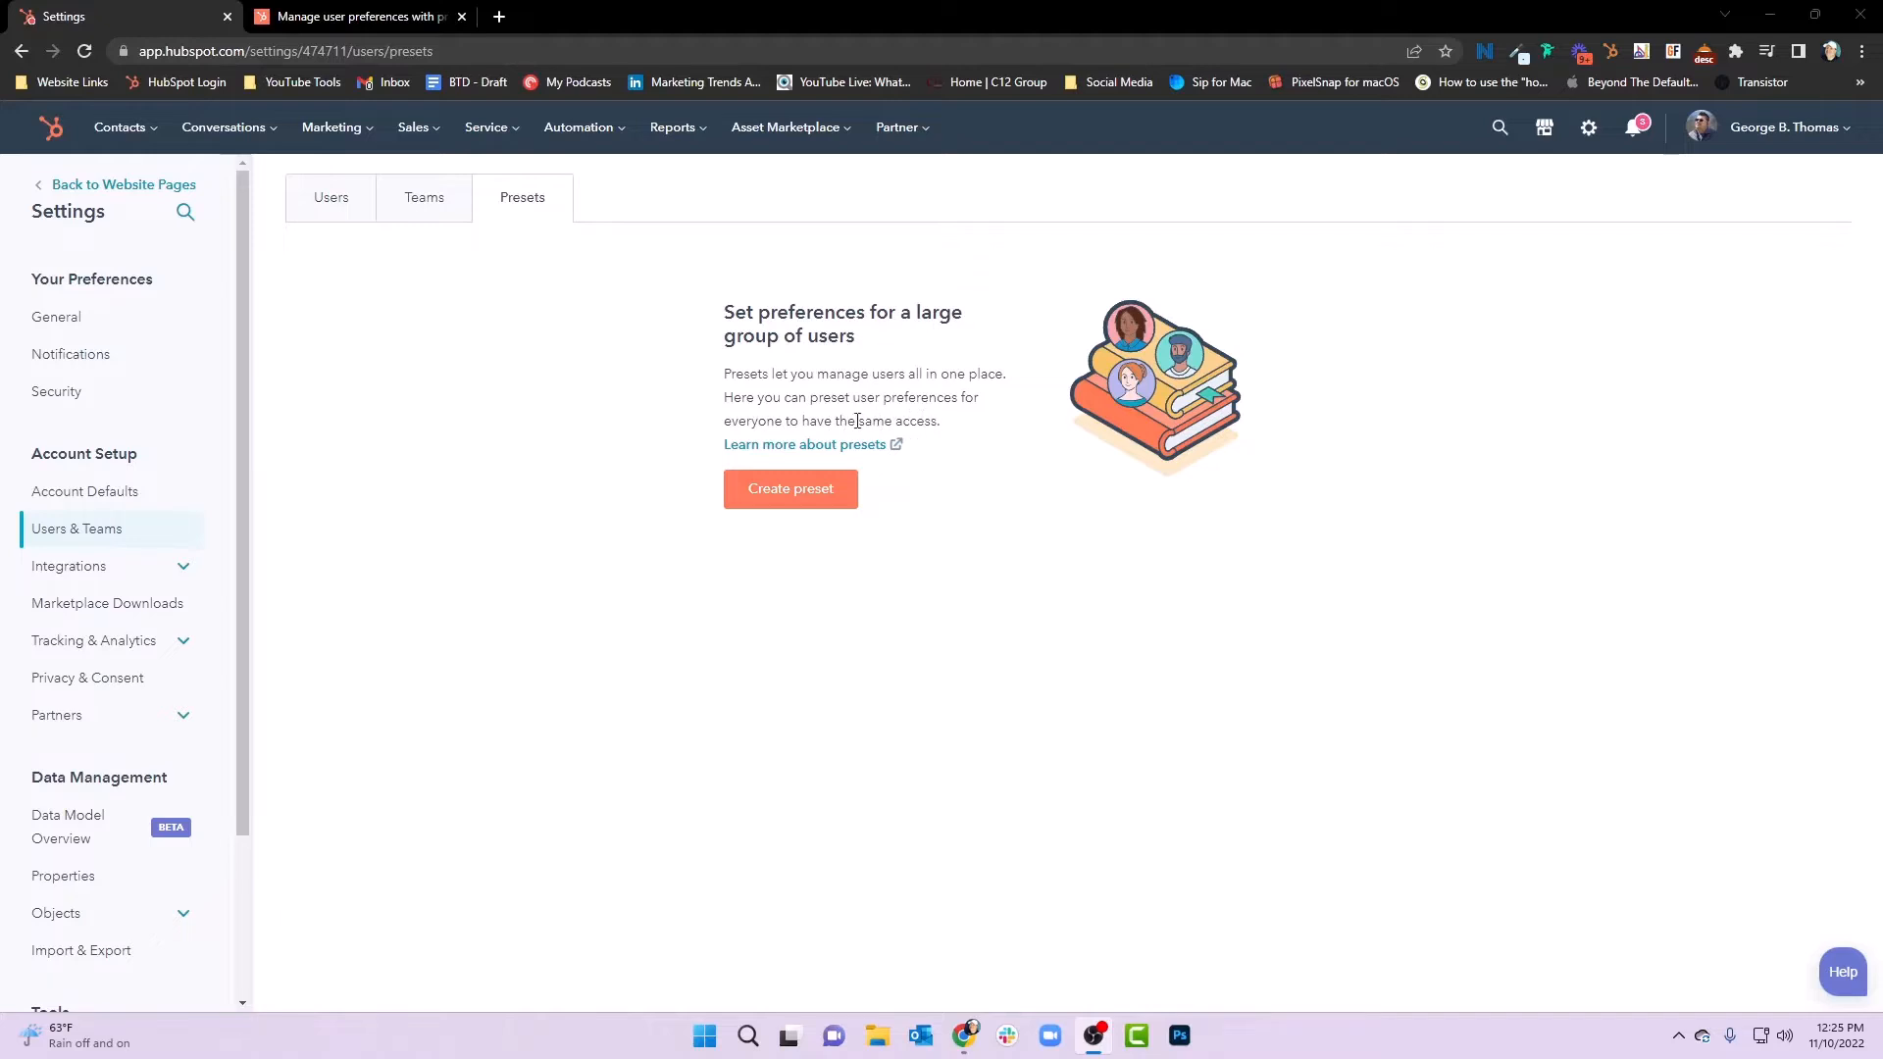
Skim the knowledge base article on managing user preferences with presets, then return to the HubSpot presets settings
left_click(401, 21)
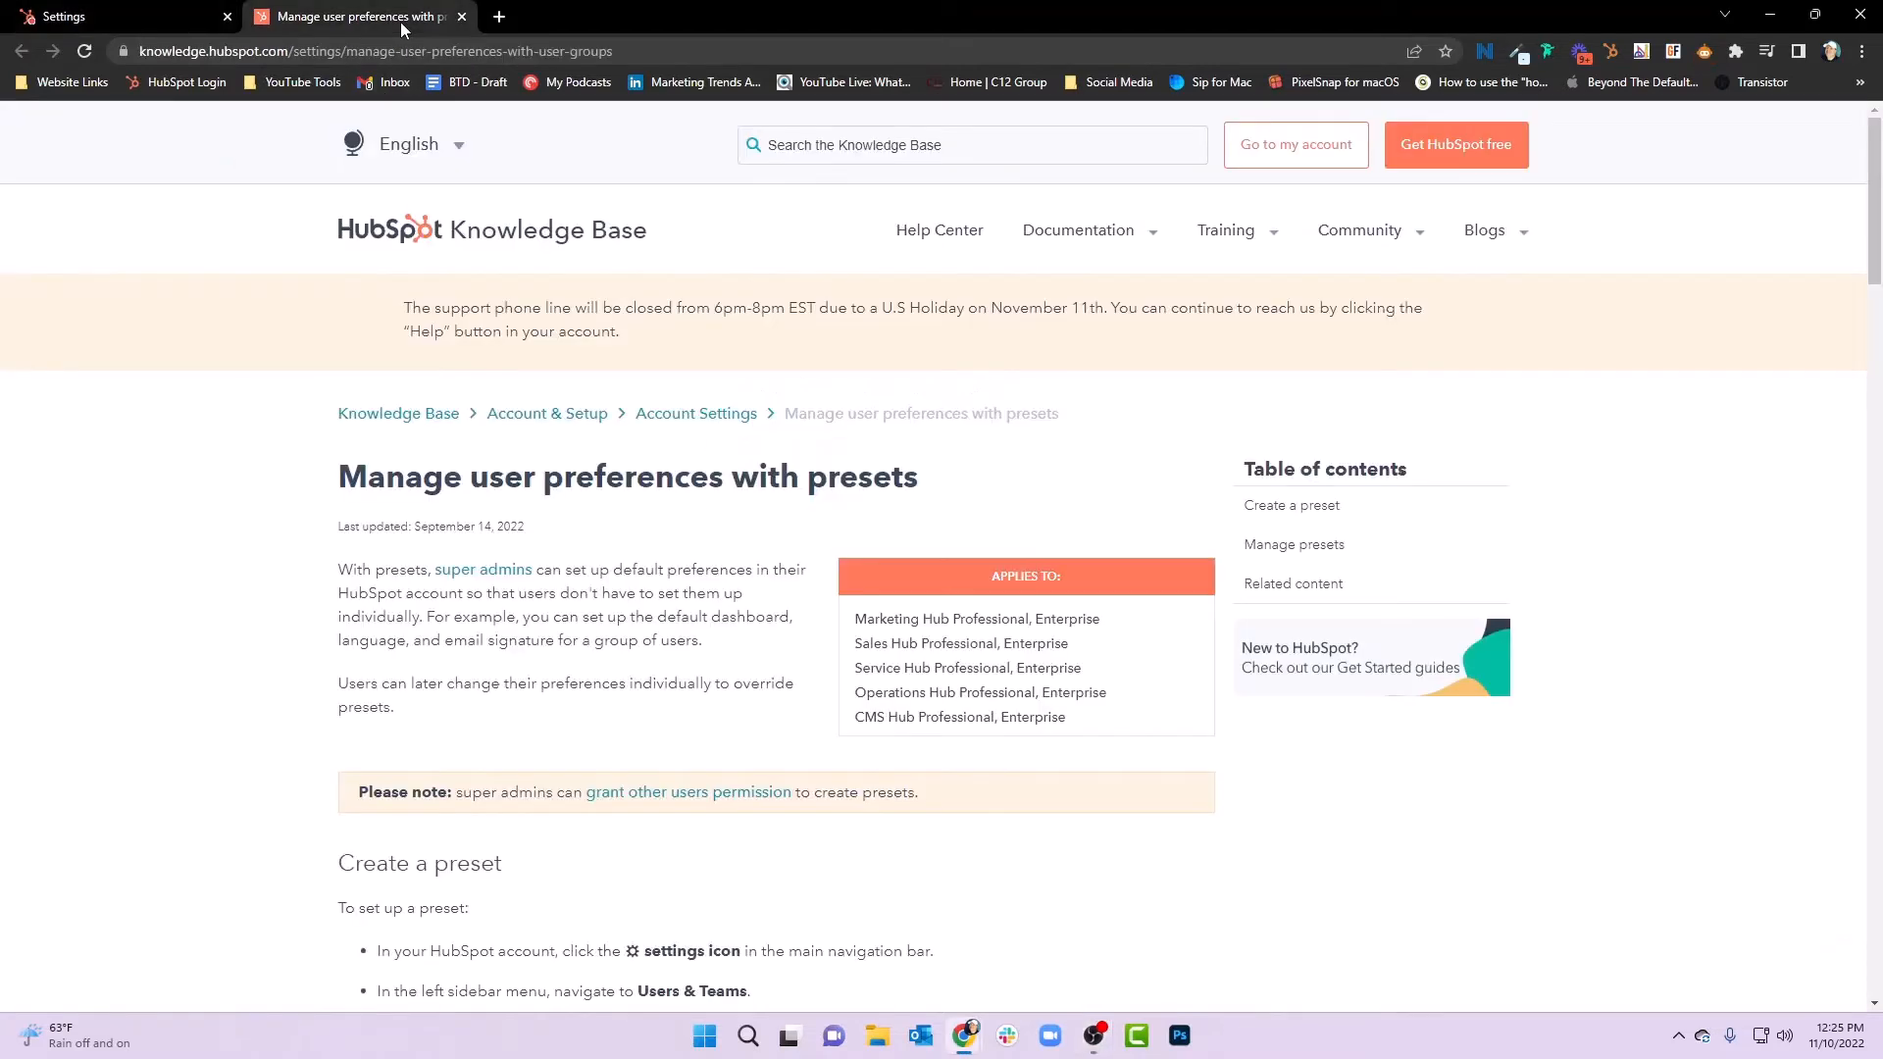
scroll(225, 595, "down", 13)
scroll(225, 595, "down", 3)
scroll(226, 579, "up", 18)
left_click(172, 13)
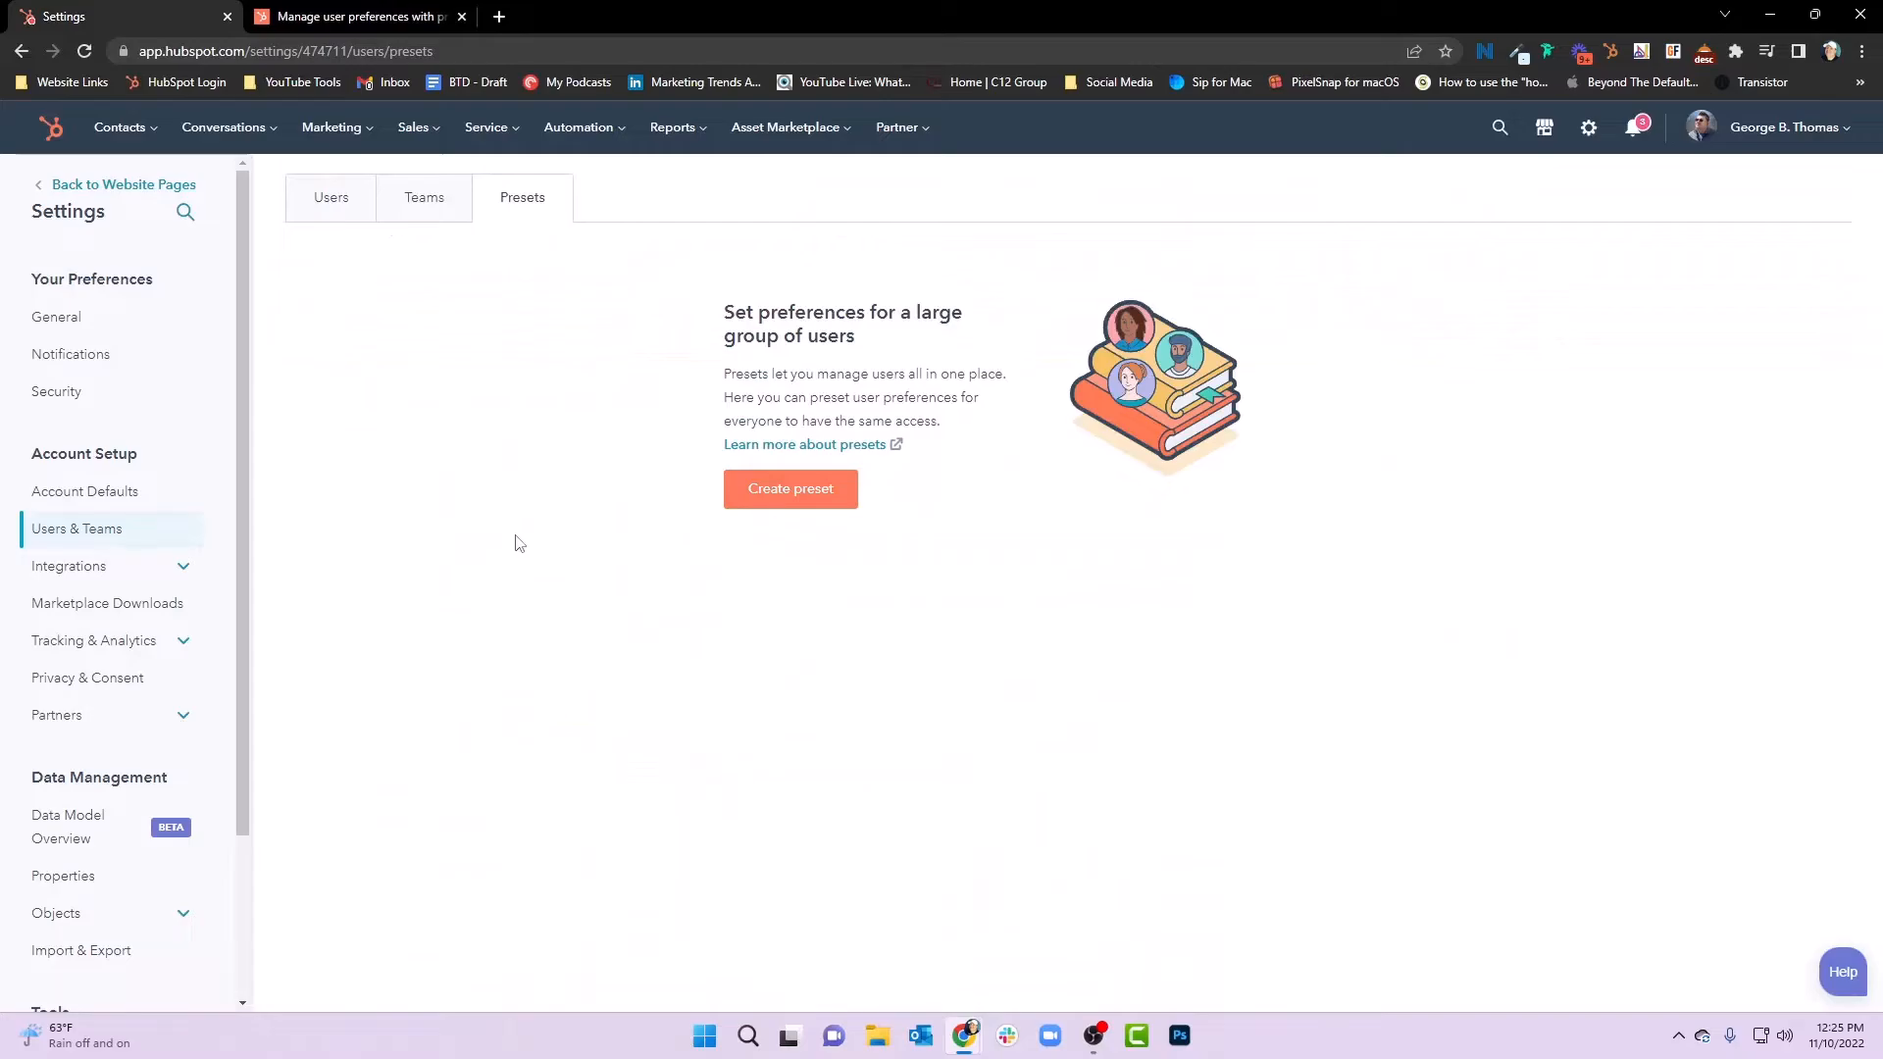
Create a new preset with Companies as the default homepage and Marketing Dashboard as the default dashboard
left_click(747, 490)
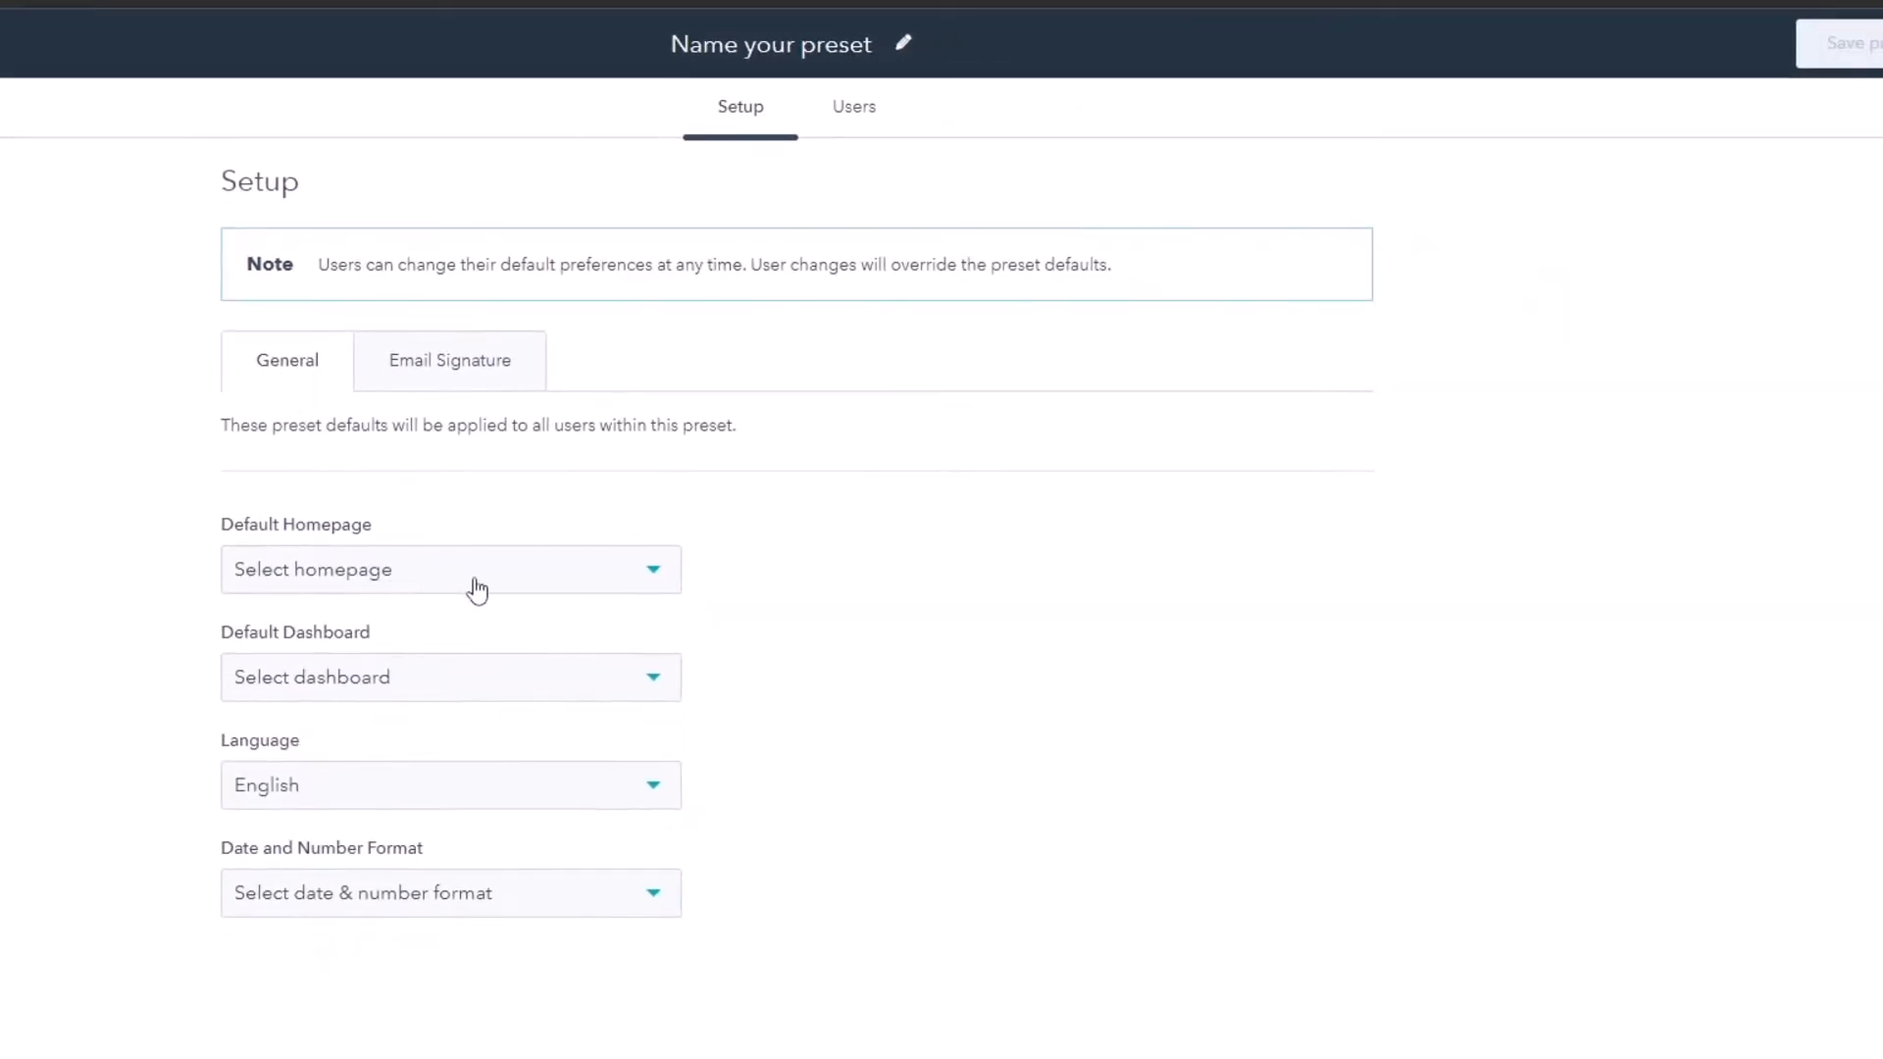
left_click(531, 583)
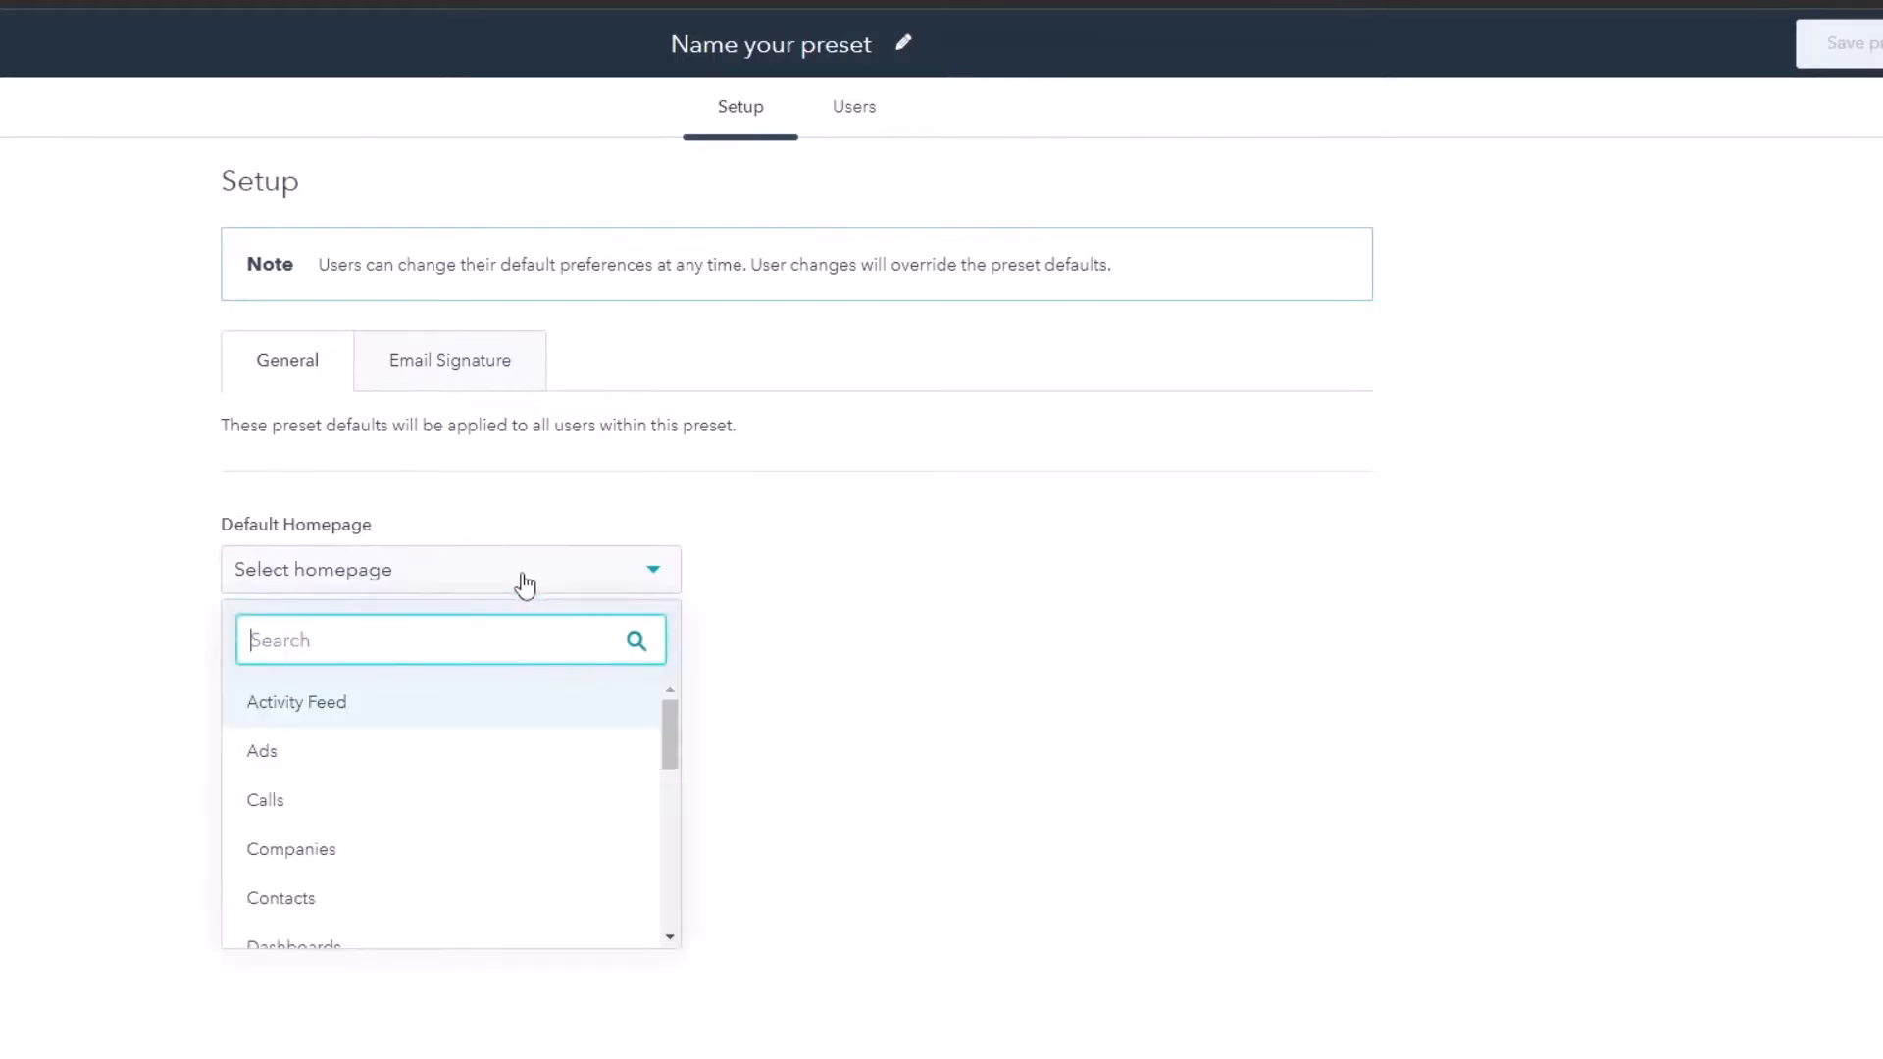
left_click(314, 860)
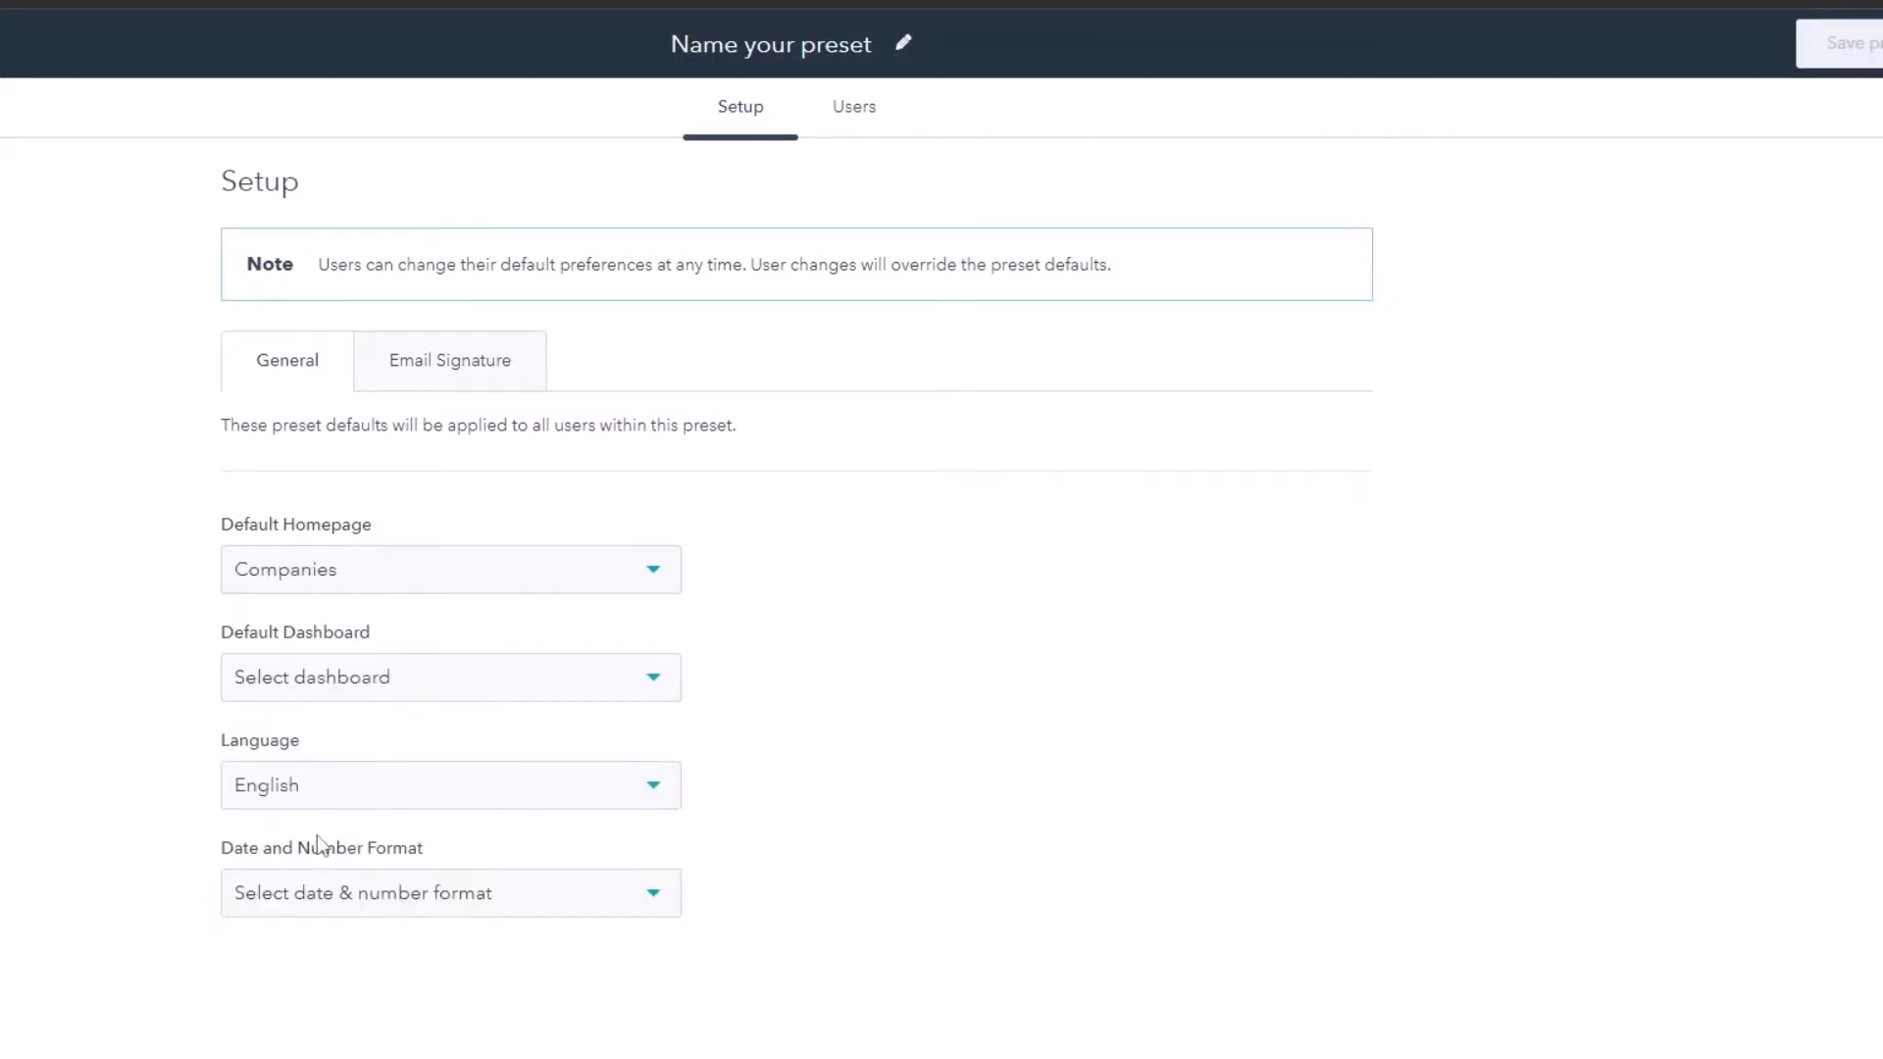
left_click(294, 698)
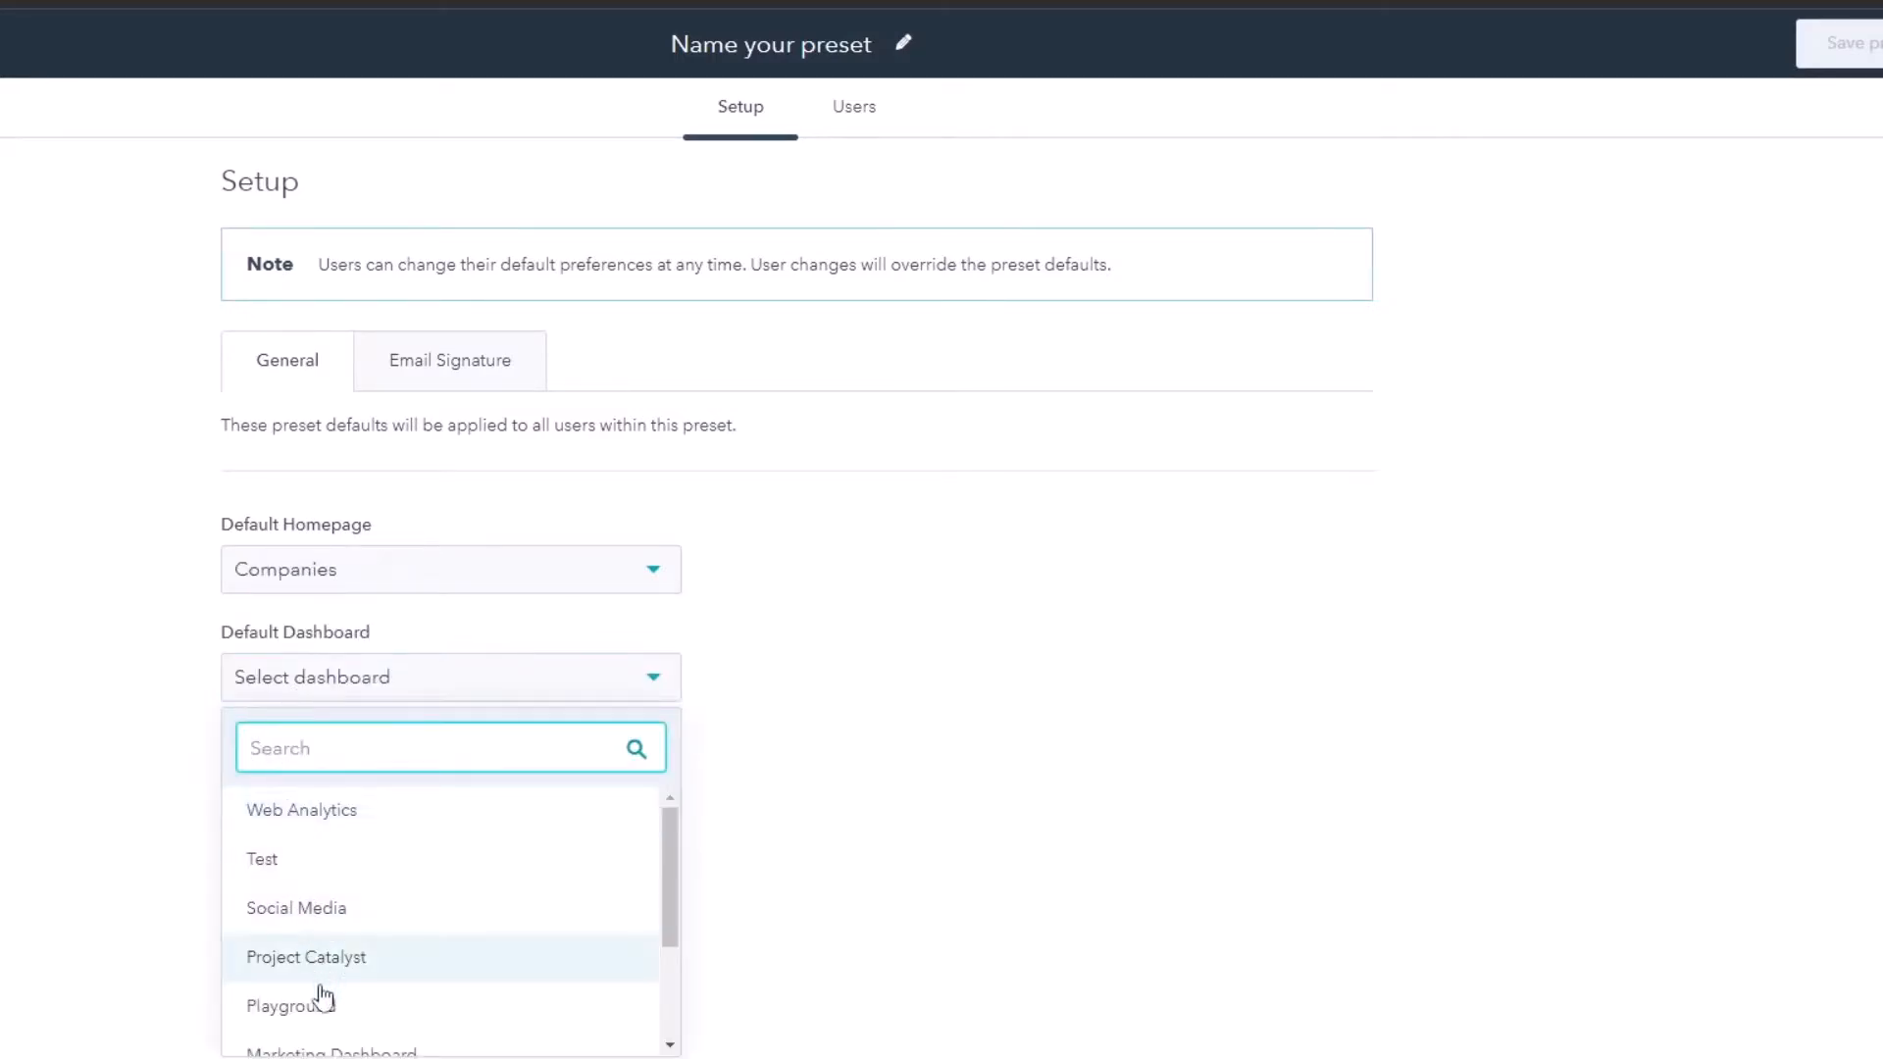
scroll(324, 991, "down", 2)
left_click(350, 932)
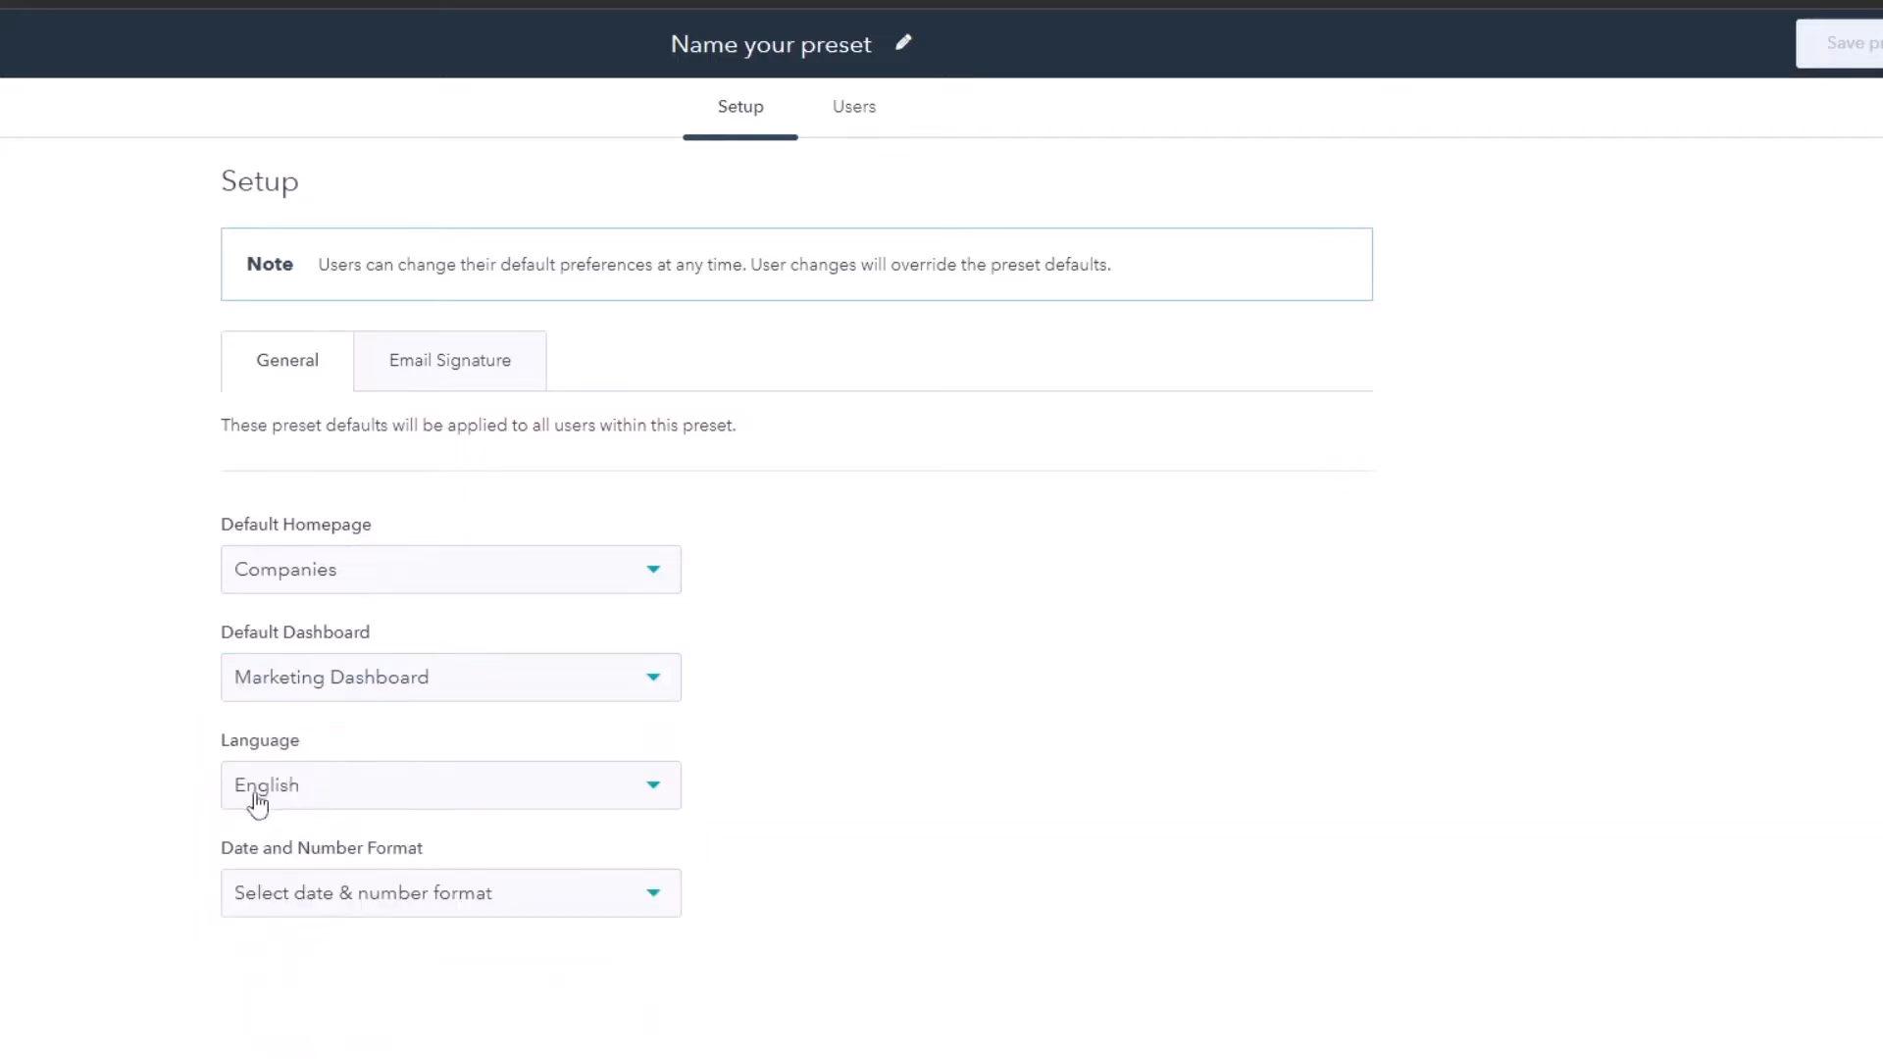
Set the preset's date and number format to United States
left_click(341, 895)
scroll(314, 799, "down", 5)
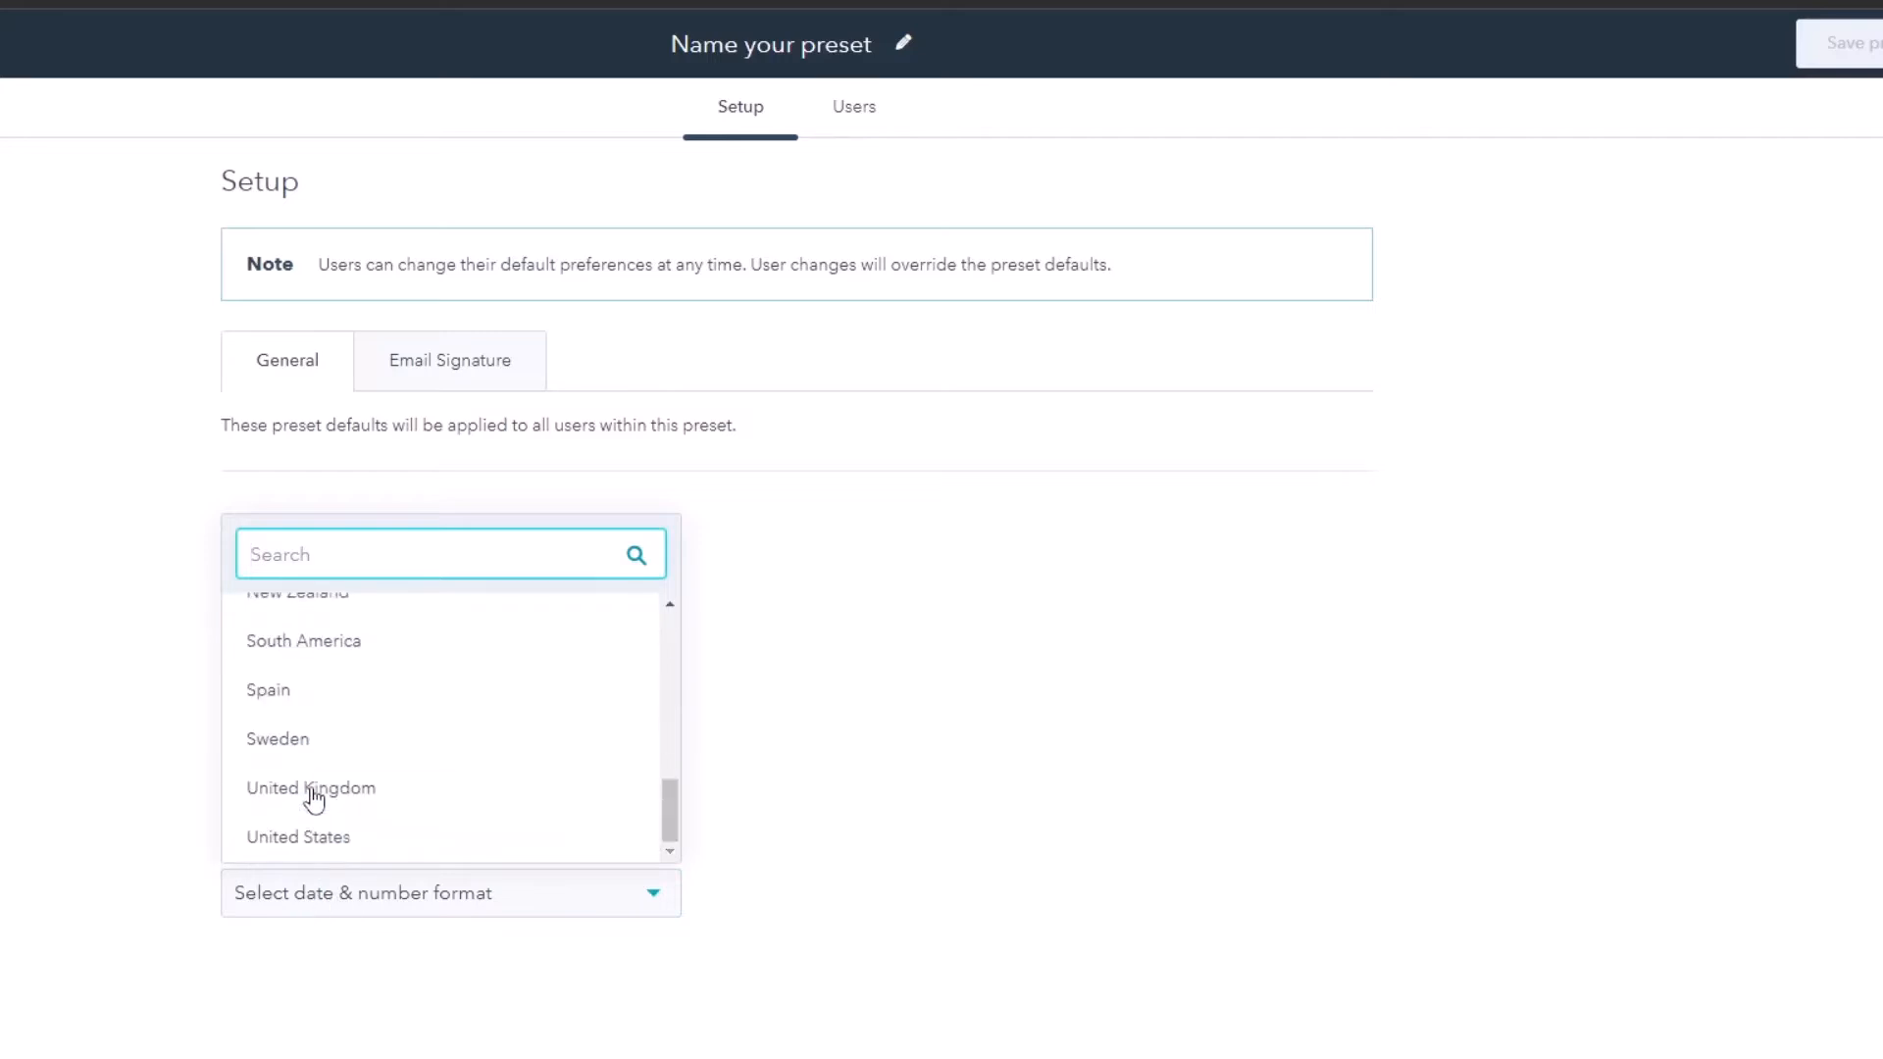
left_click(304, 838)
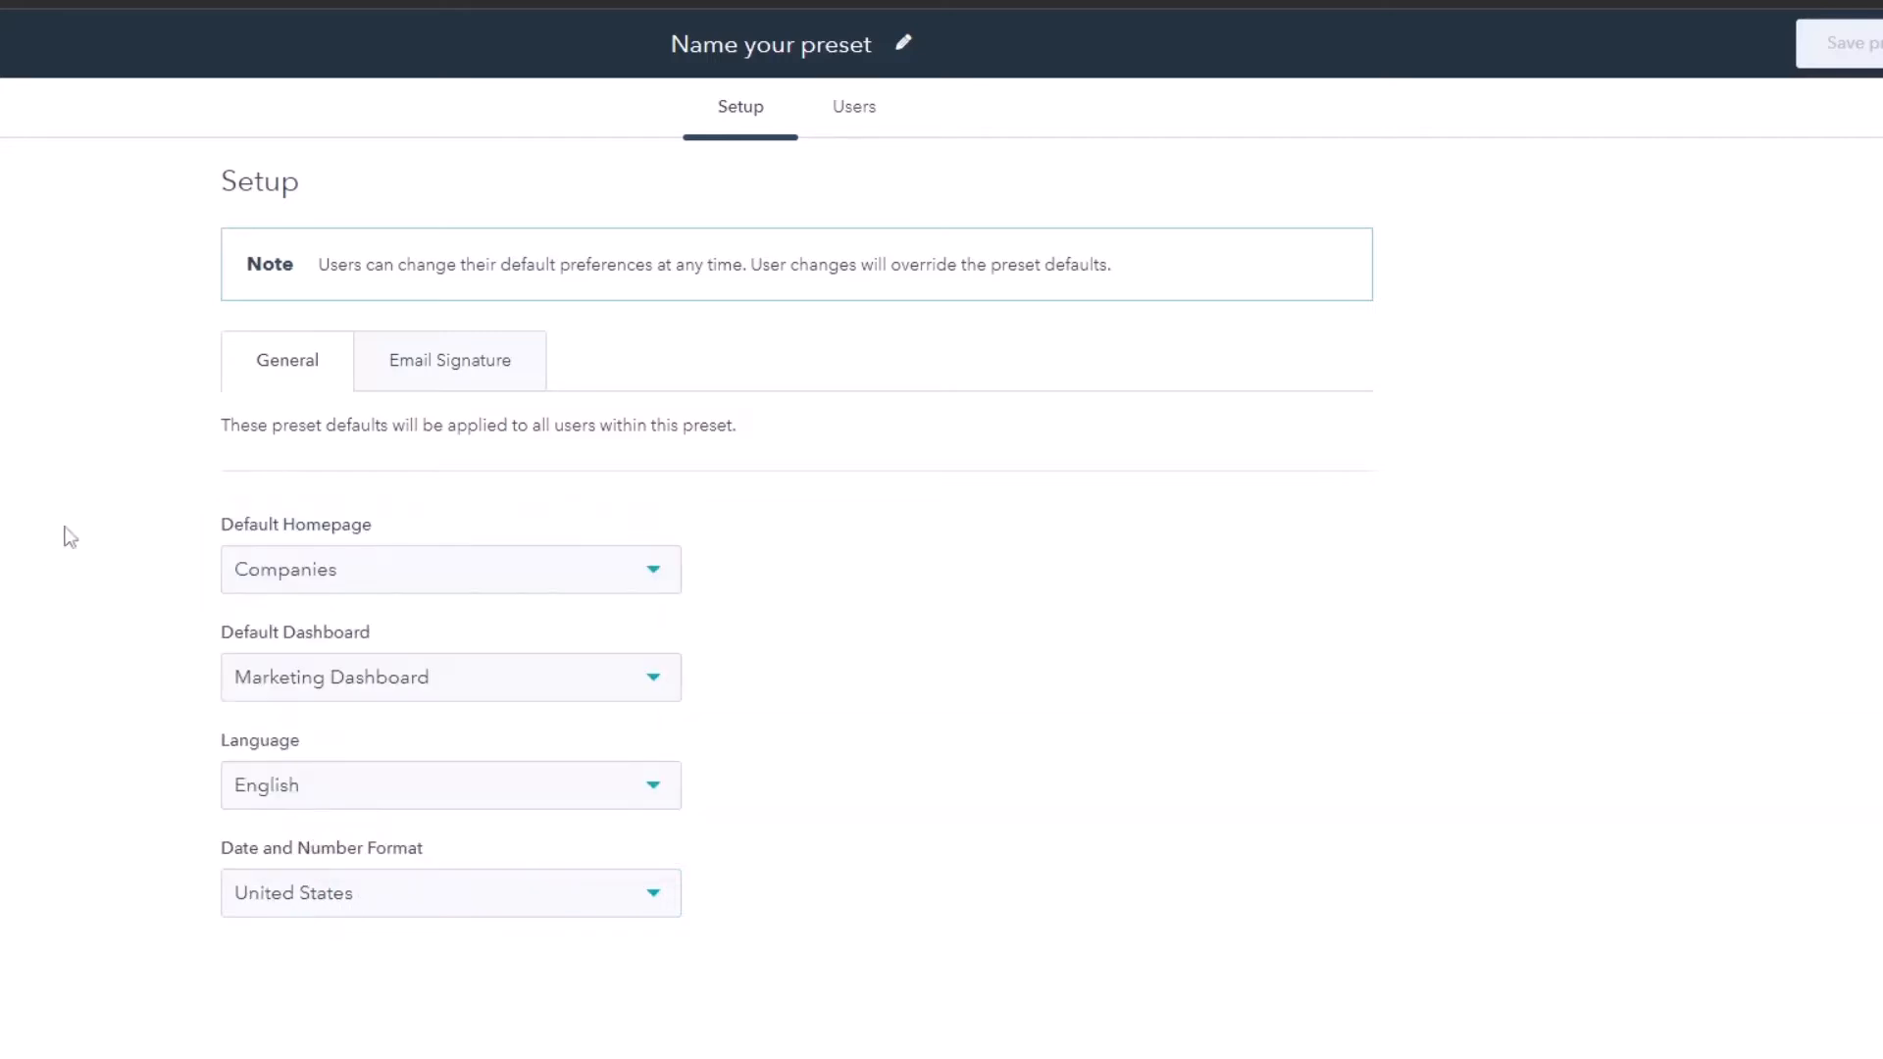
Enable the preset's email signature and insert the user's Profile Picture token into it
left_click(457, 373)
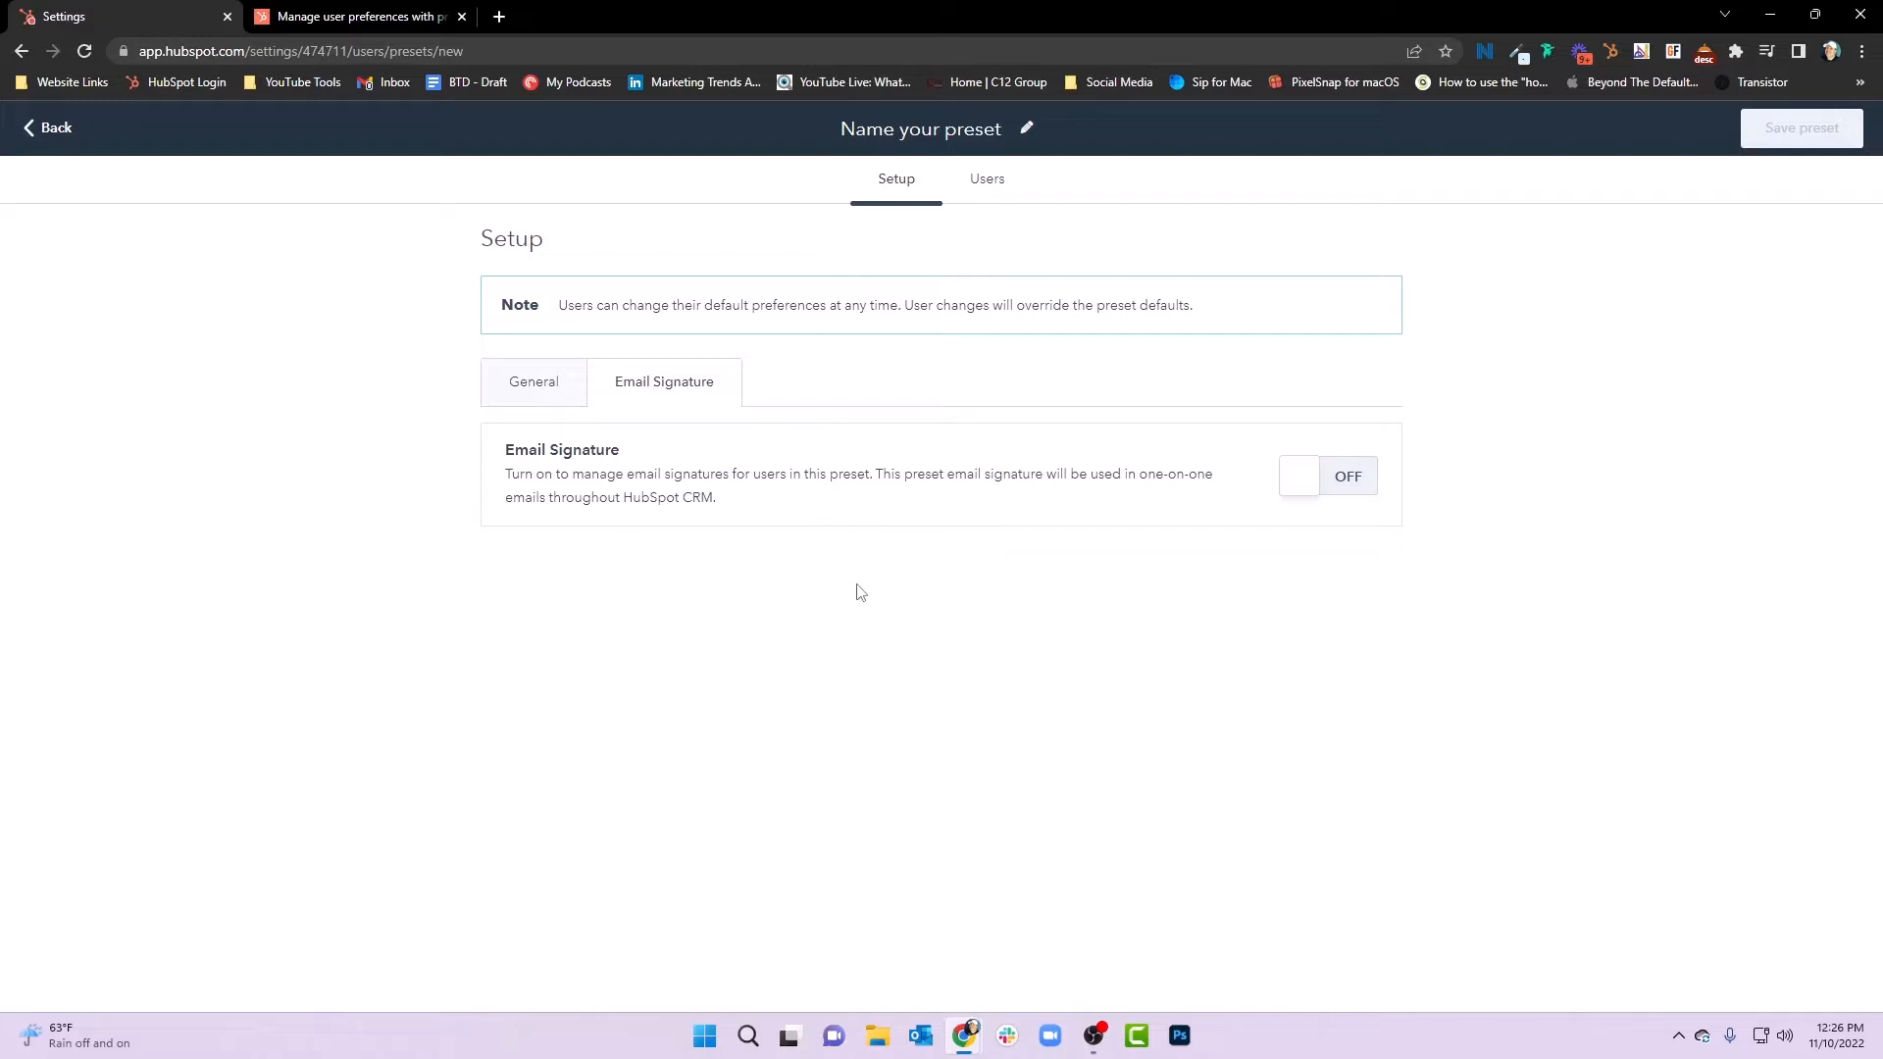
left_click(1351, 484)
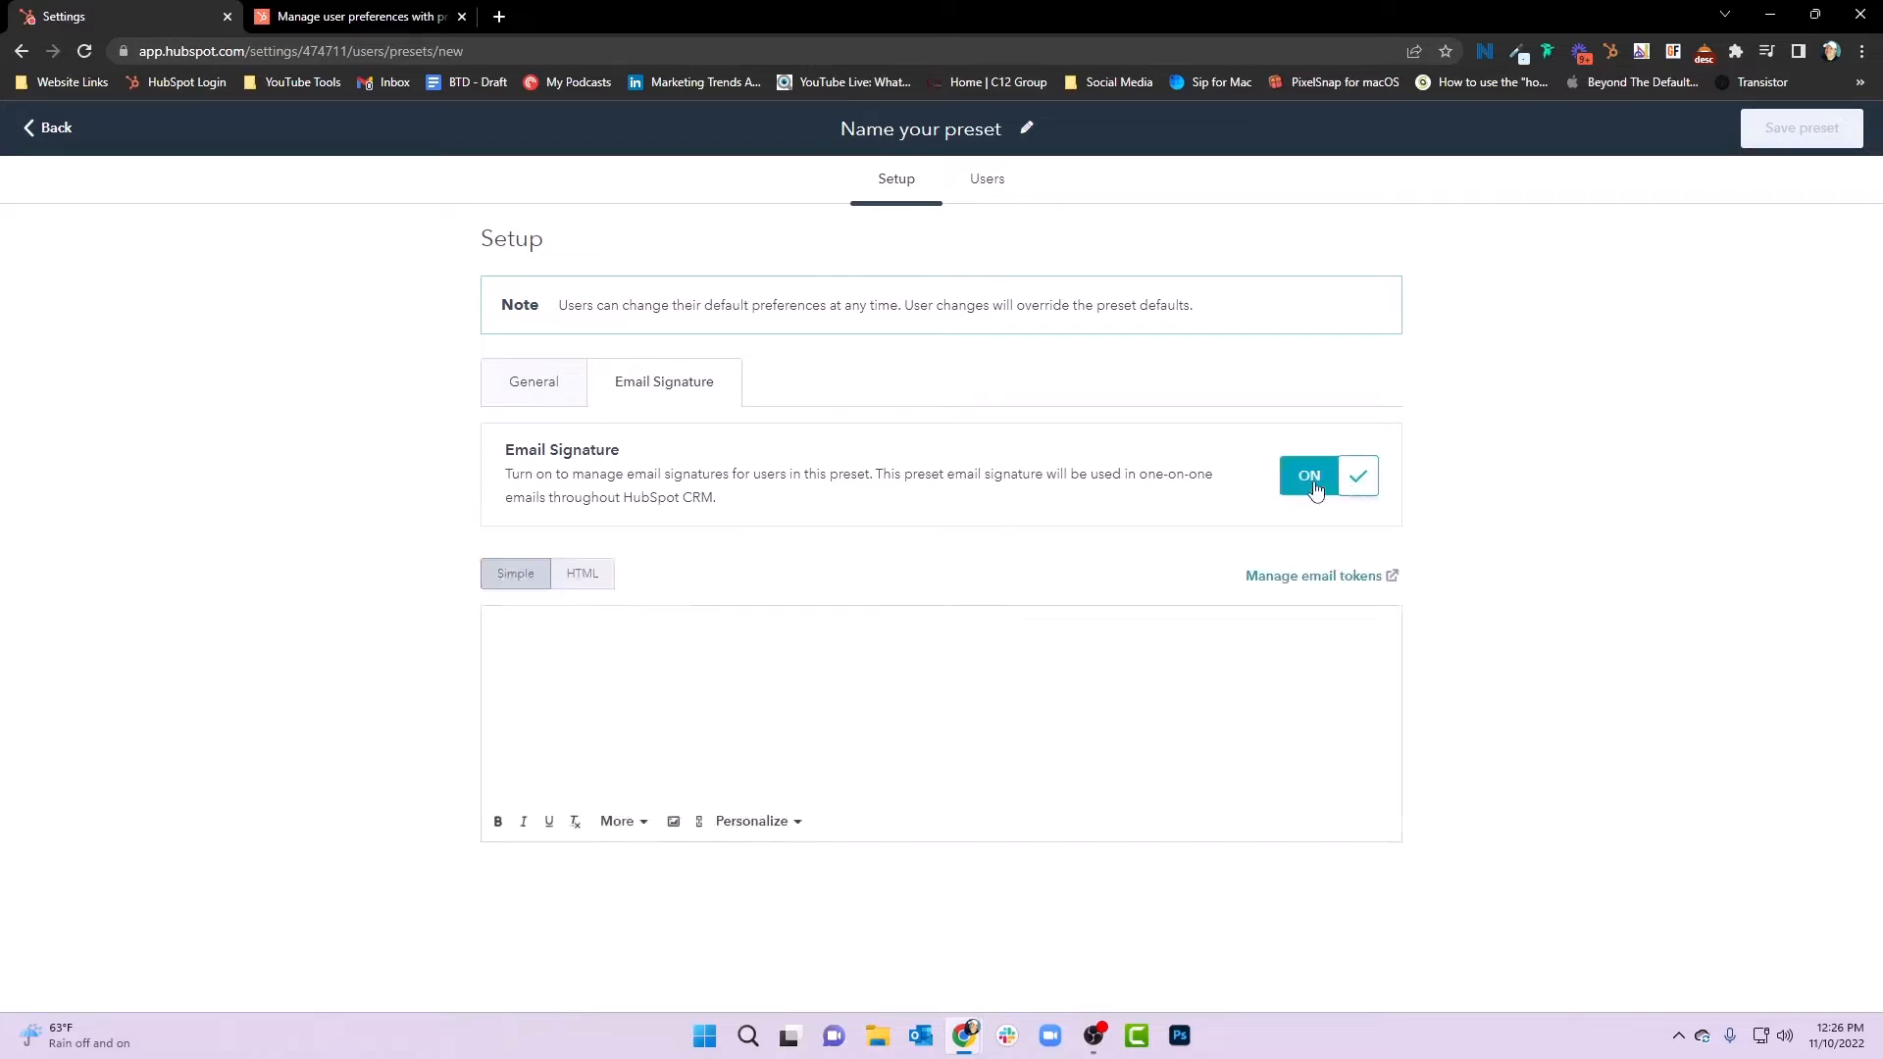
left_click(531, 642)
left_click(798, 827)
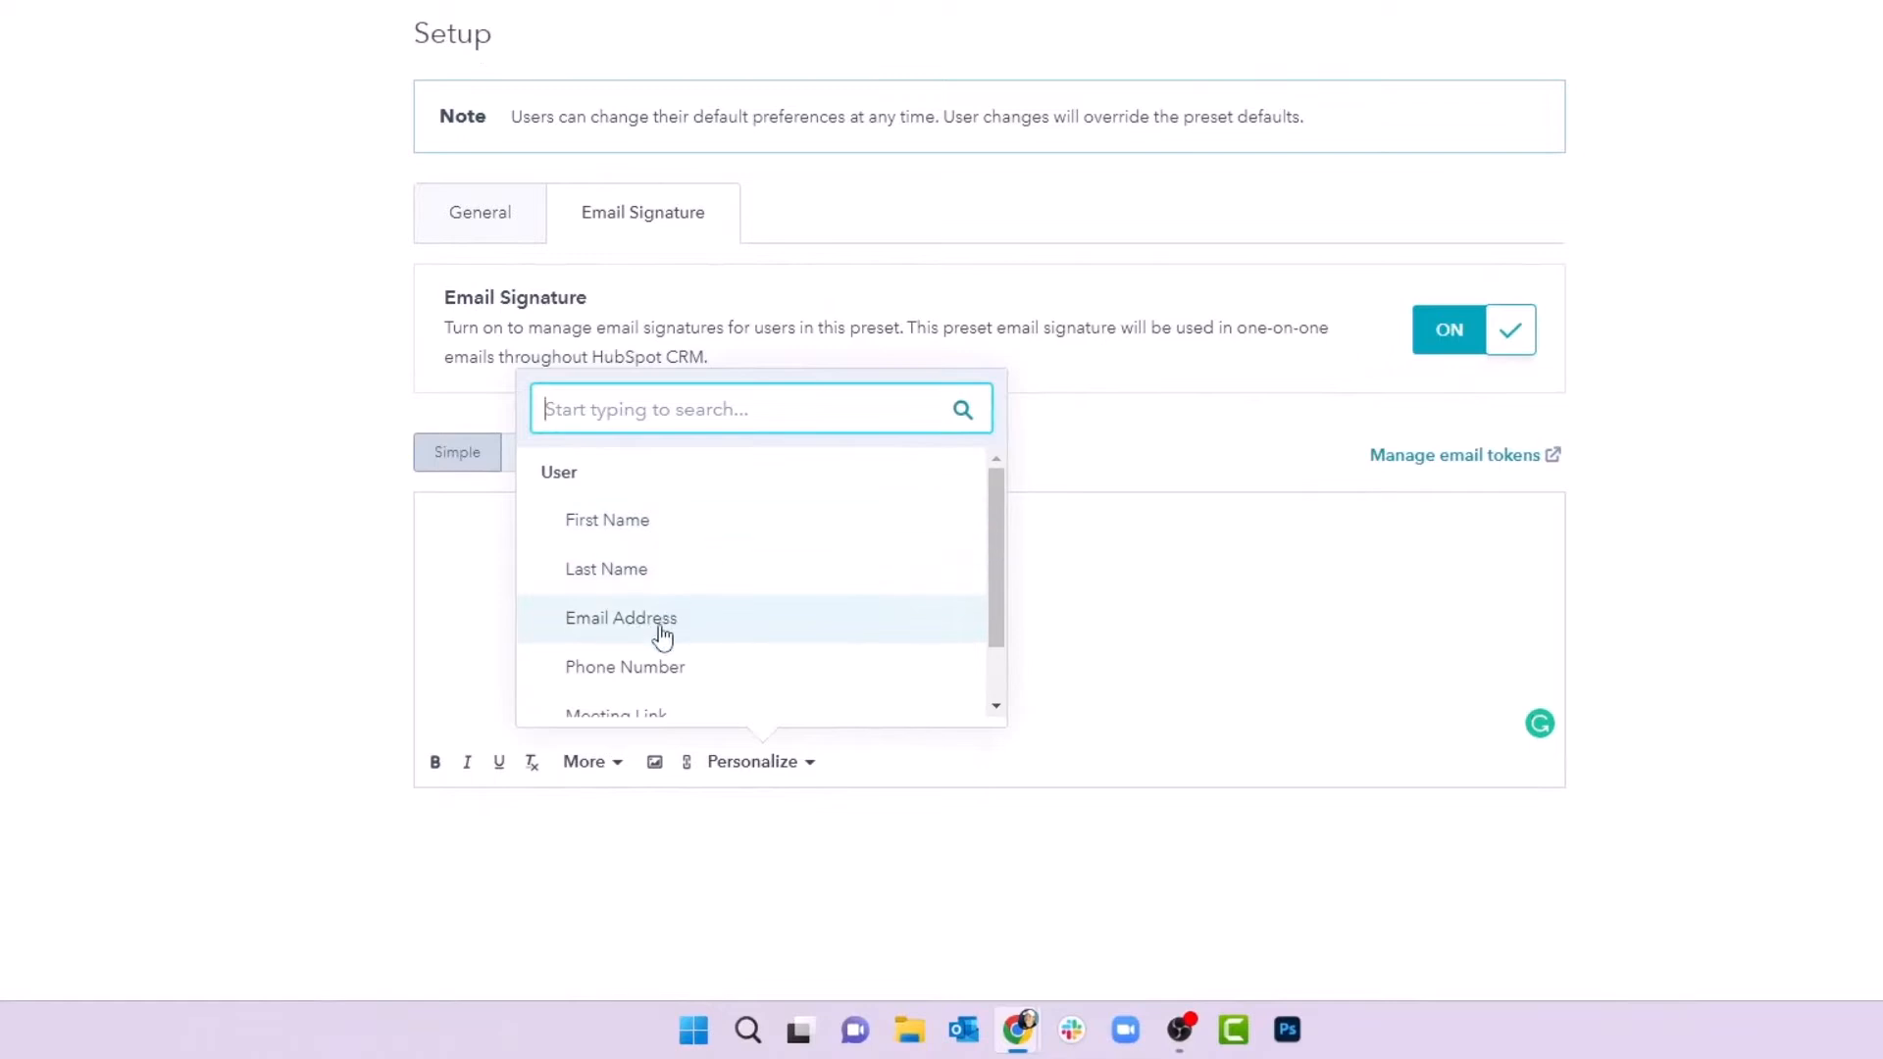
scroll(695, 682, "down", 1)
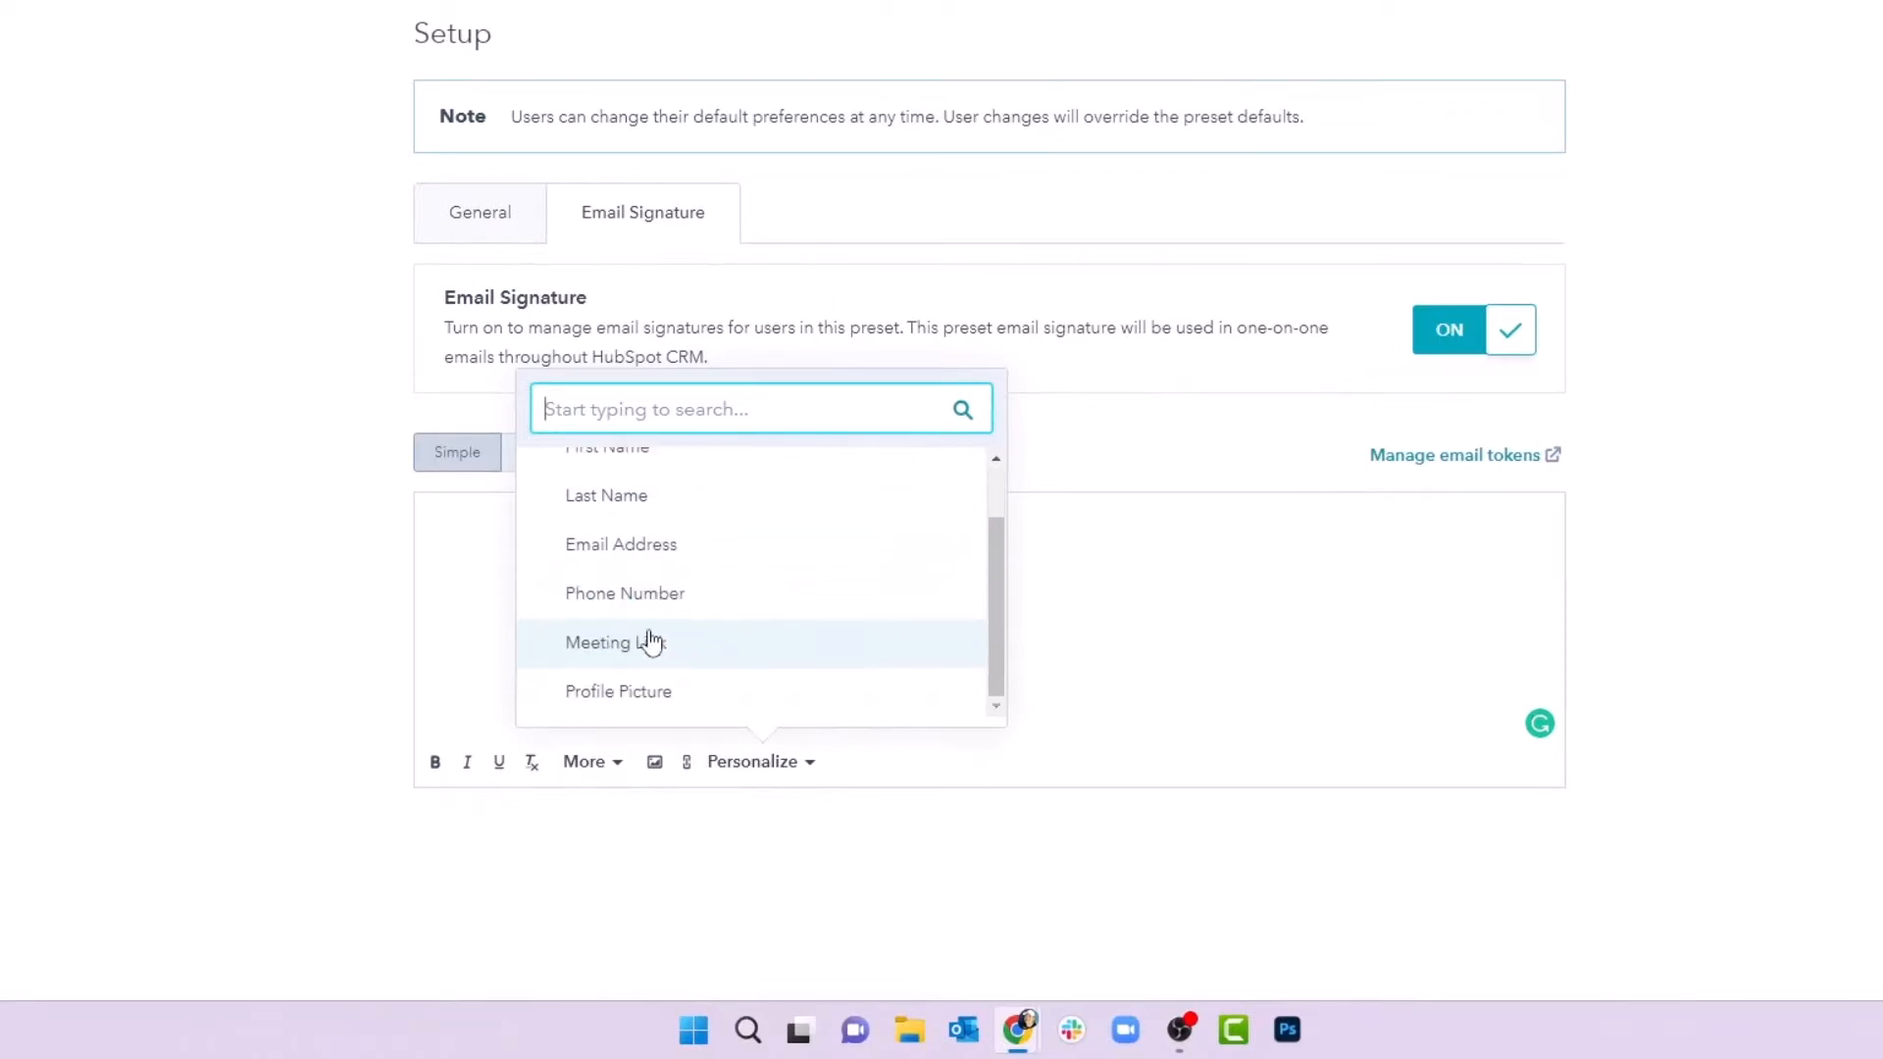
left_click(646, 700)
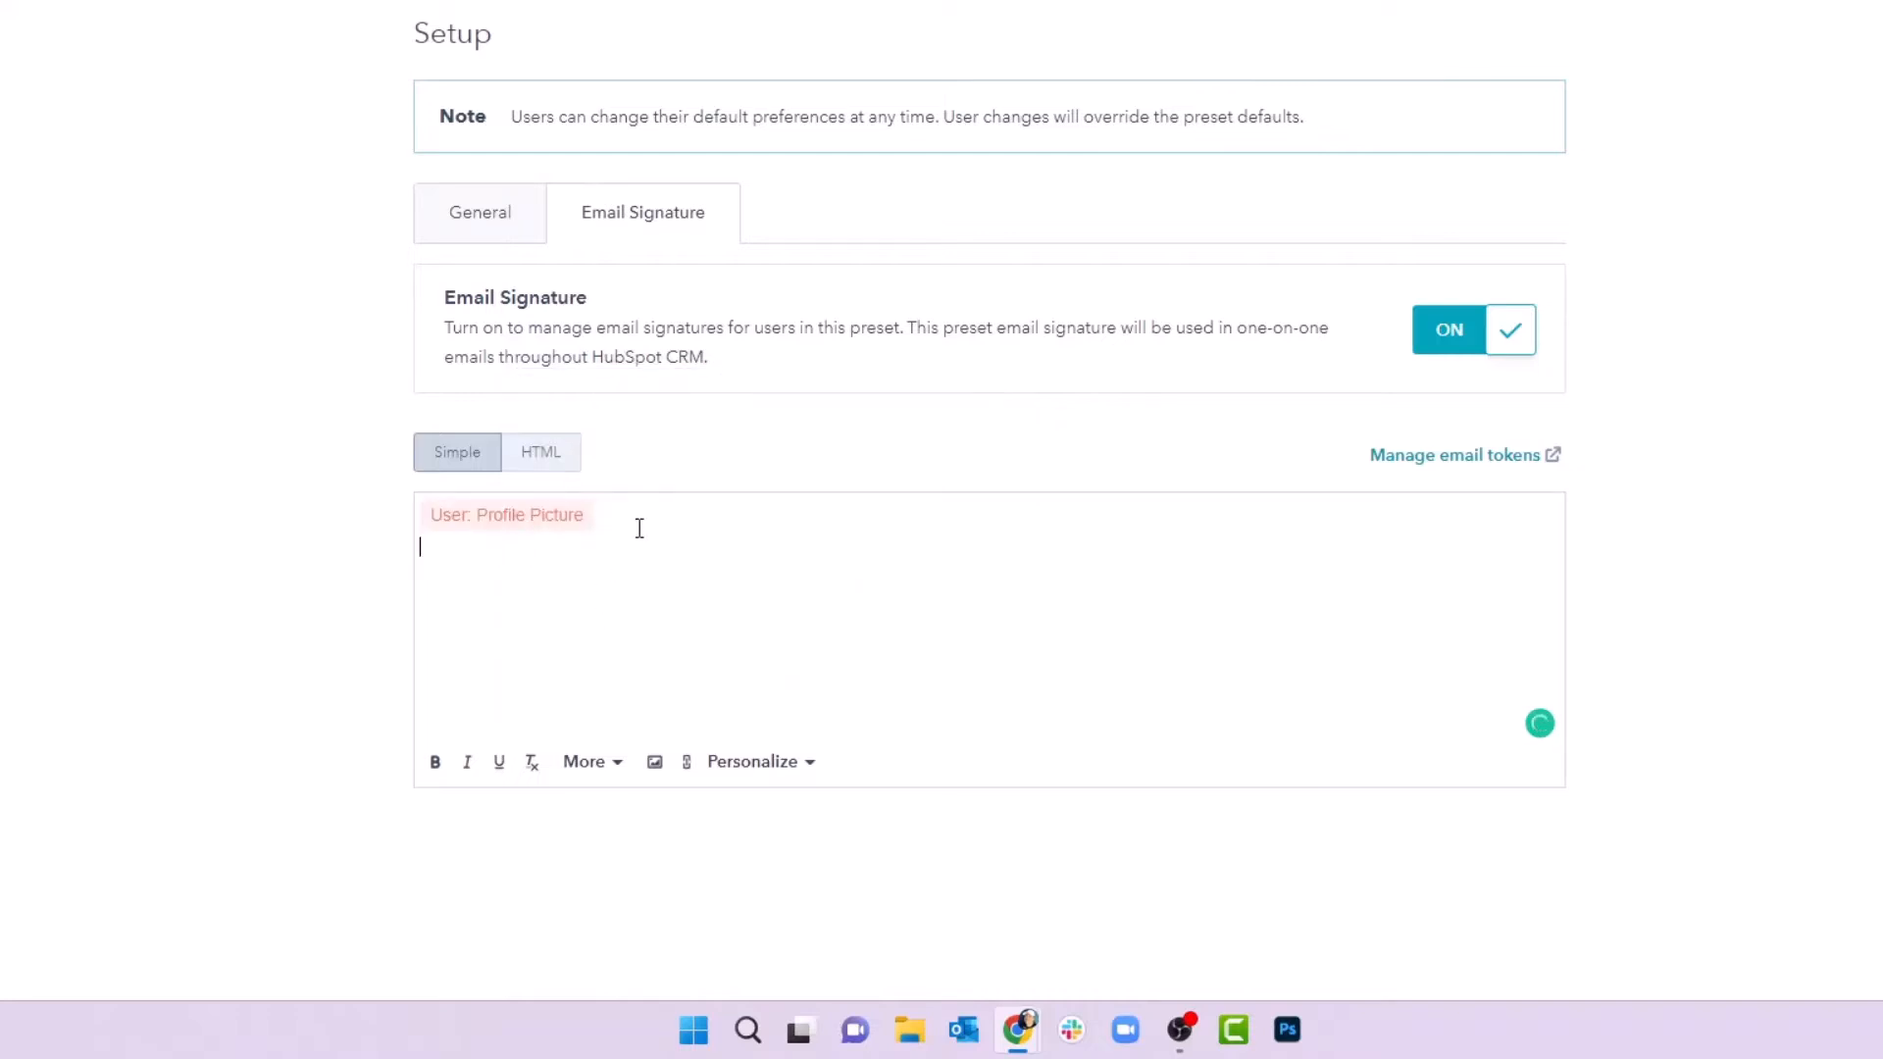
Add the user's First Name and Last Name tokens on the signature line below the profile picture
left_click(755, 763)
scroll(636, 608, "down", 1)
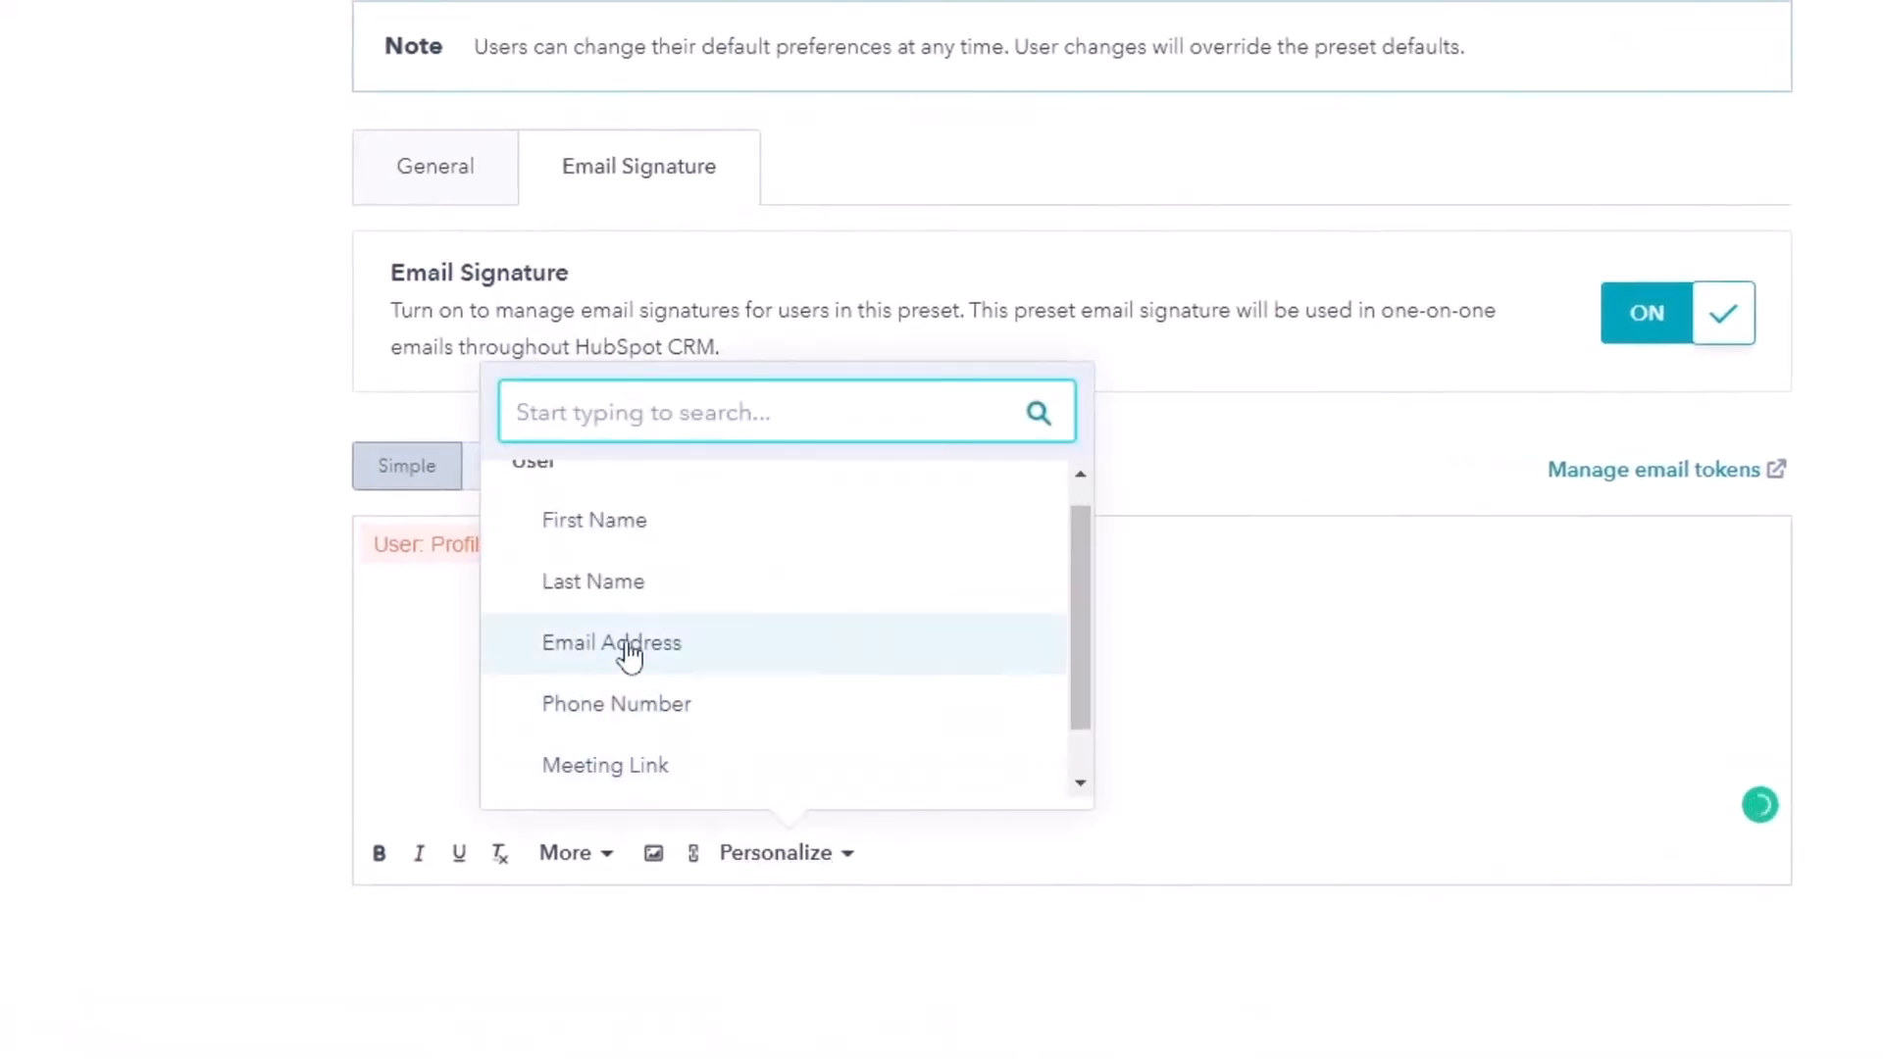
left_click(613, 552)
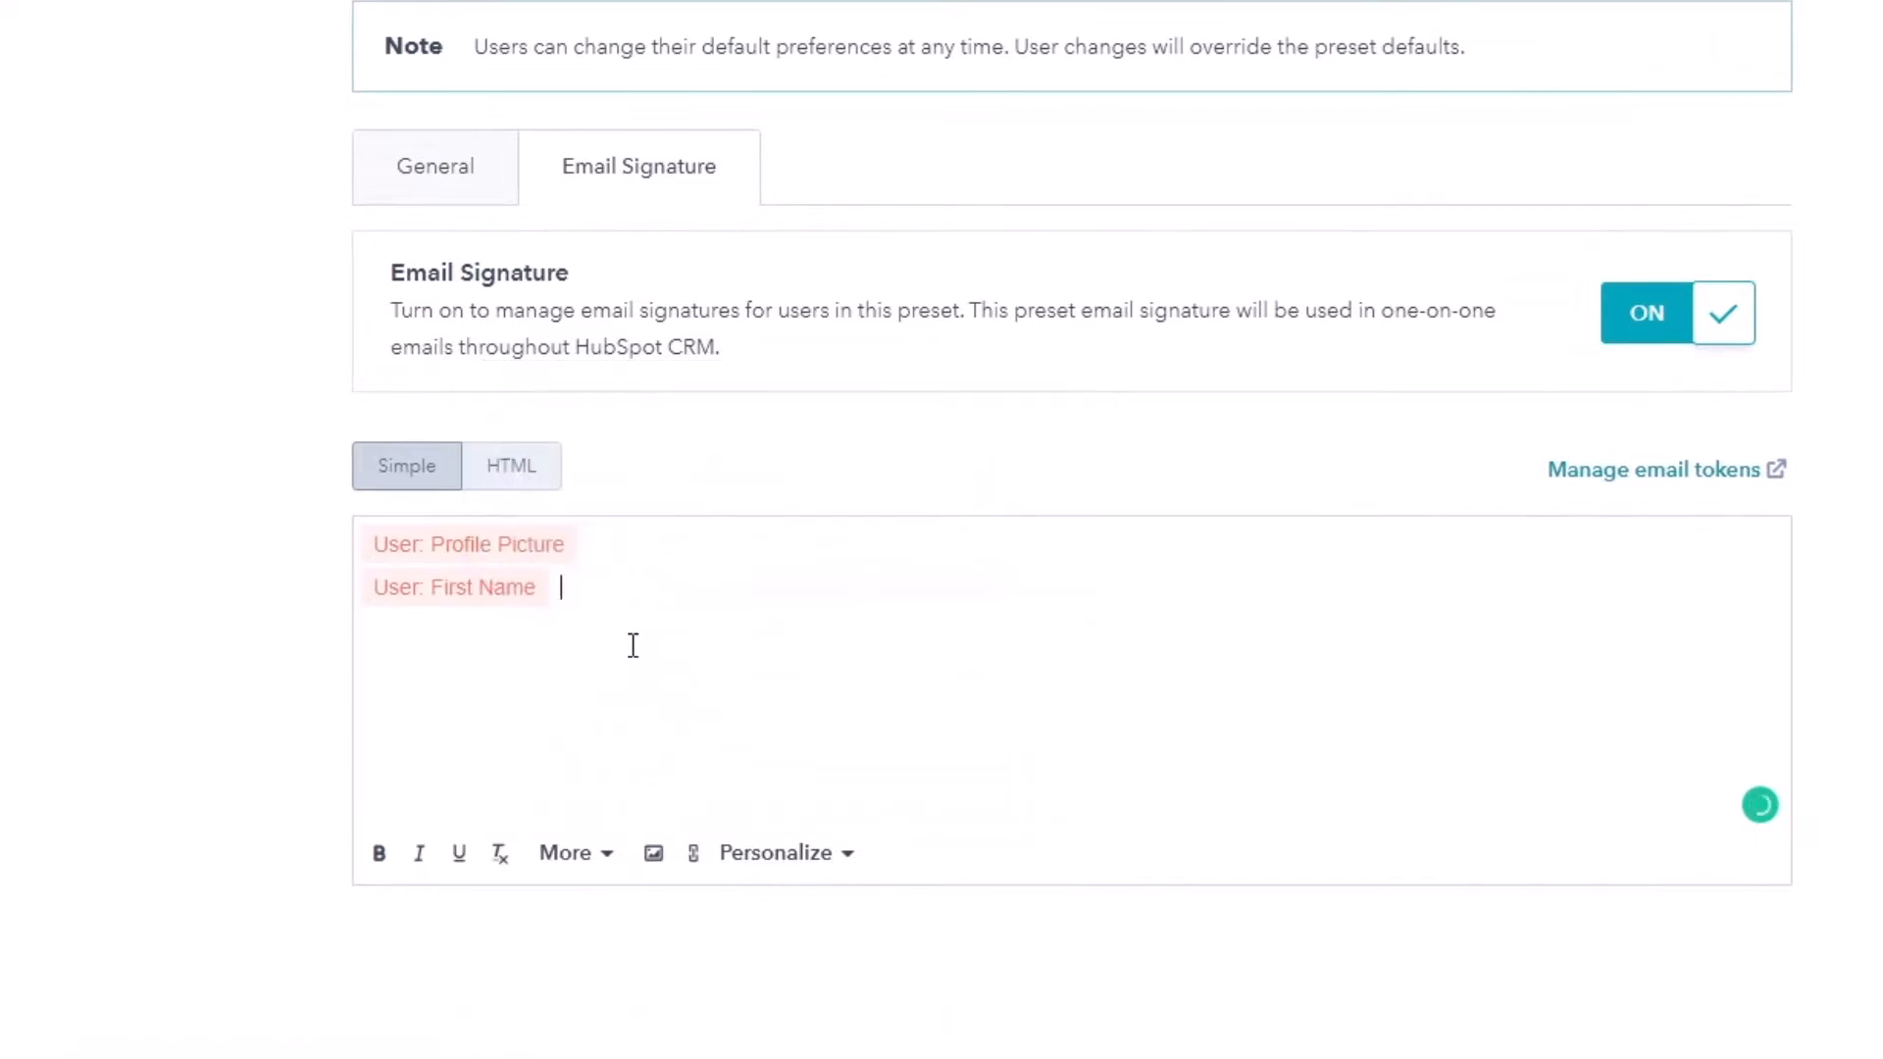
left_click(814, 876)
scroll(638, 622, "down", 1)
left_click(633, 593)
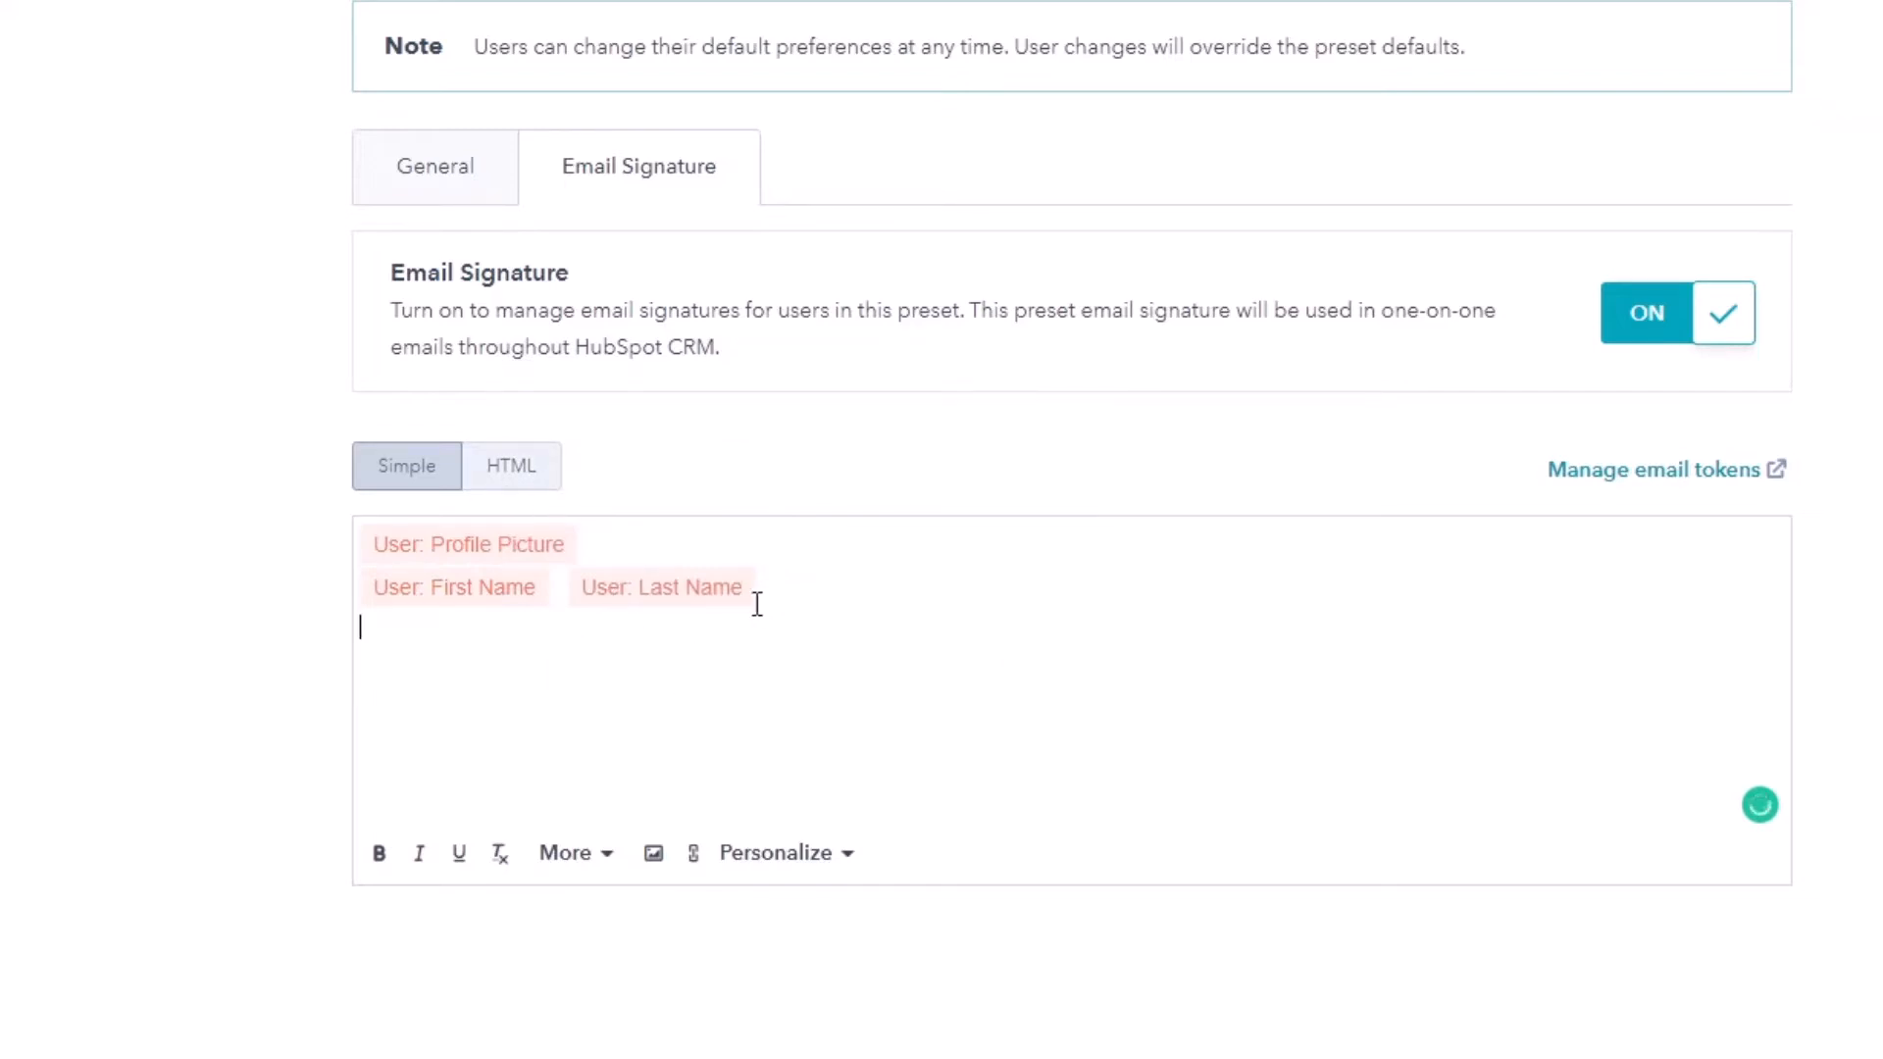
Review which user personalization tokens are available for the email signature
left_click(839, 865)
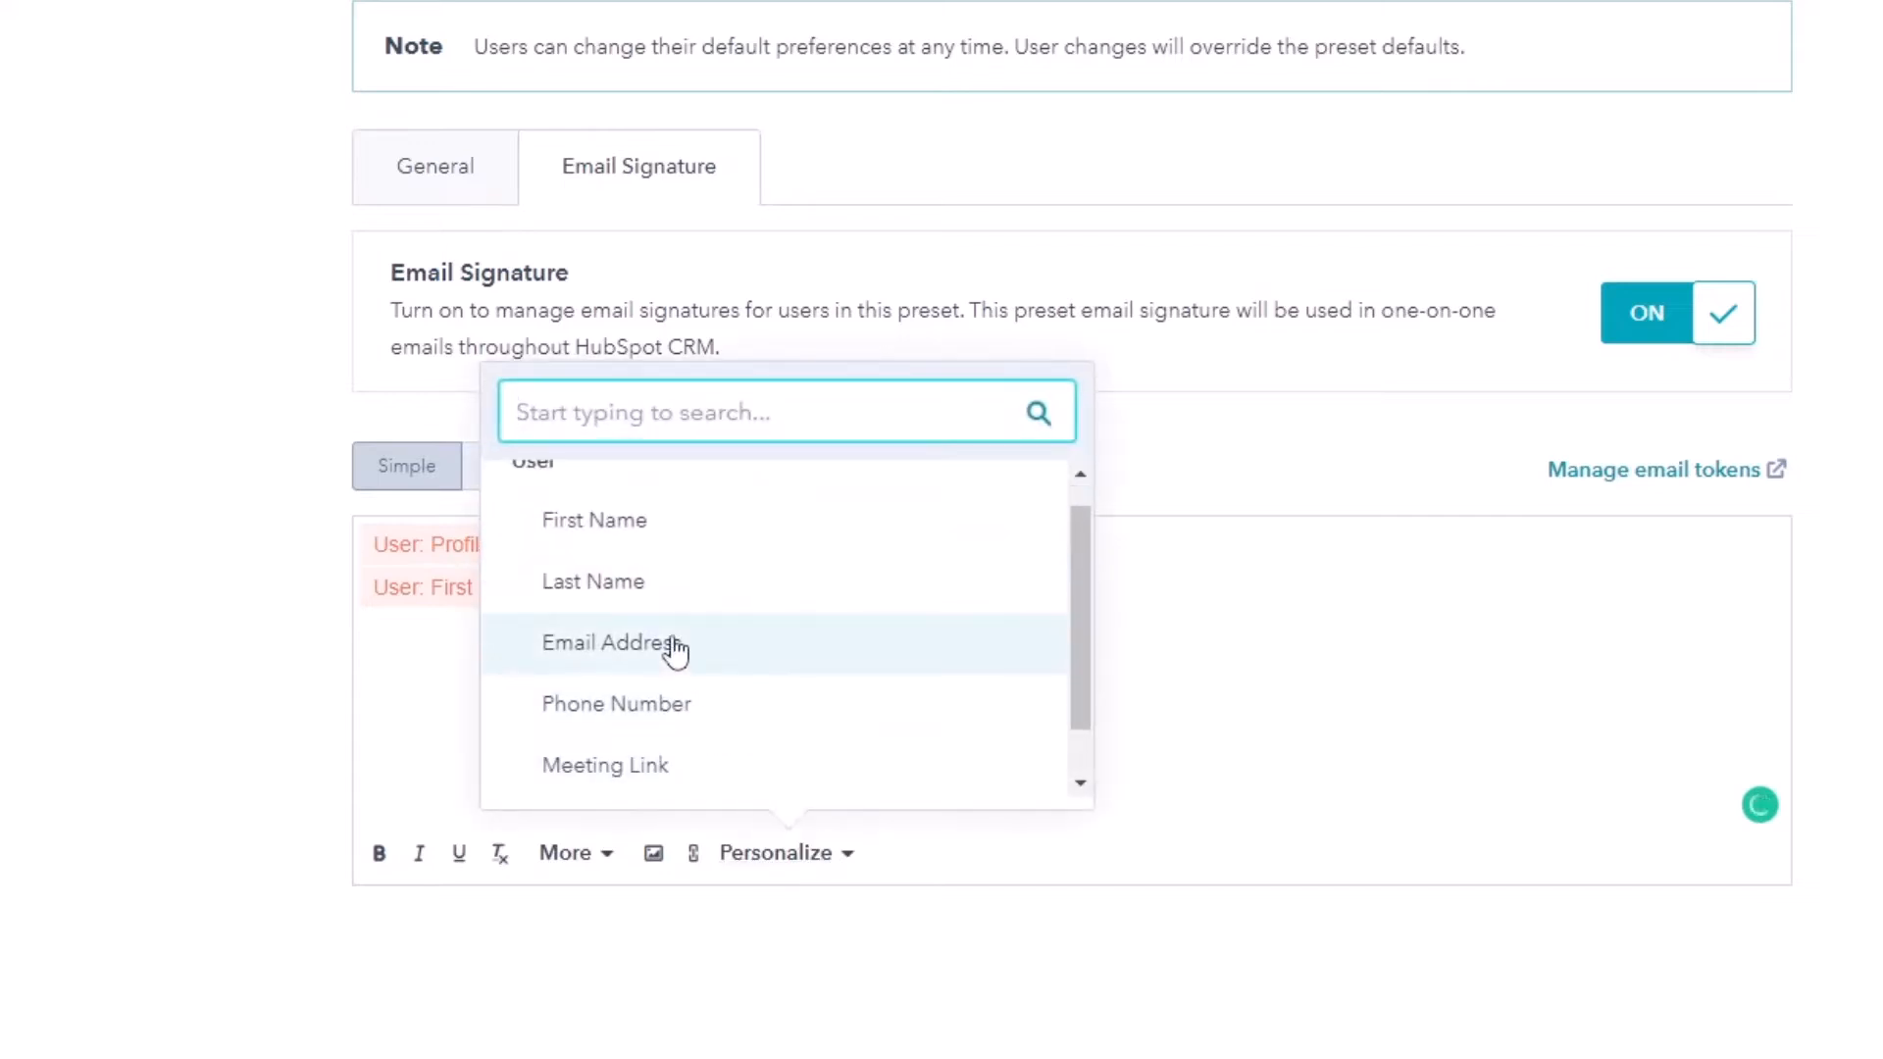
scroll(667, 711, "down", 1)
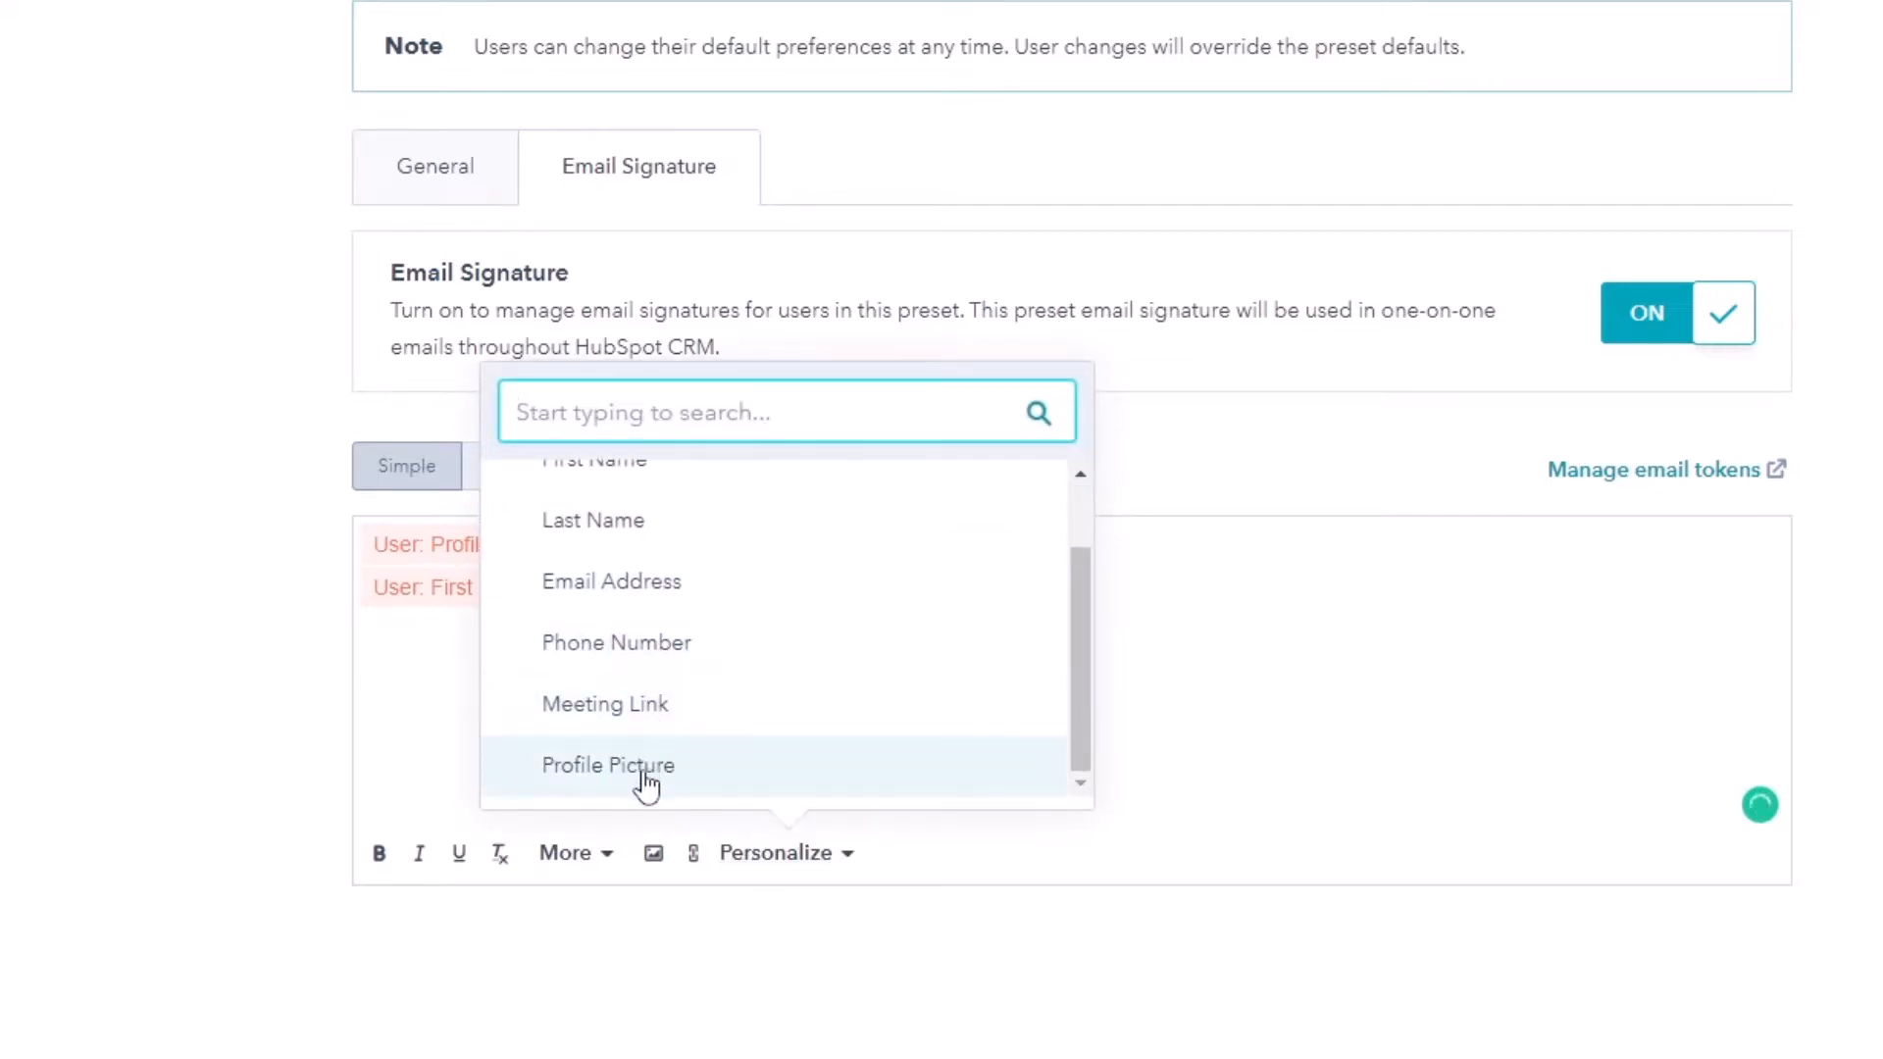
scroll(644, 686, "up", 1)
scroll(638, 643, "up", 1)
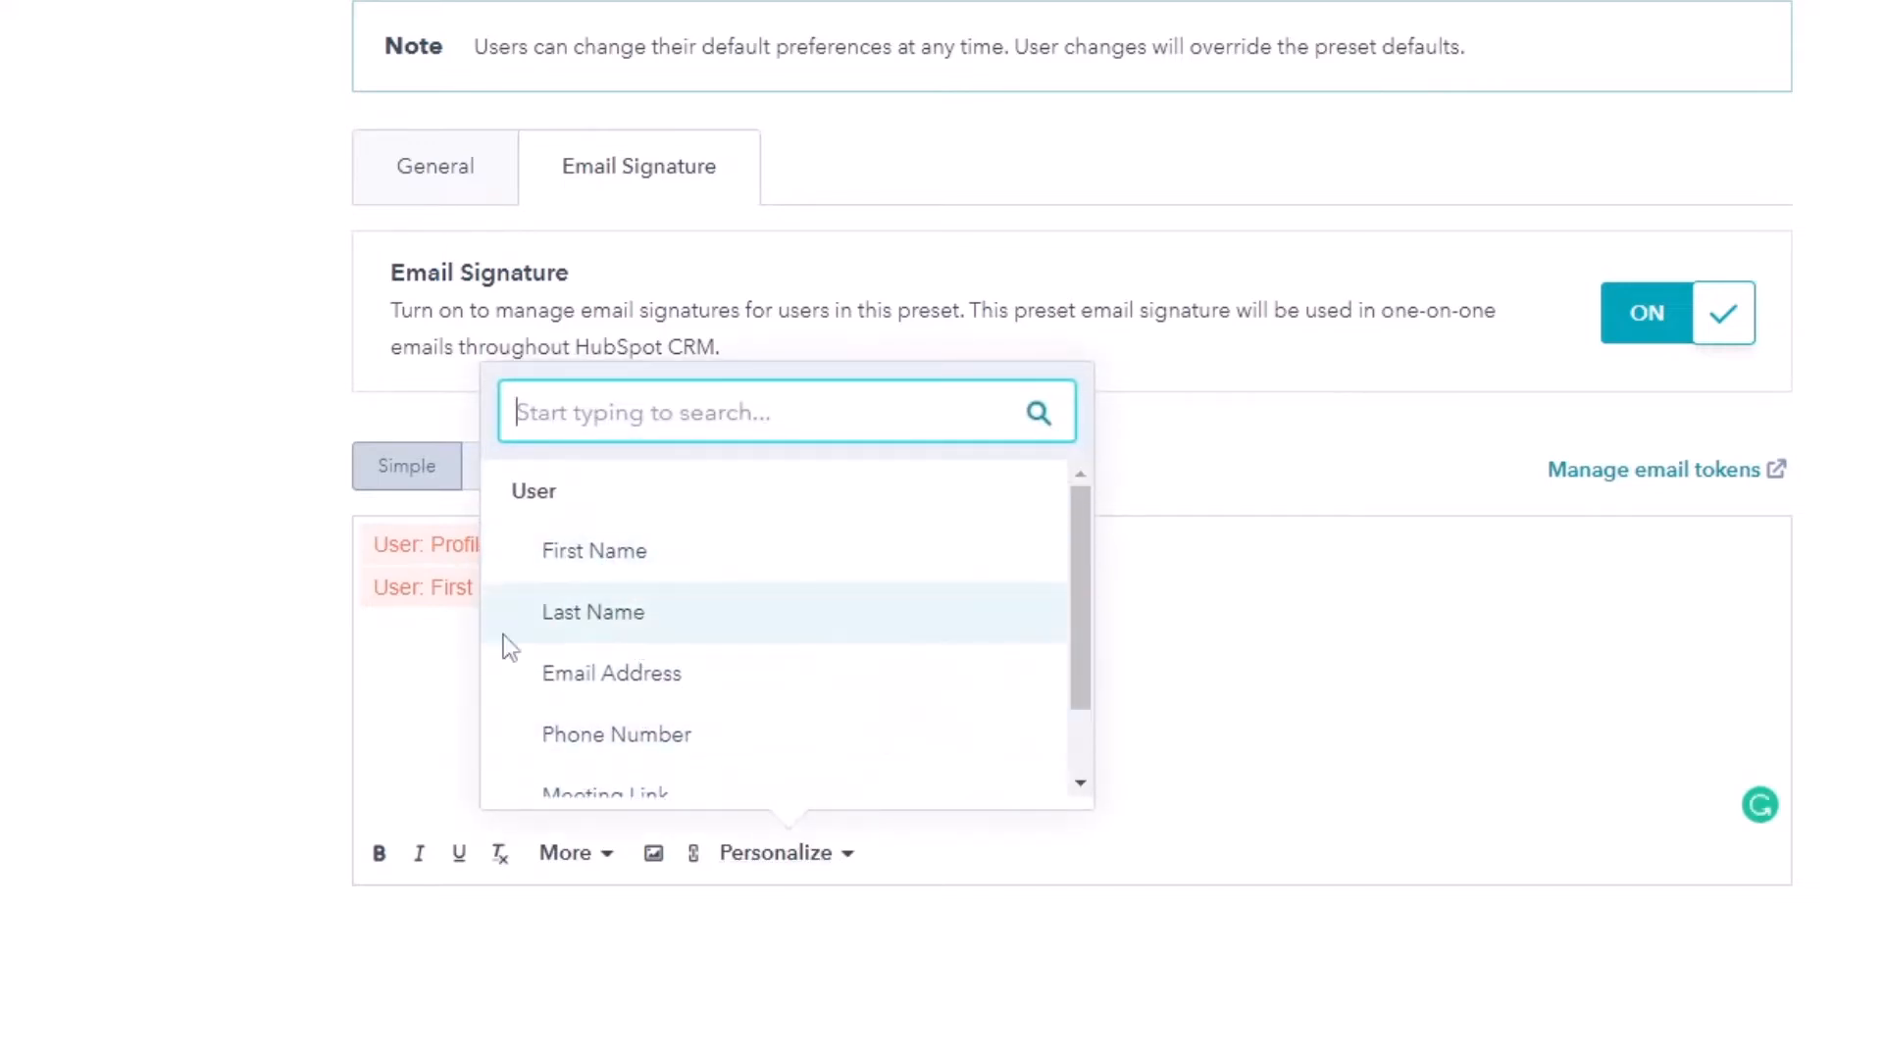
scroll(785, 755, "down", 1)
left_click(1294, 706)
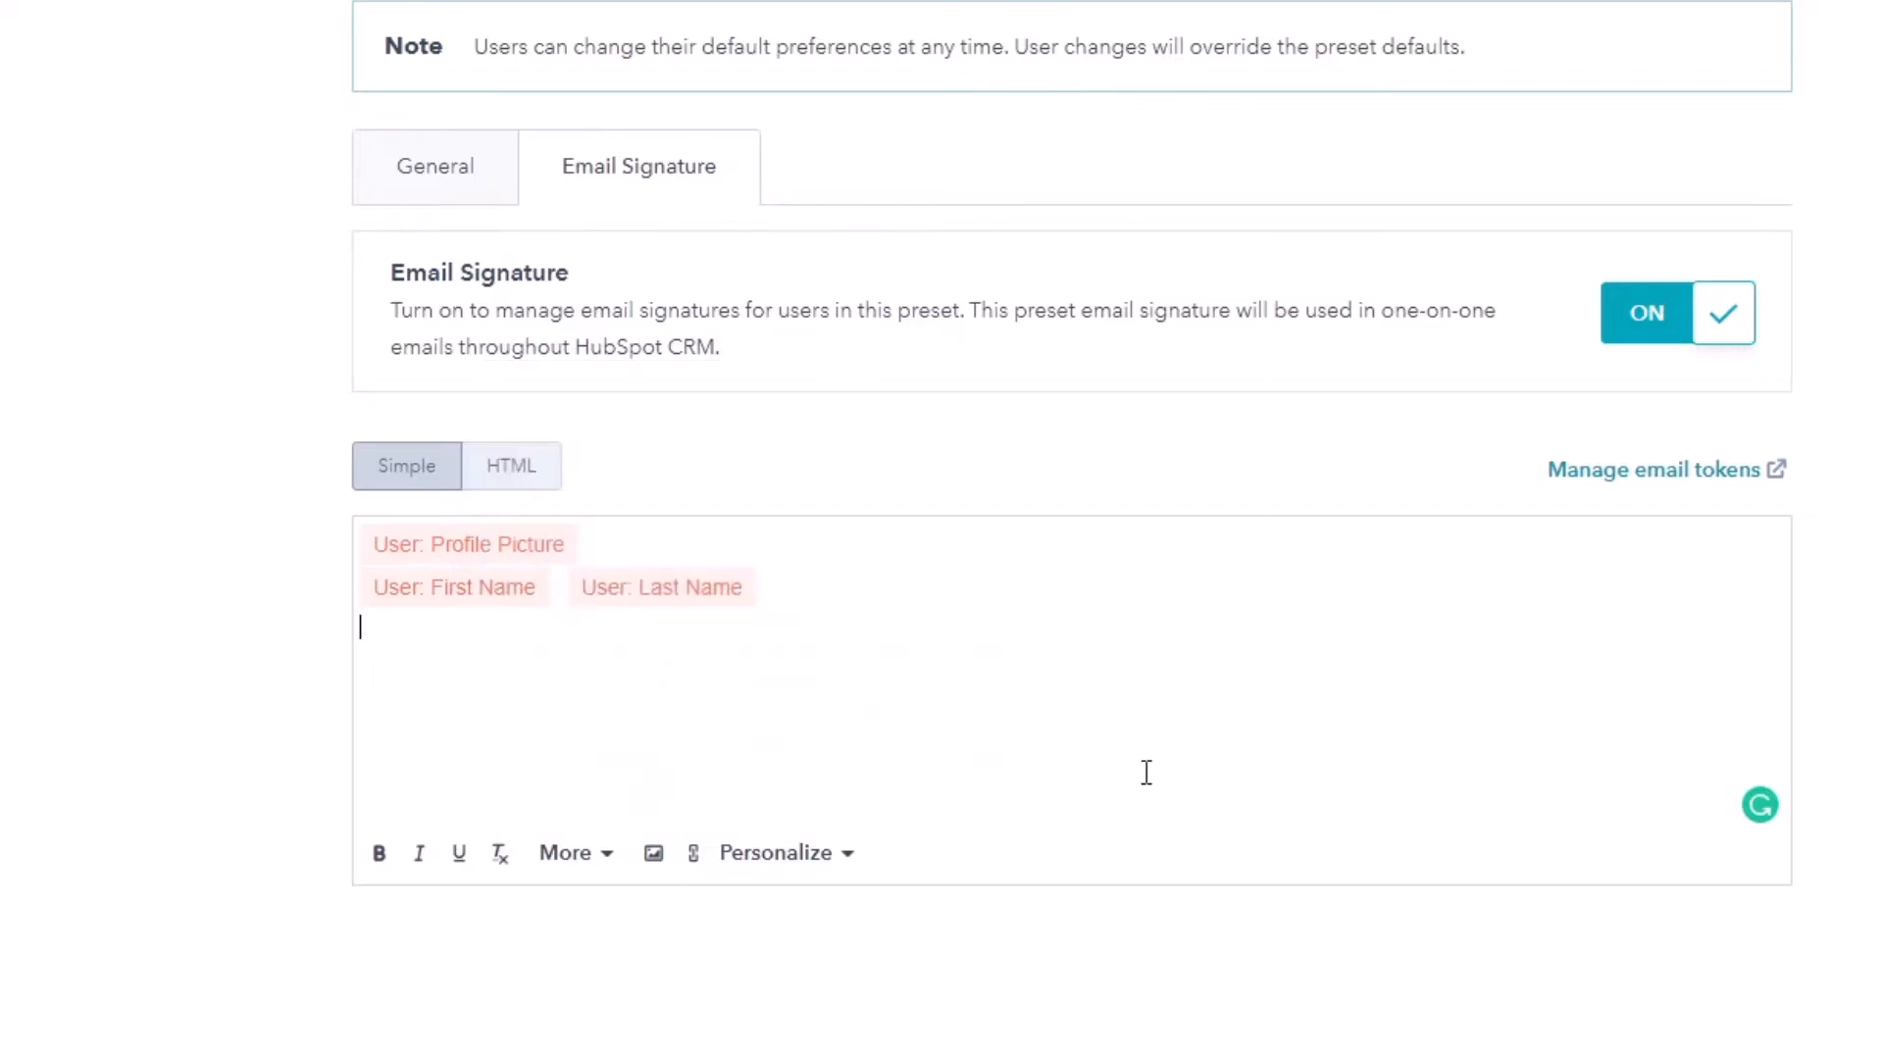
Add a custom email token named "department" below jobtitle and save the email tokens
left_click(1687, 481)
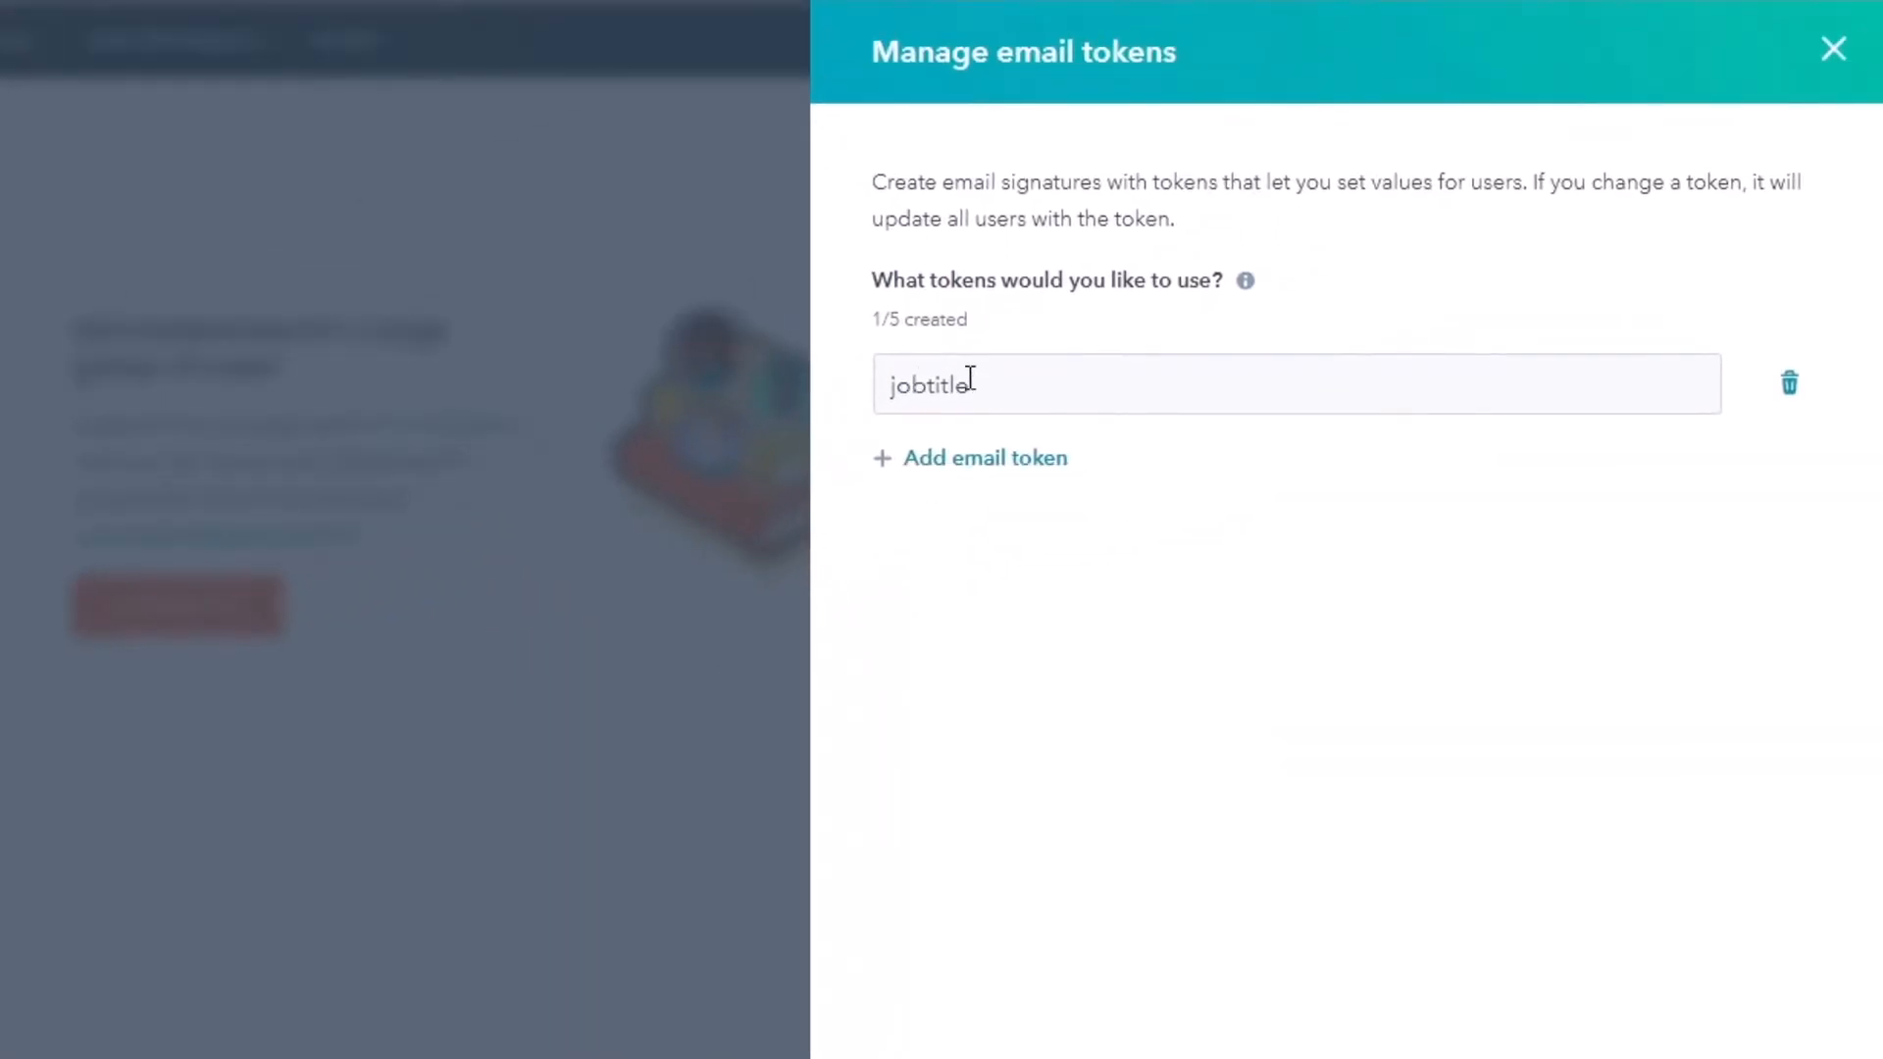
left_click(971, 458)
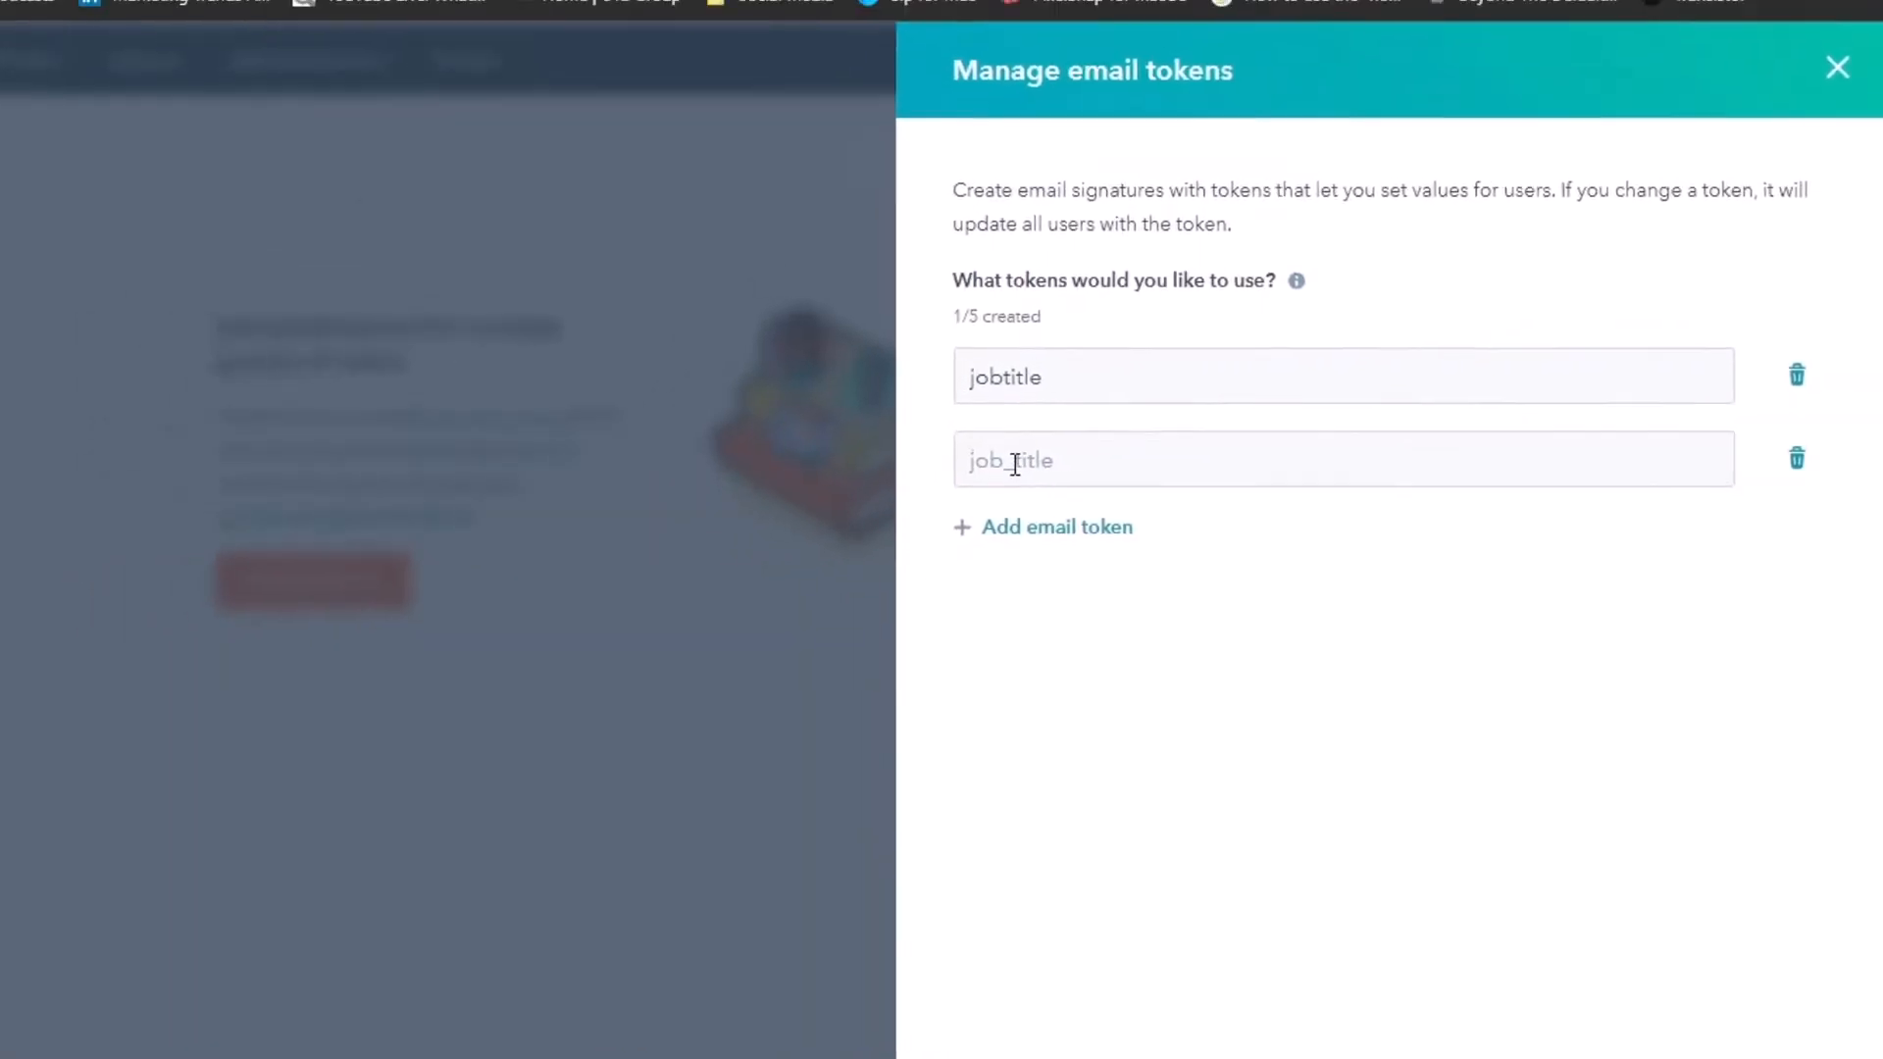
left_click(950, 479)
type("department")
left_click(1267, 582)
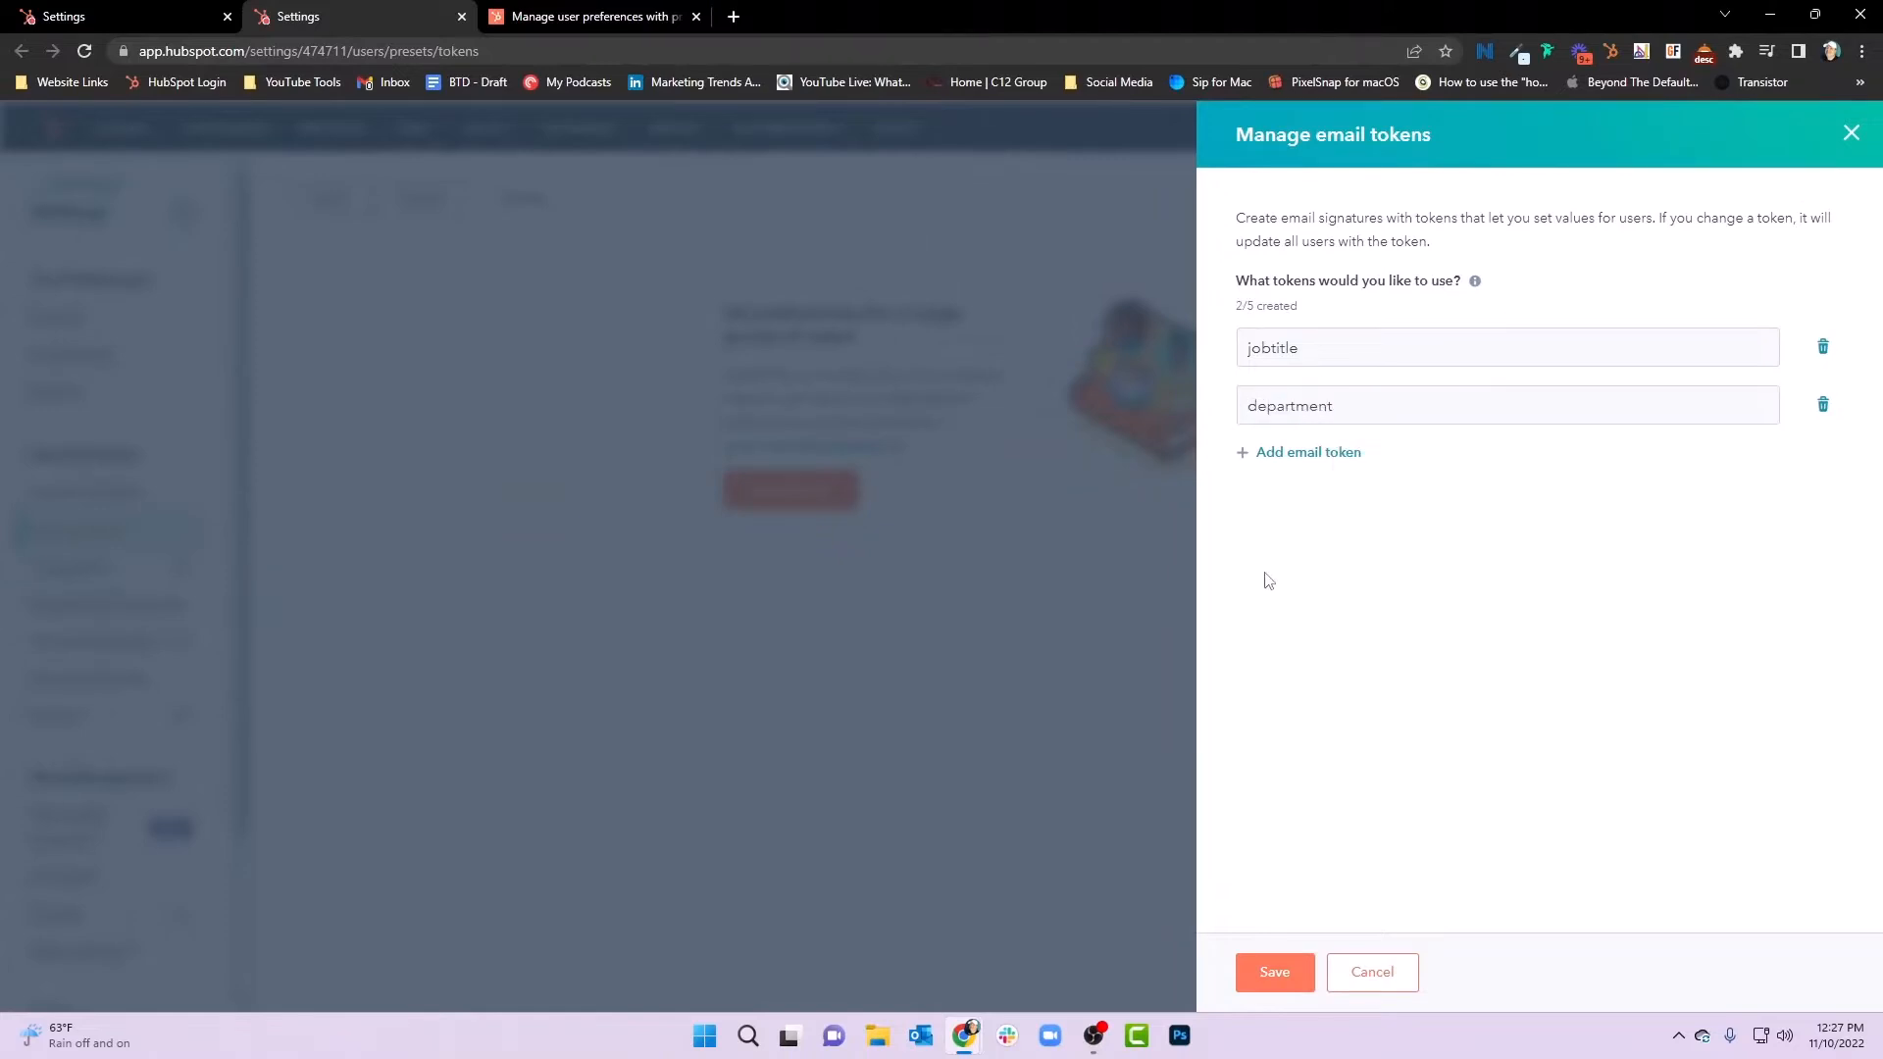
left_click(1270, 966)
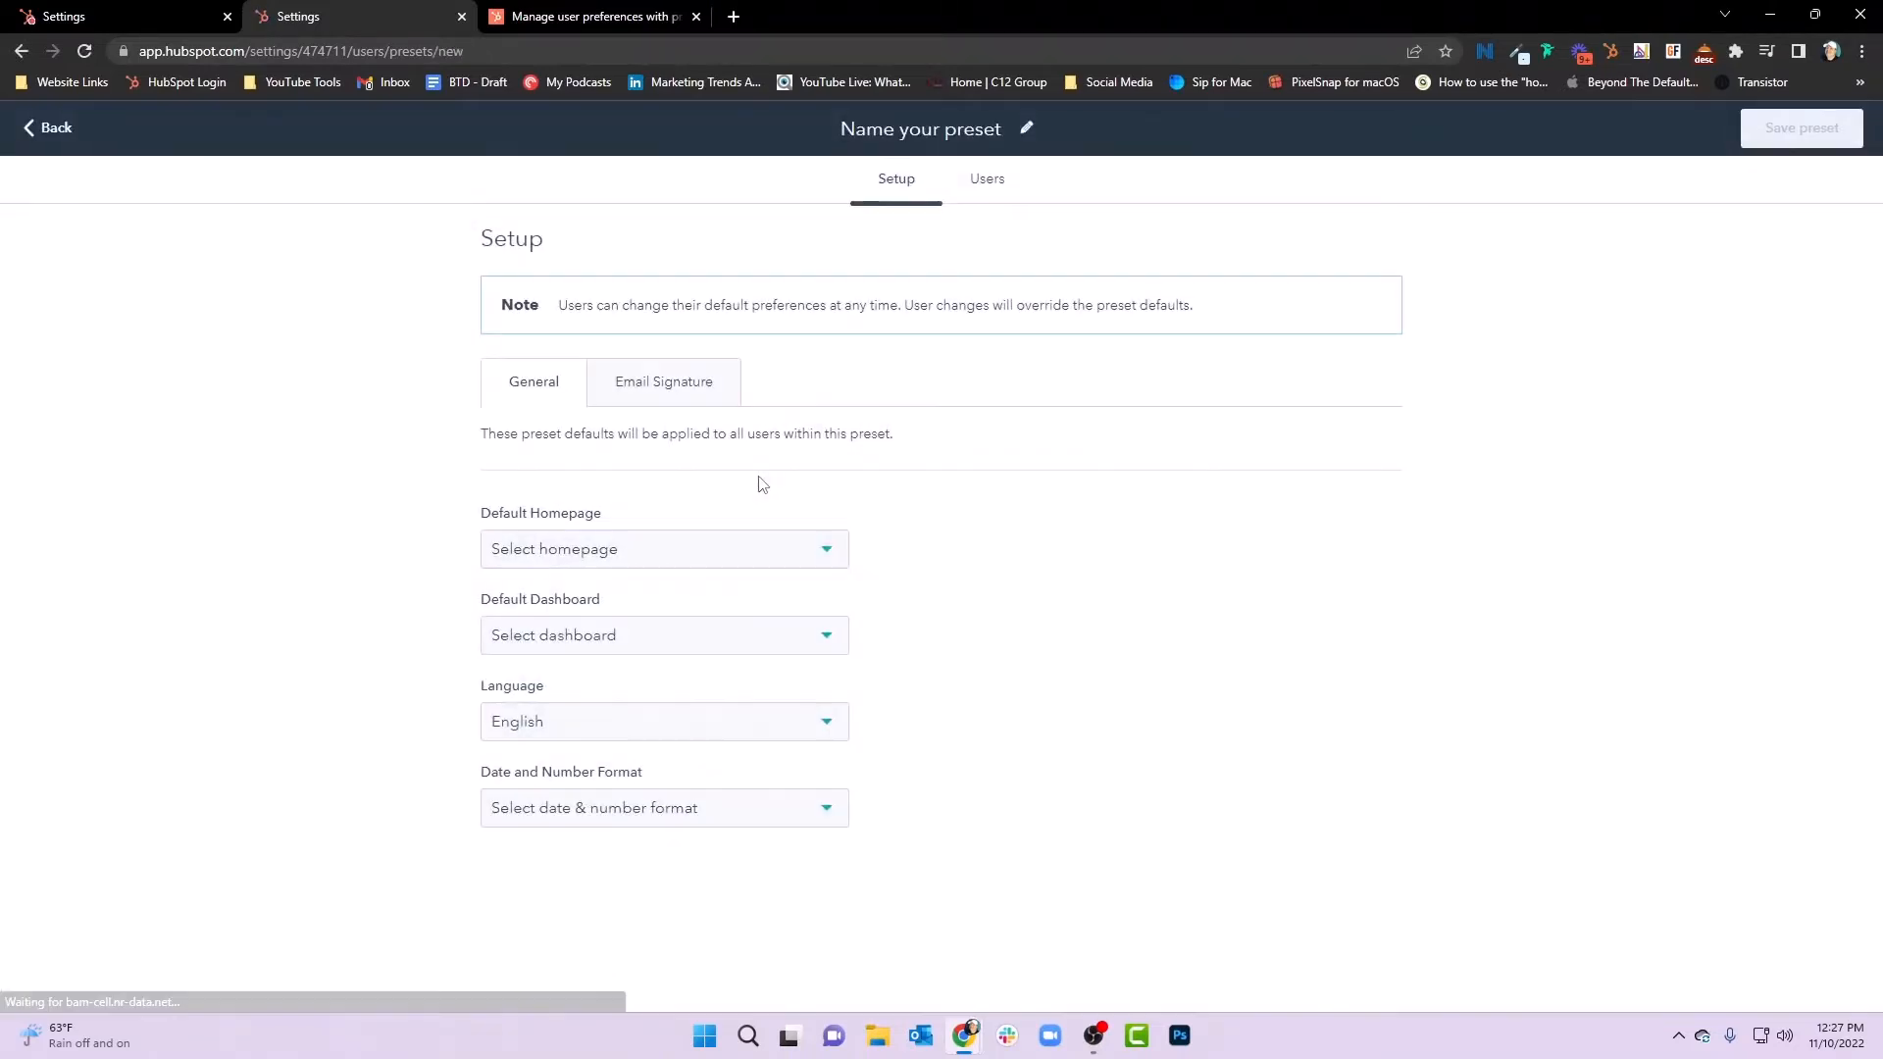
Set the date and number format to United States and choose a default homepage in the new preset form
left_click(686, 807)
scroll(583, 741, "down", 5)
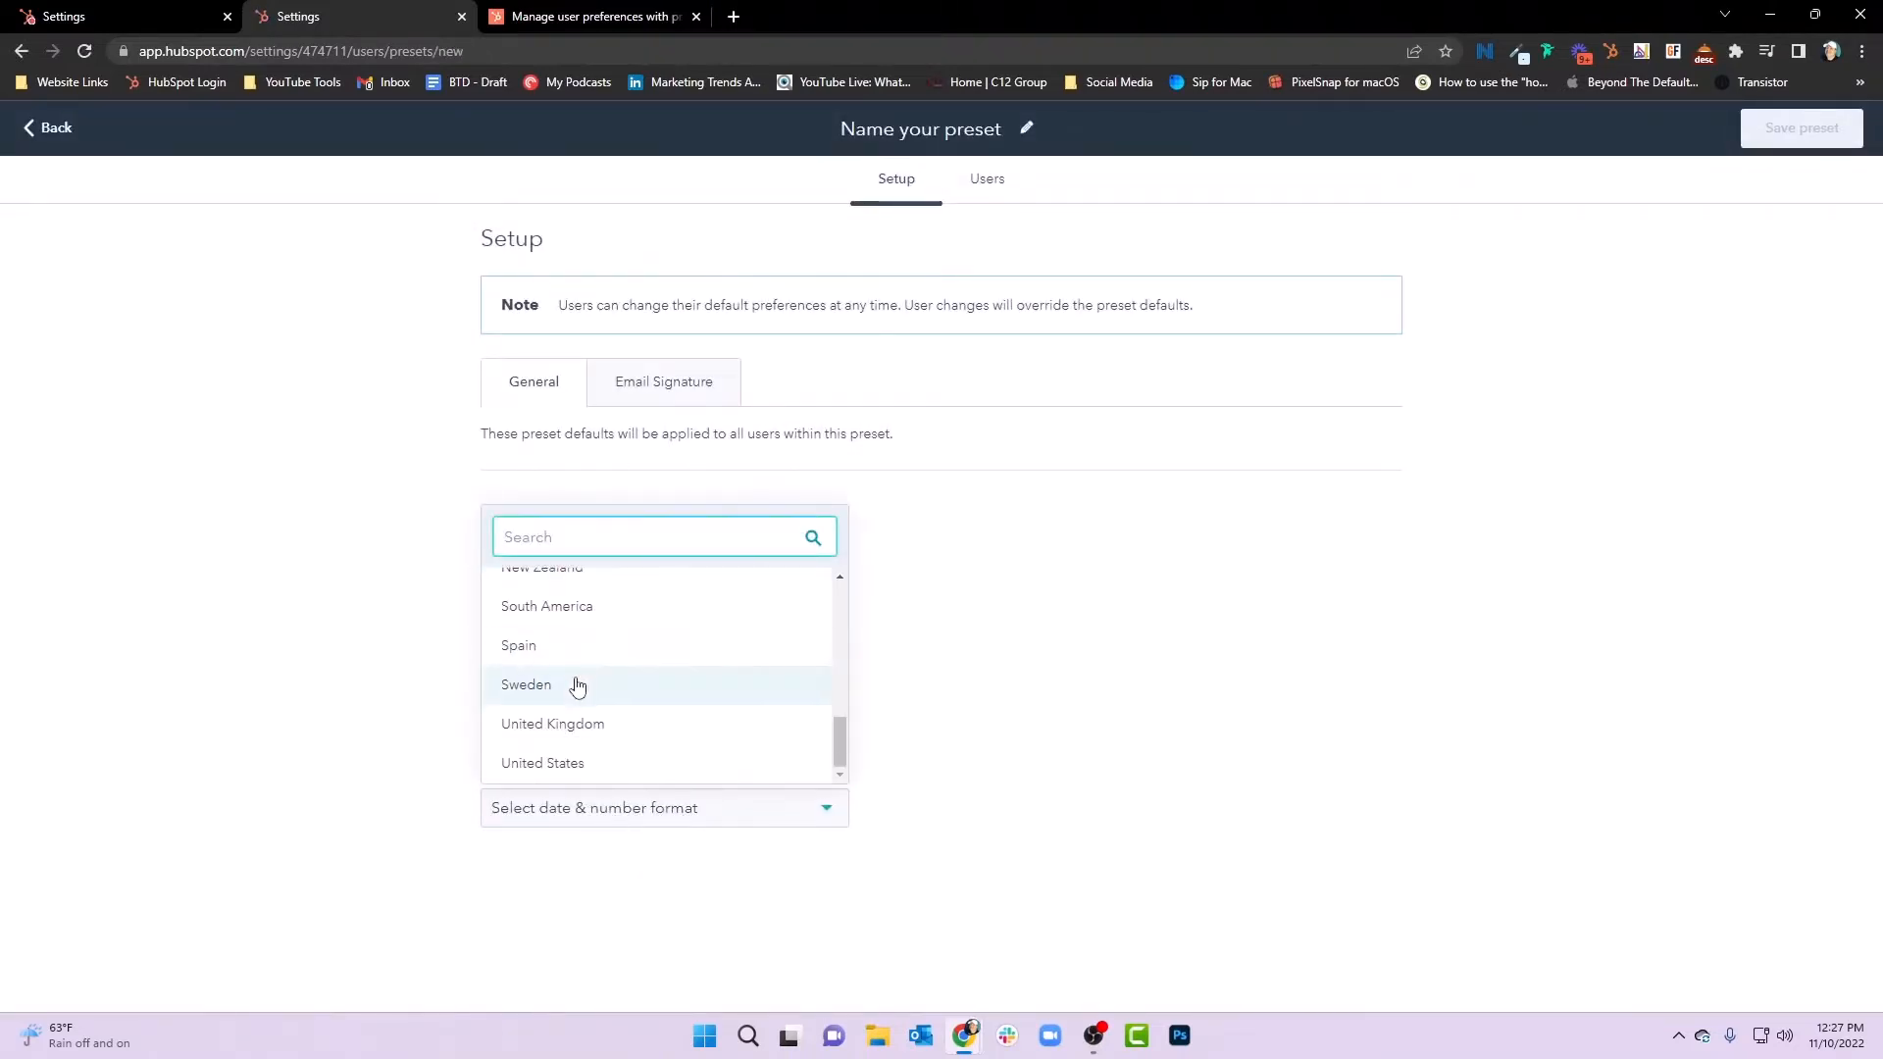
left_click(561, 765)
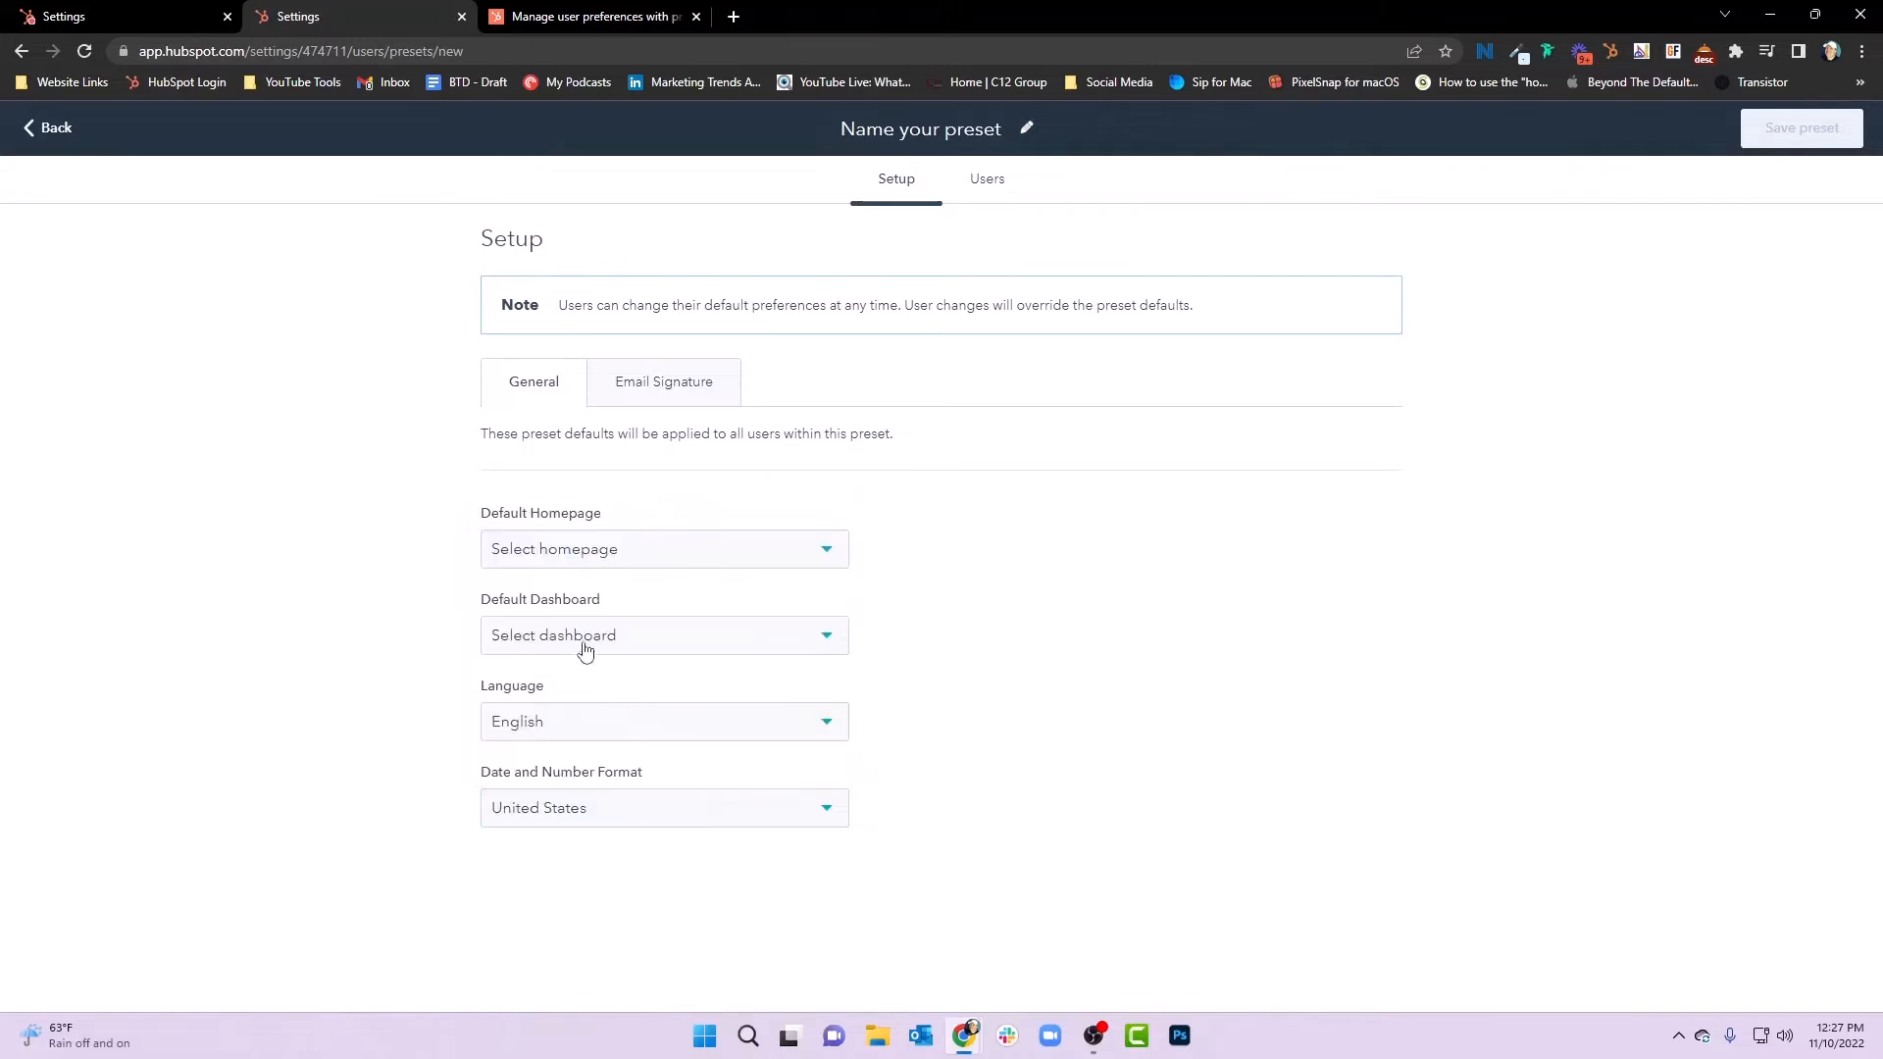
left_click(609, 555)
left_click(569, 772)
Turn on the email signature in the new preset form and insert the Profile Picture token
left_click(677, 385)
left_click(1347, 476)
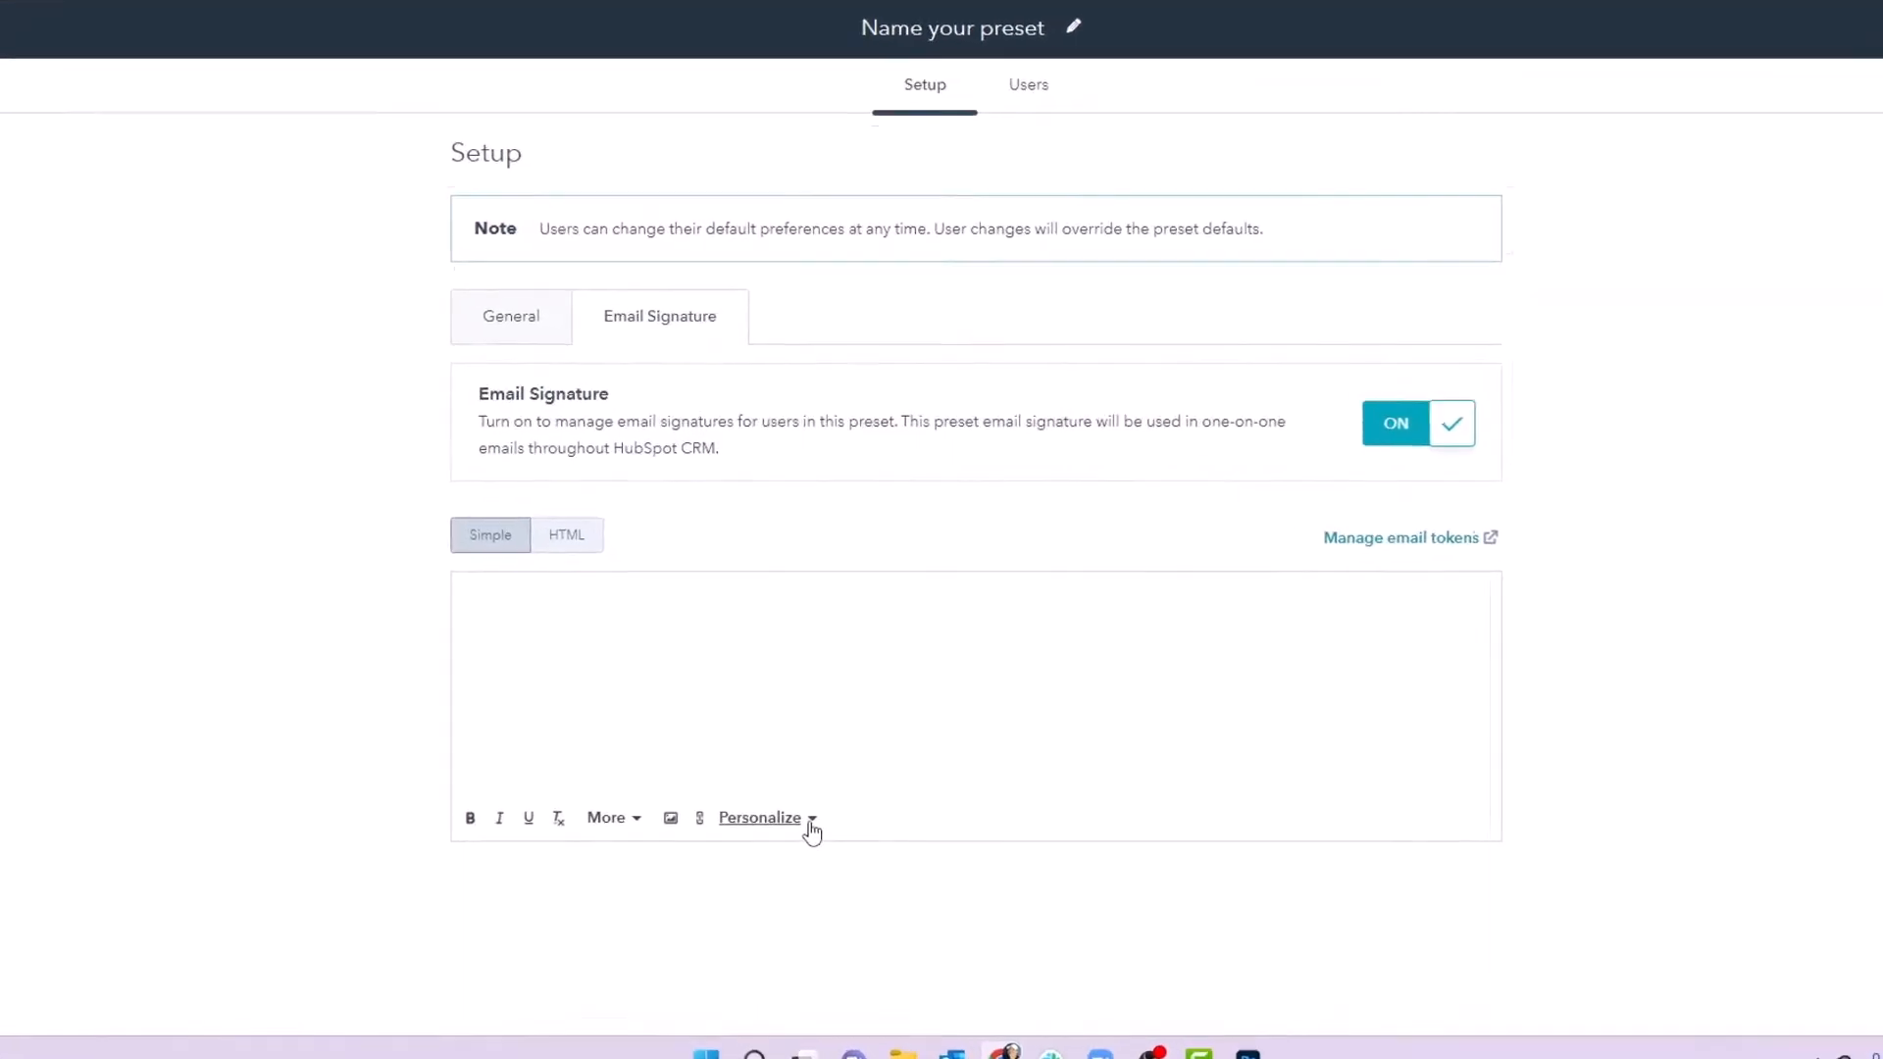
left_click(810, 824)
scroll(800, 687, "down", 3)
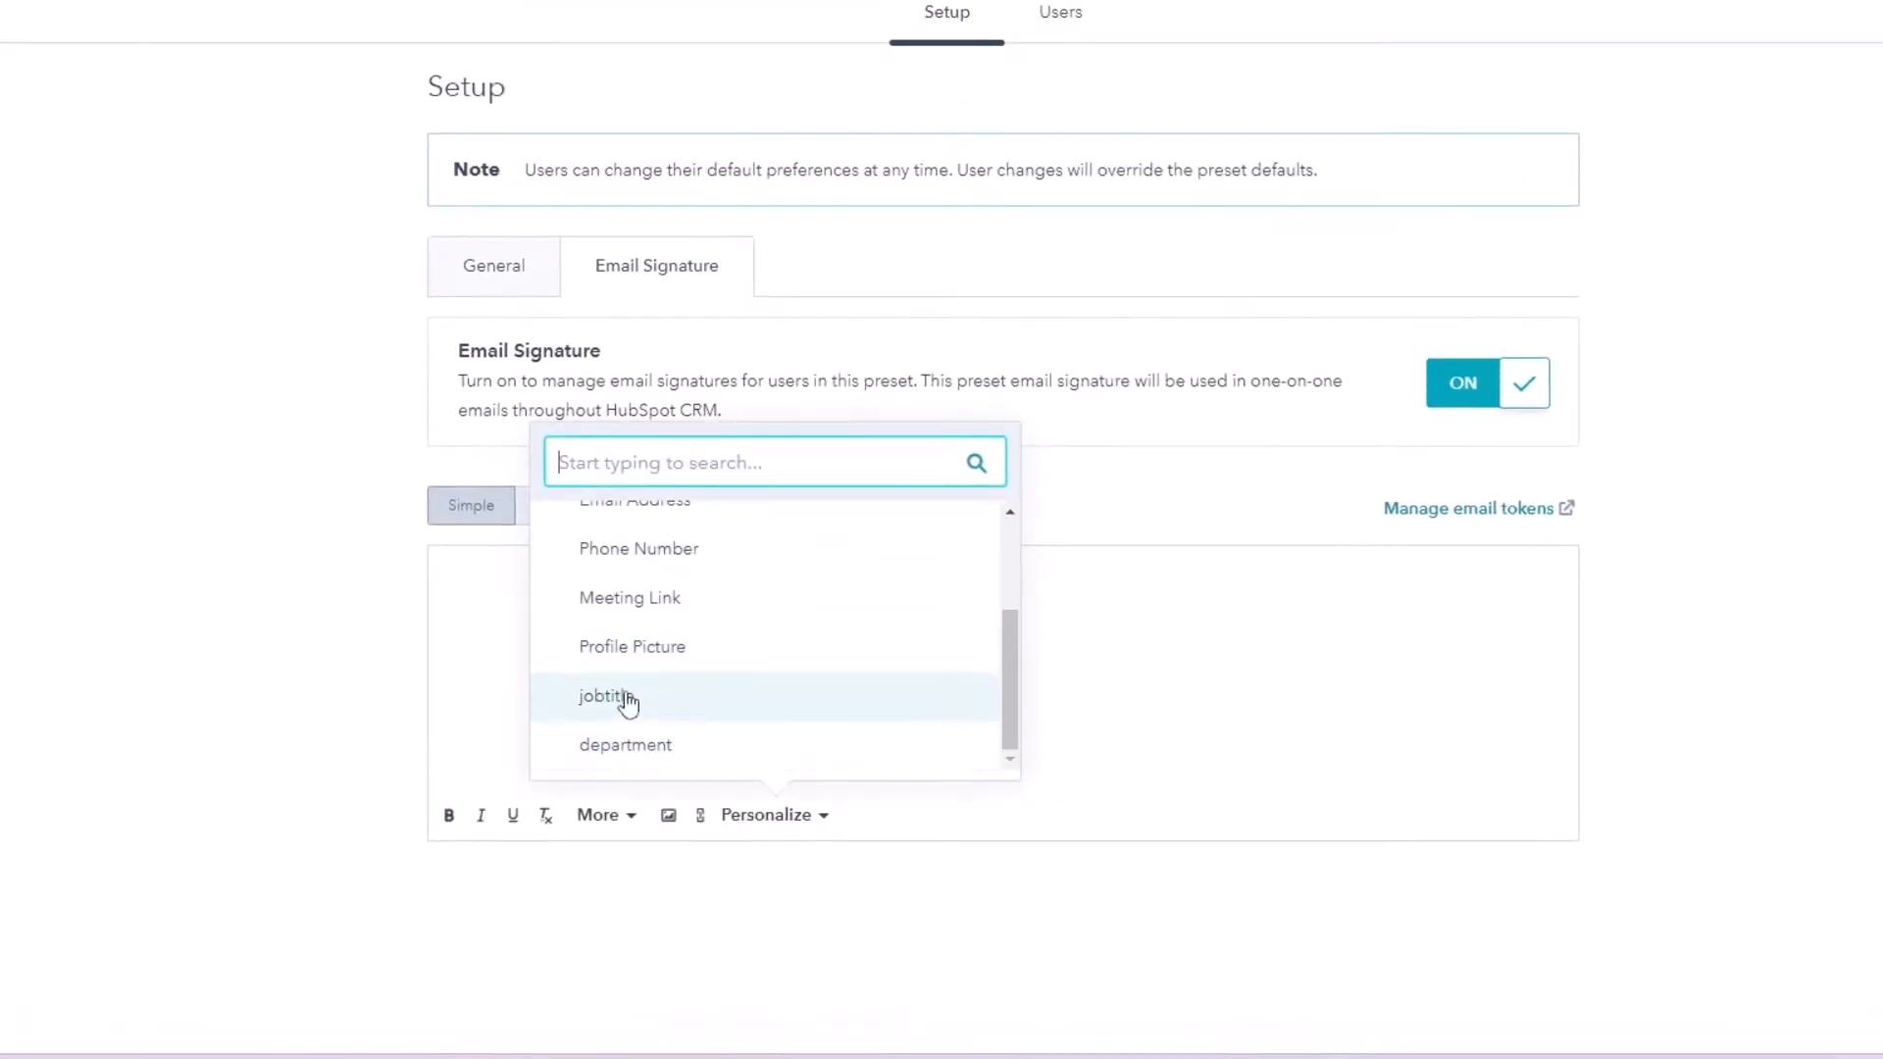
scroll(657, 667, "up", 3)
scroll(652, 687, "down", 3)
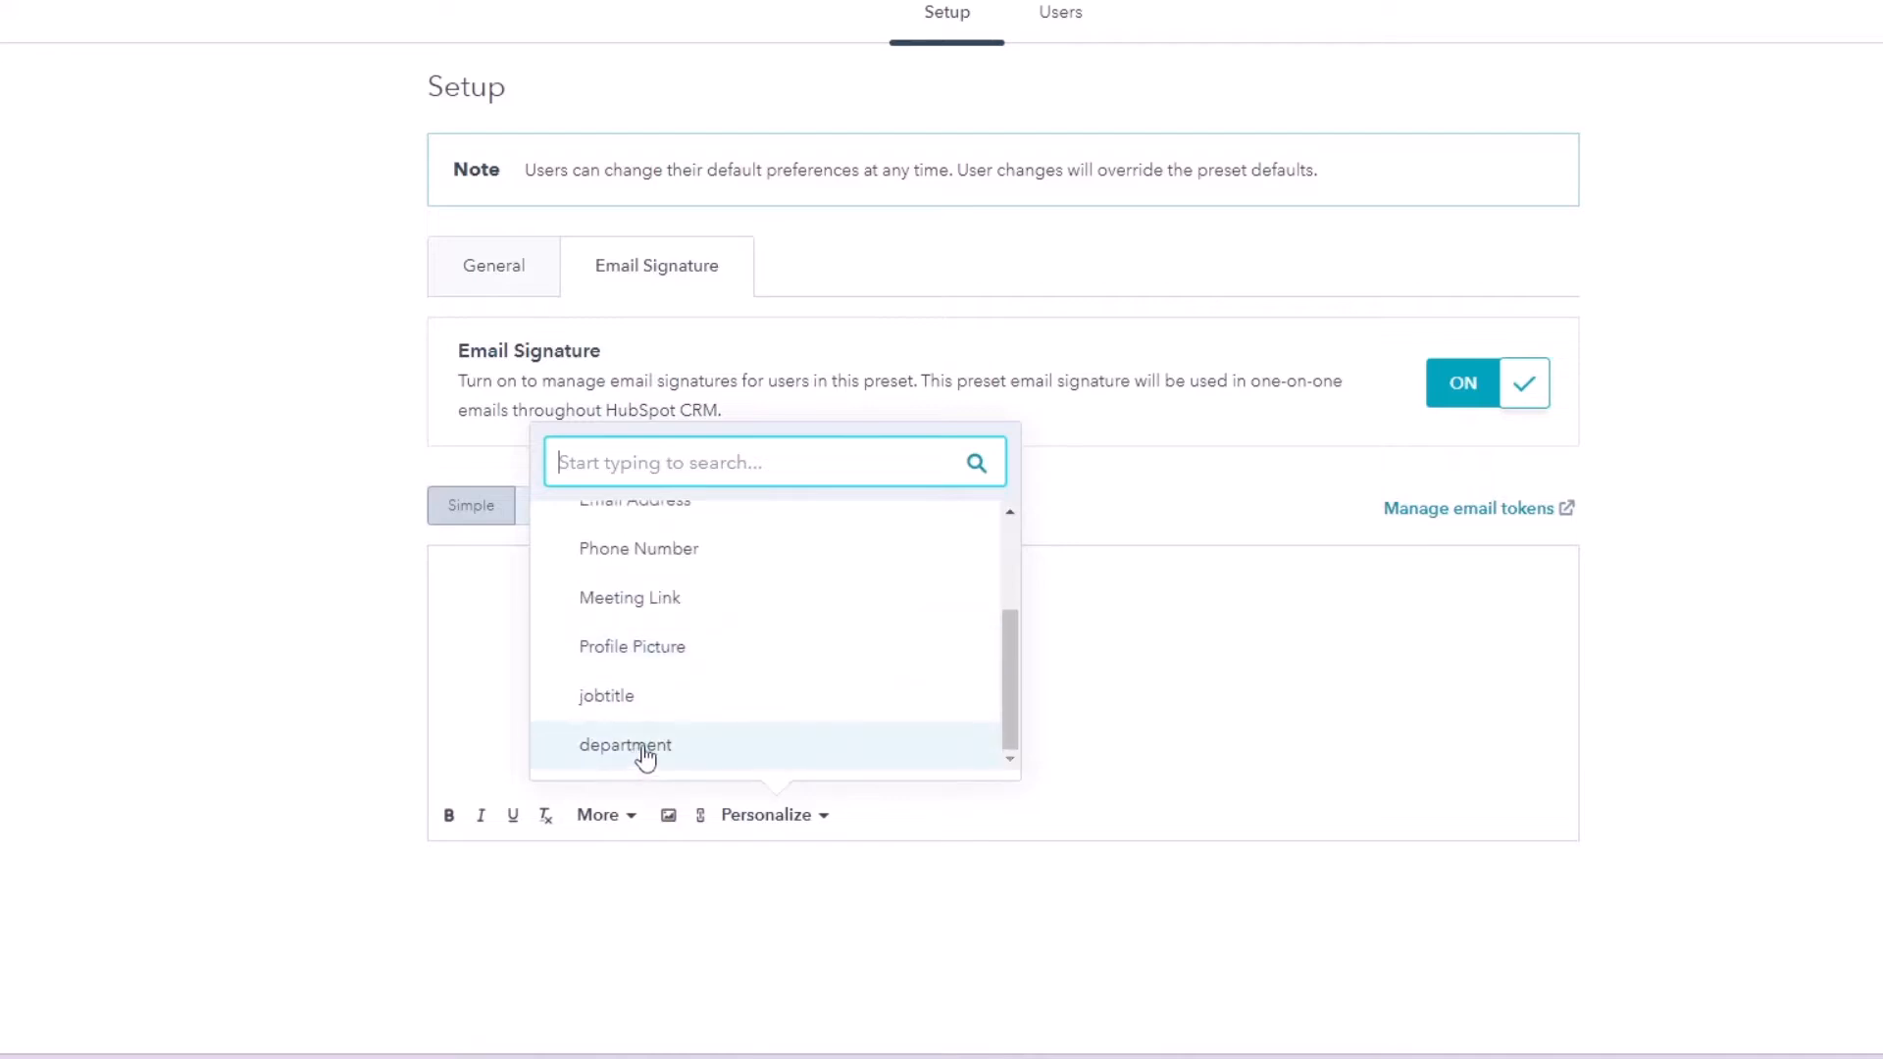
left_click(634, 654)
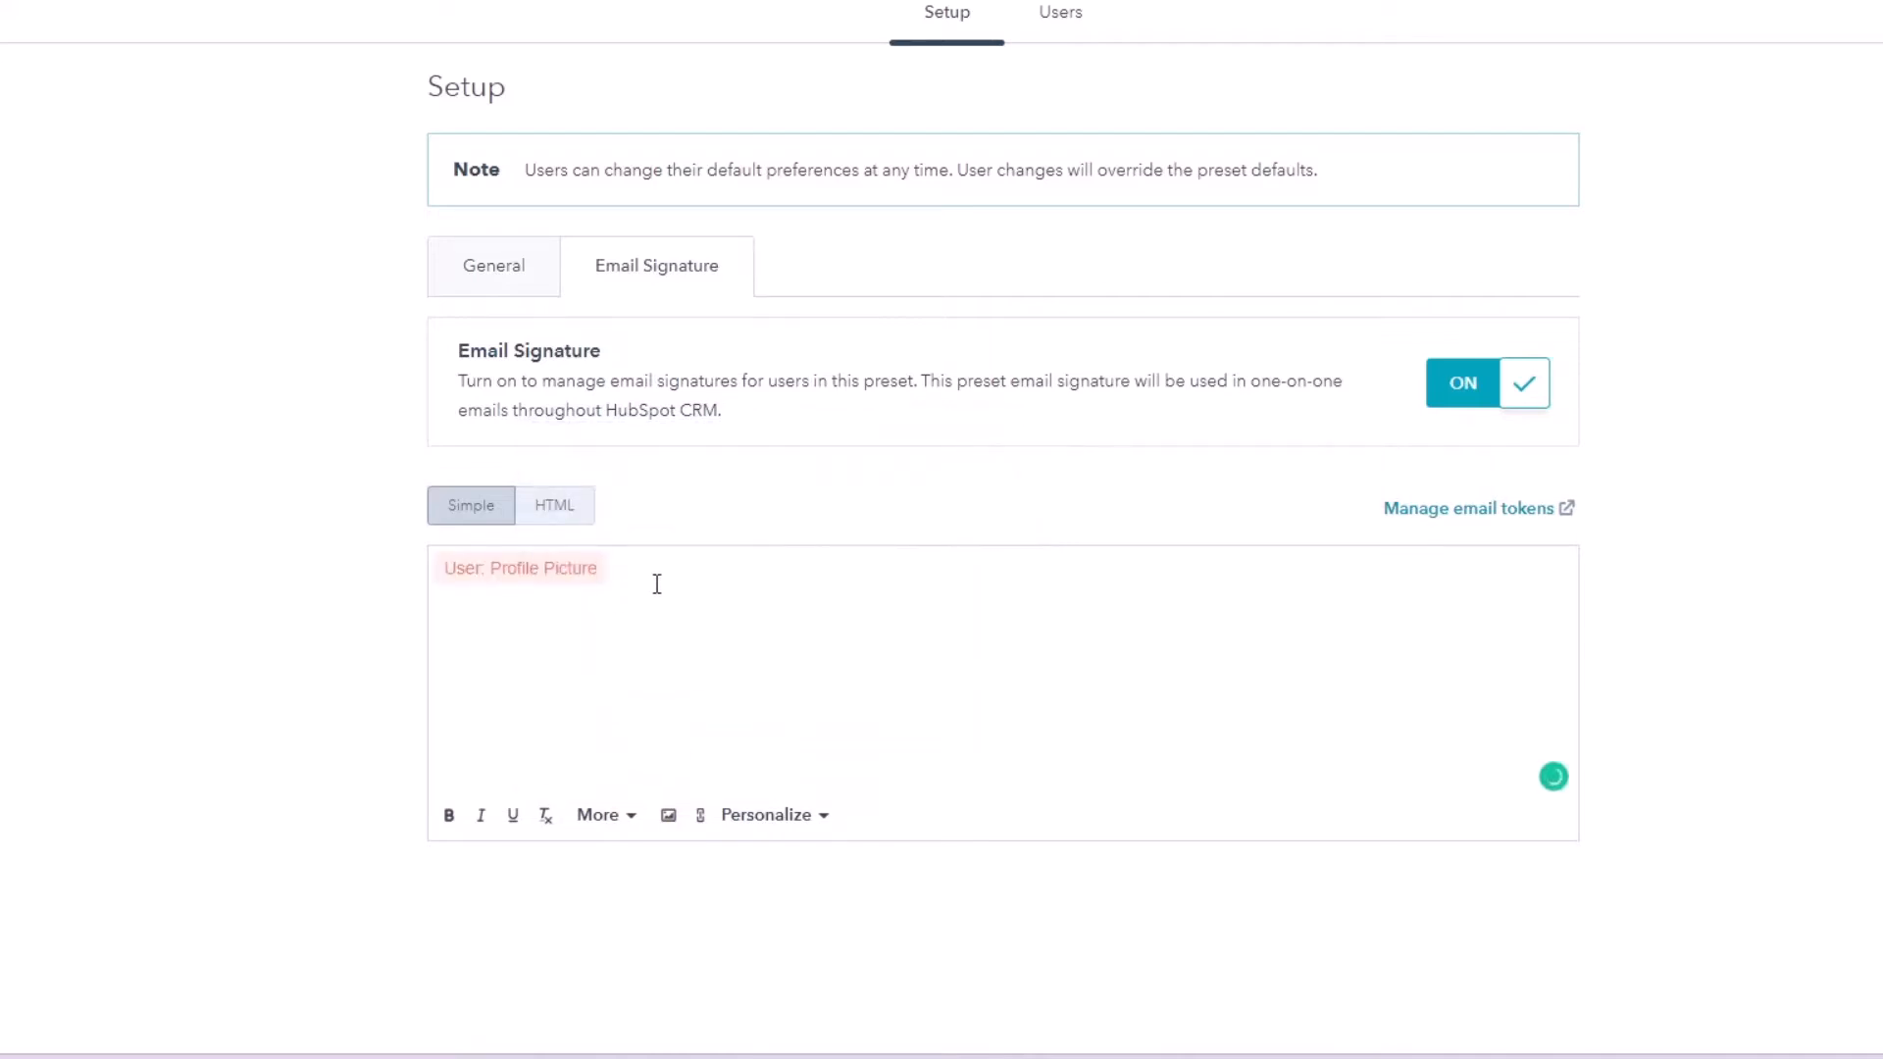
Insert the First Name and Last Name tokens side by side on a new line under the Profile Picture token
key("Return")
left_click(771, 815)
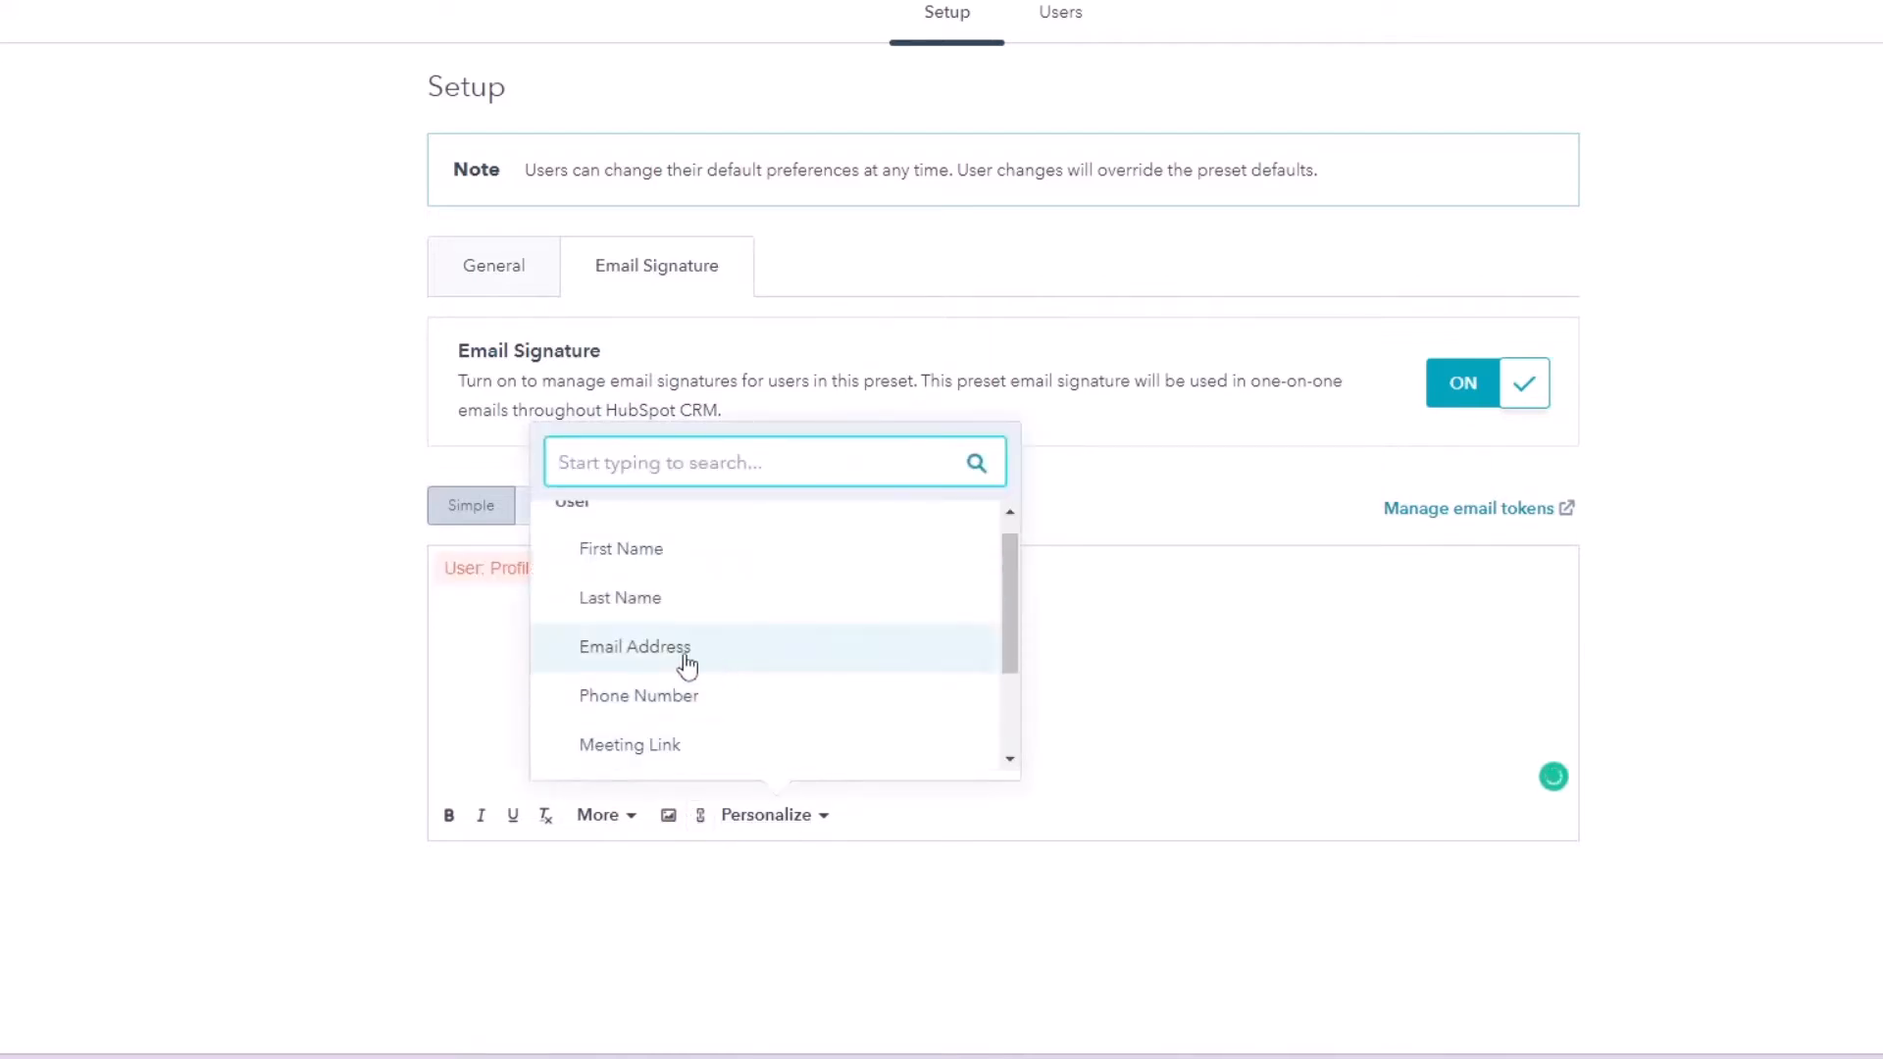
left_click(647, 551)
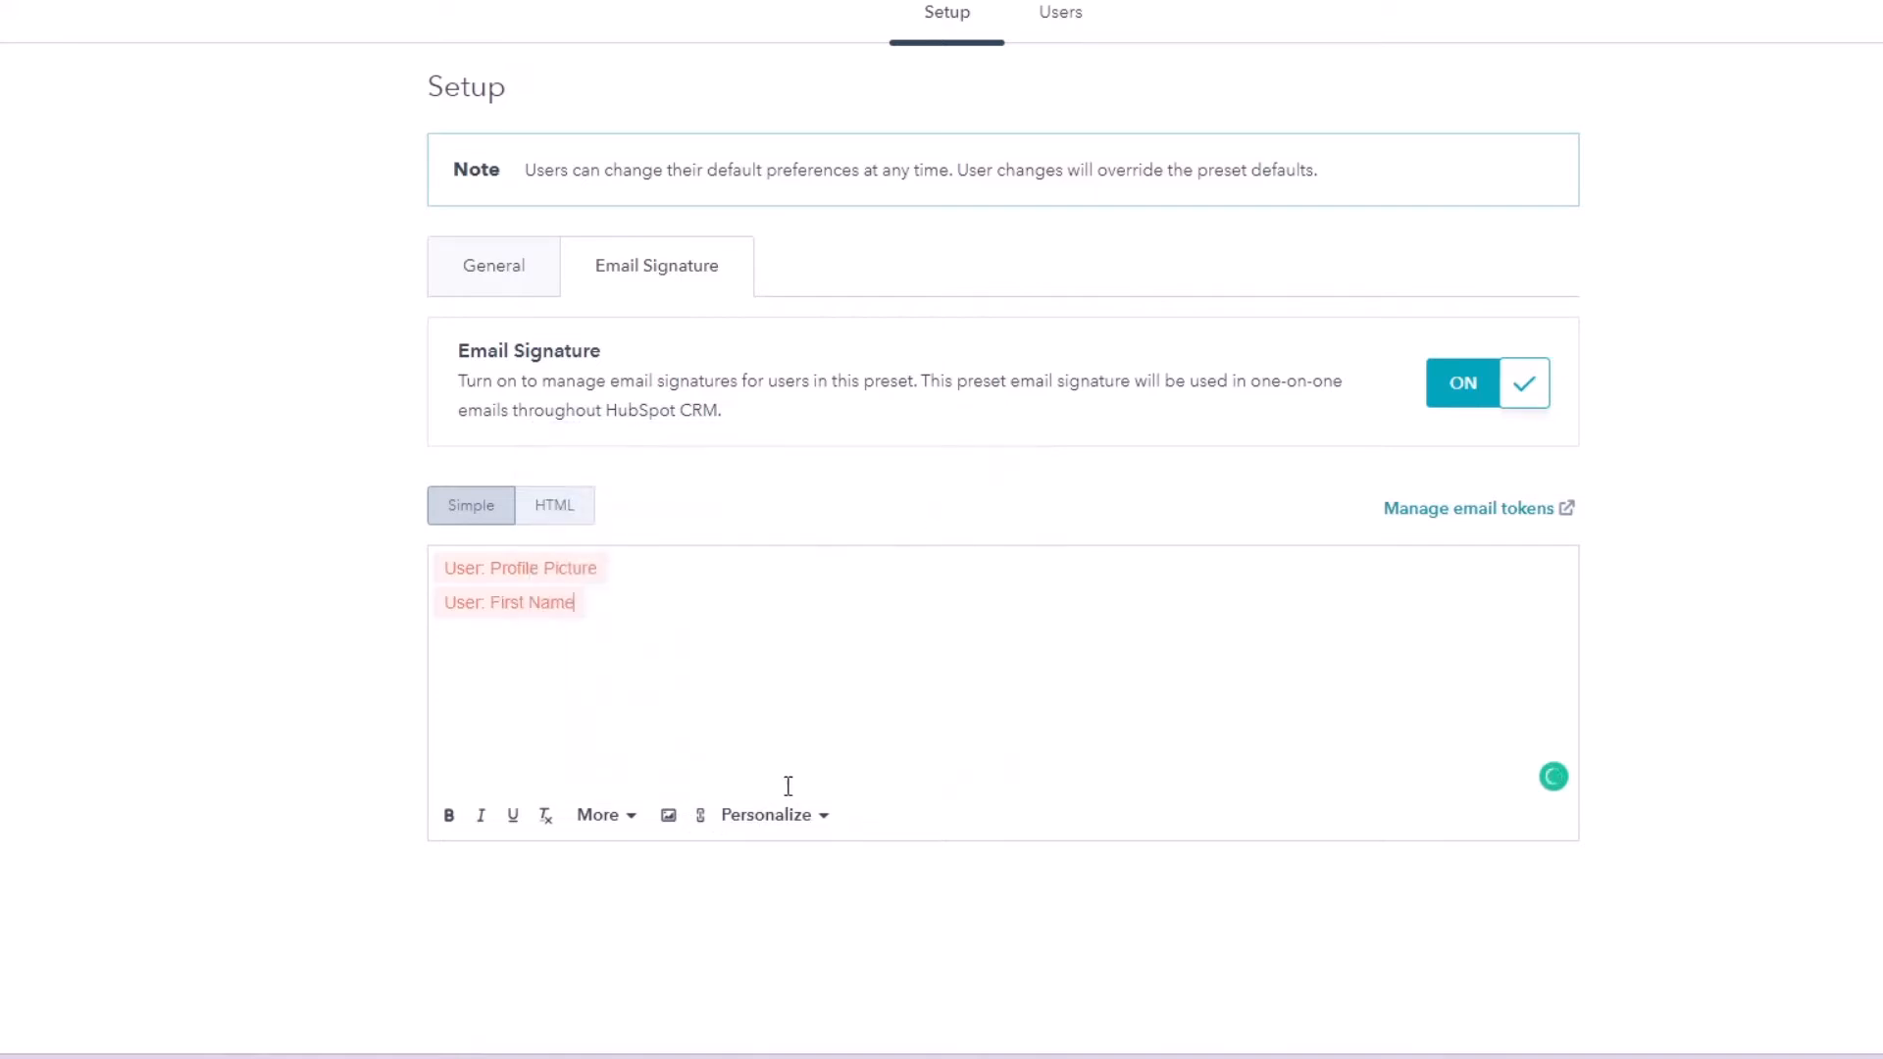
left_click(822, 817)
left_click(665, 601)
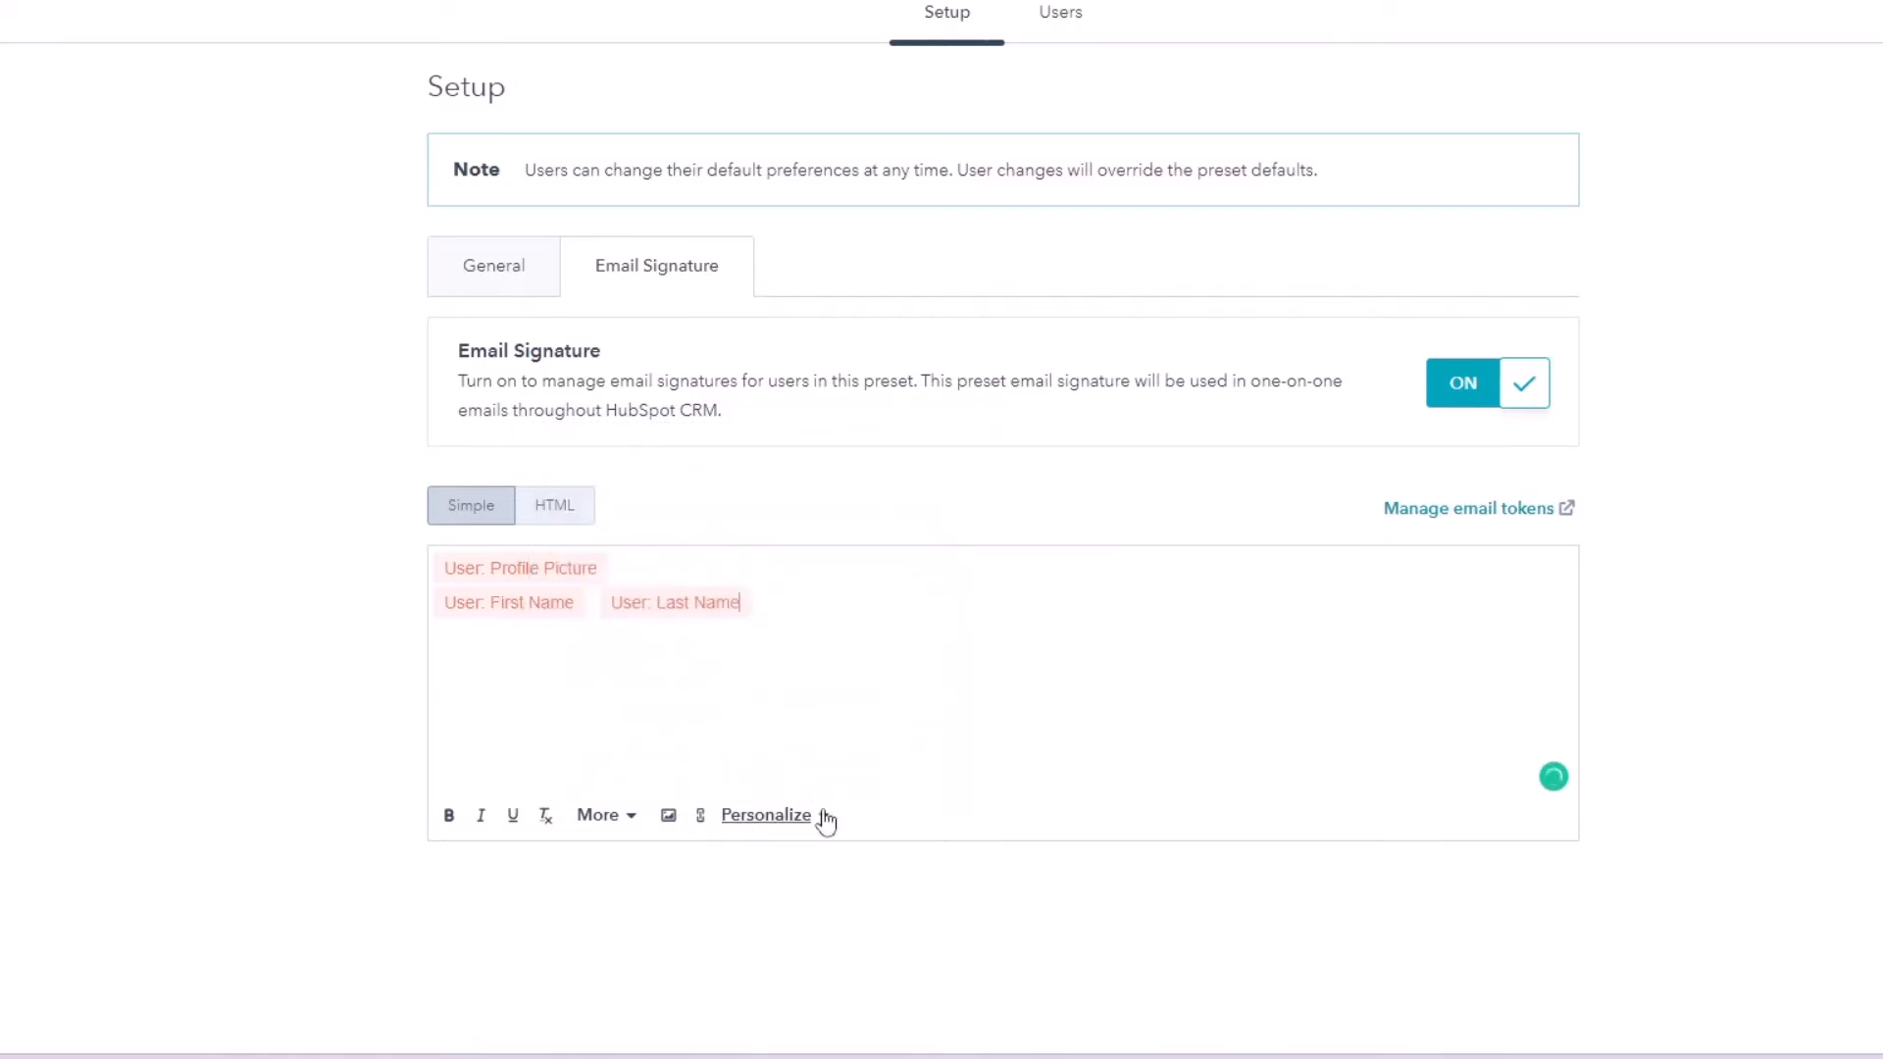
Insert the jobtitle and department tokens on separate lines under the name tokens in the email signature
left_click(820, 817)
scroll(651, 673, "down", 3)
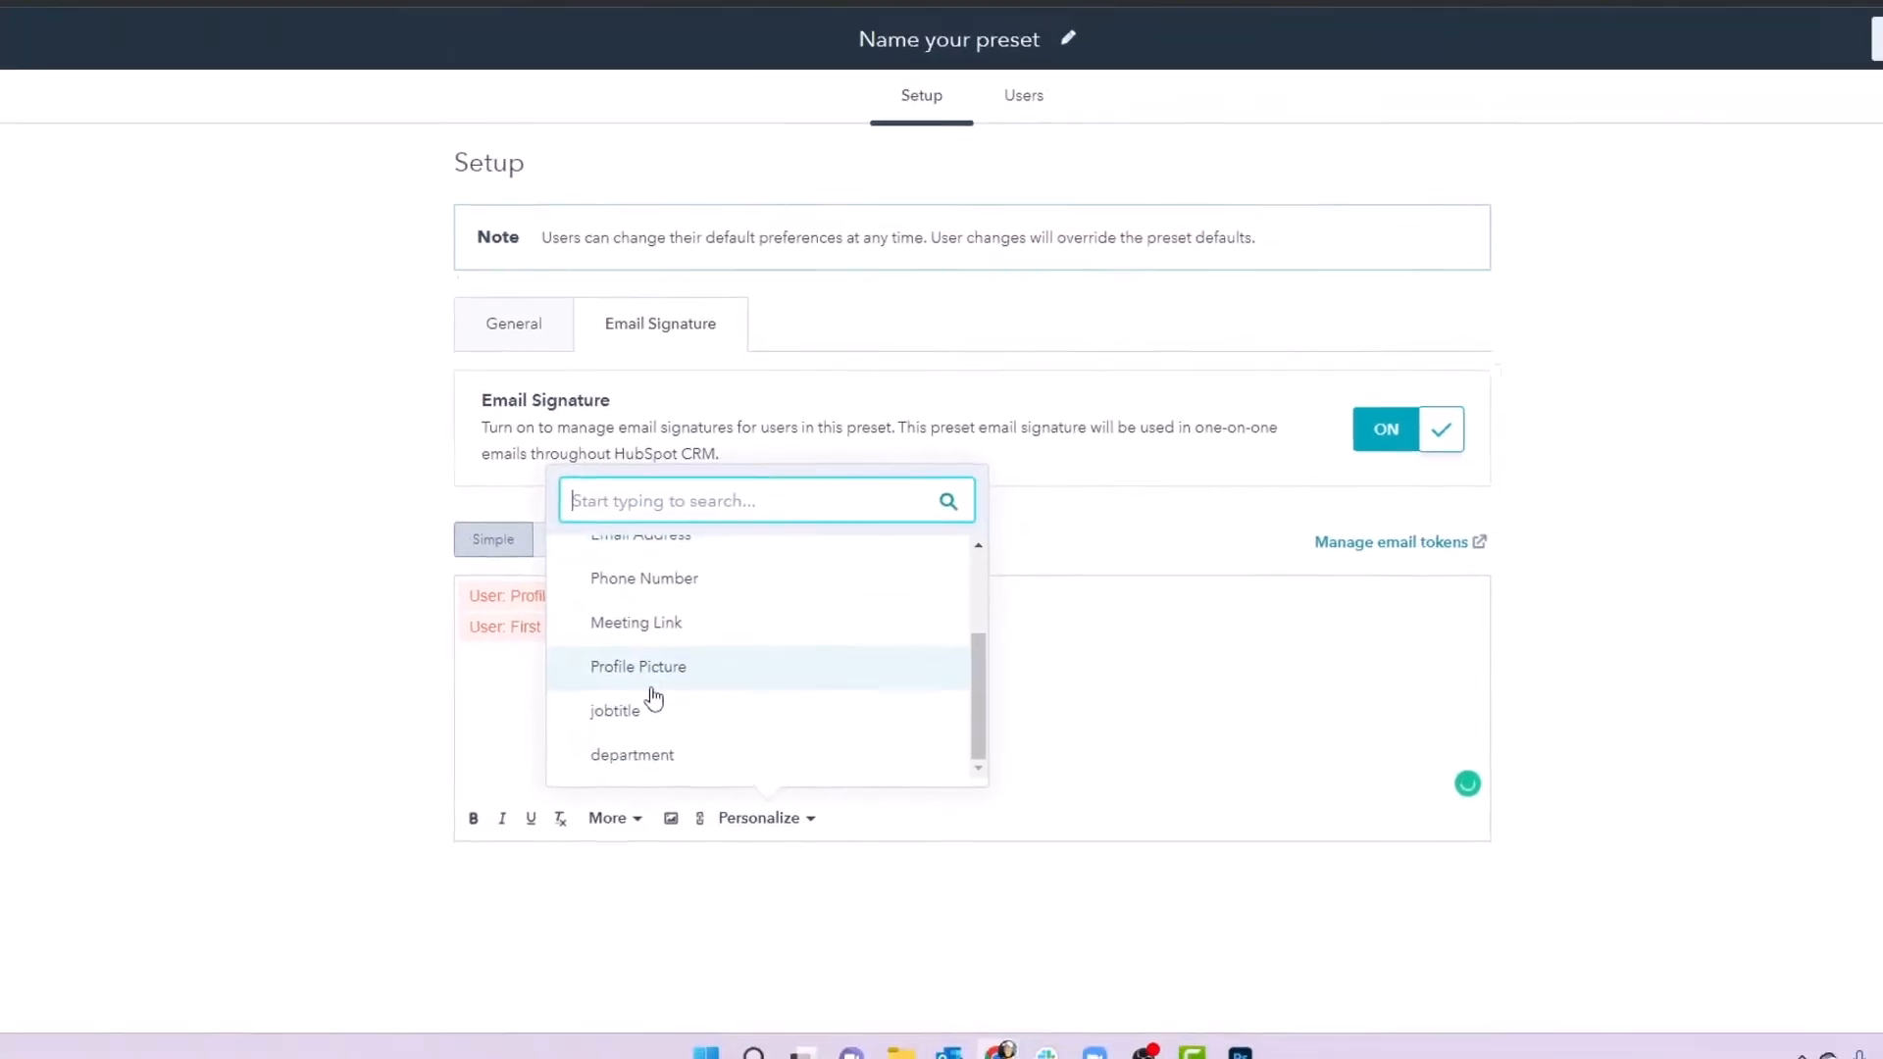
left_click(637, 708)
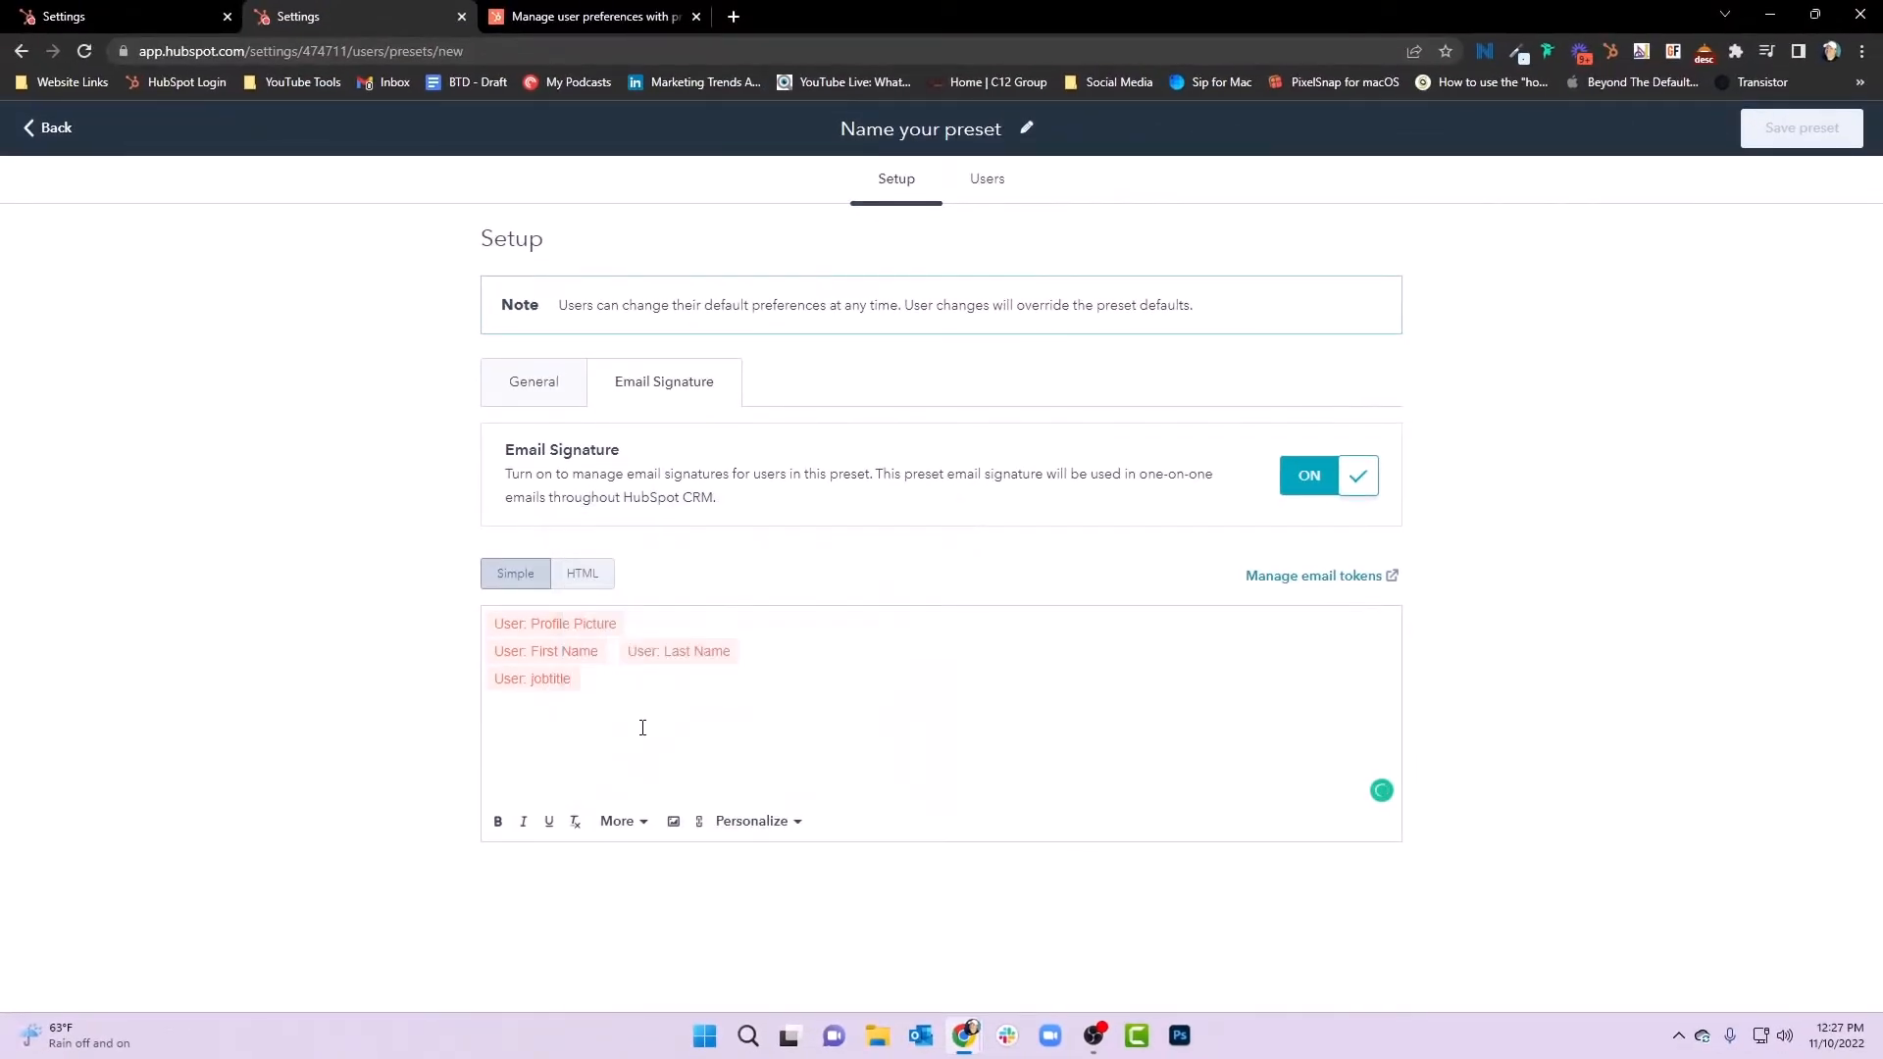
left_click(795, 821)
scroll(739, 756, "down", 3)
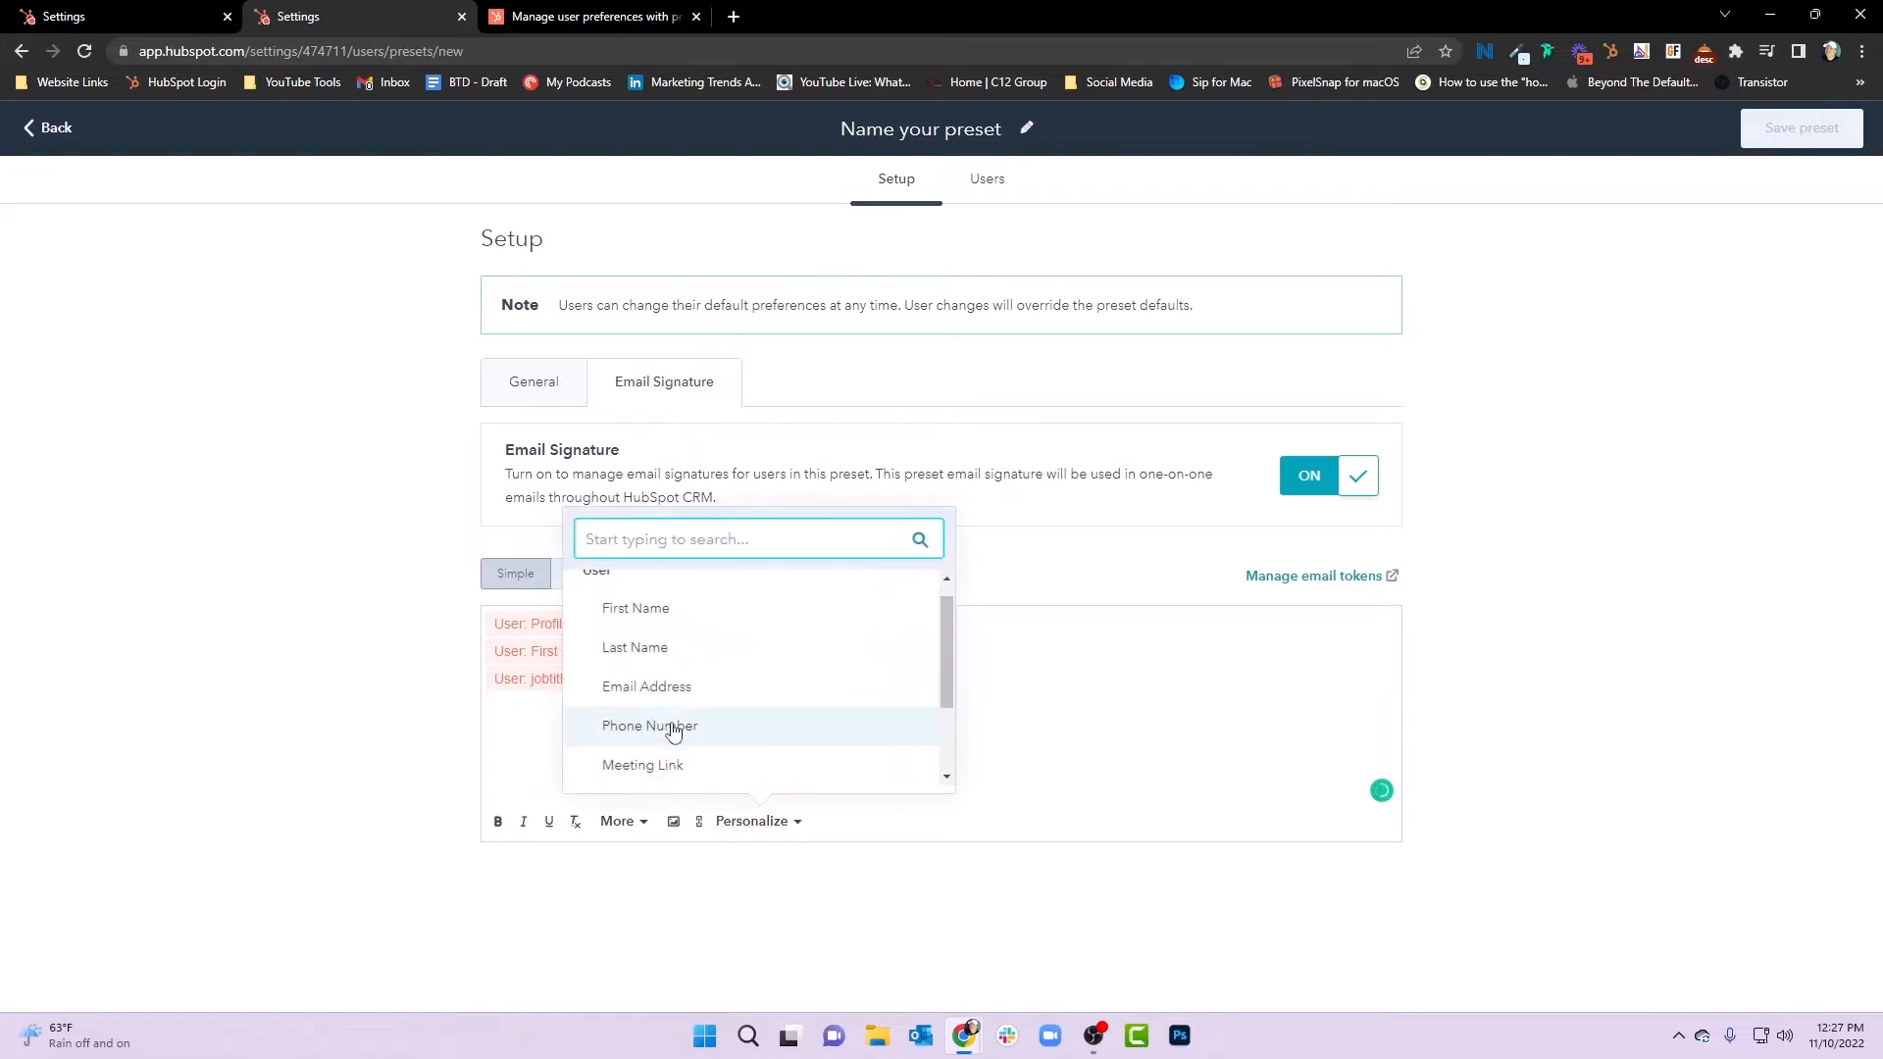
scroll(671, 717, "down", 2)
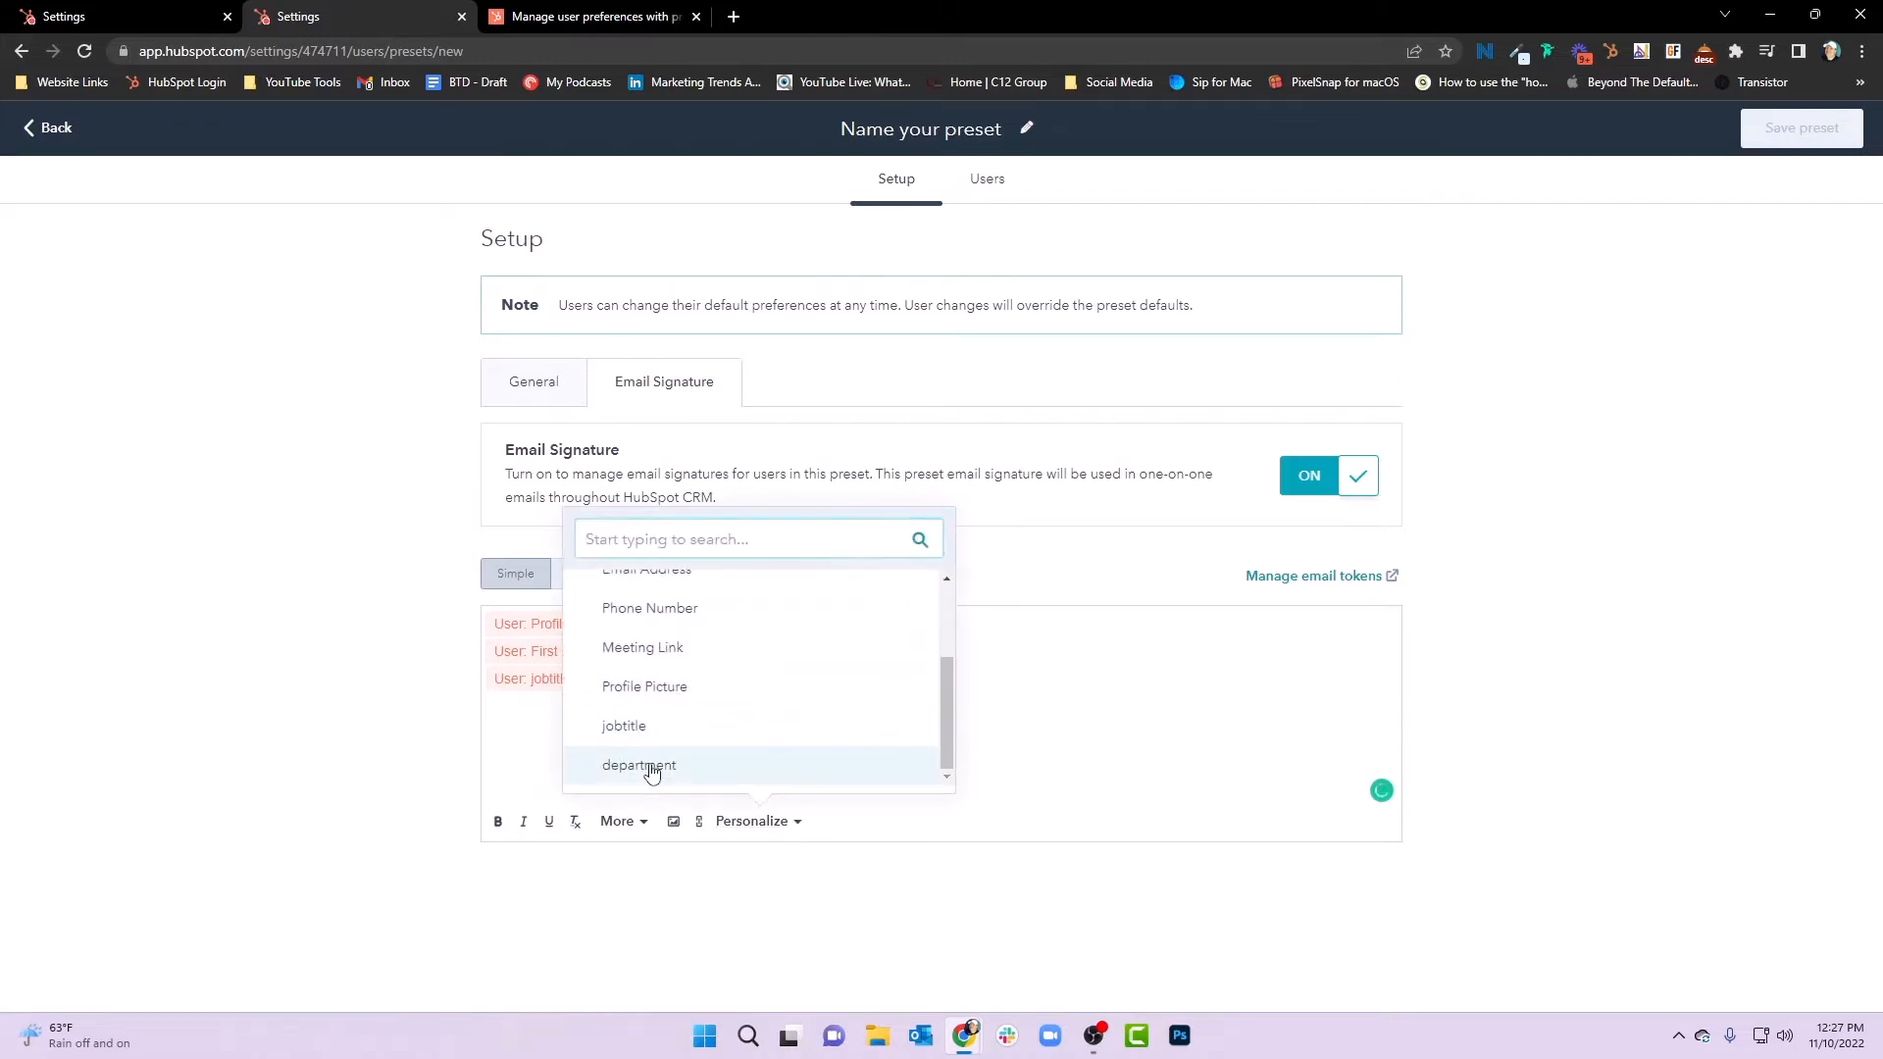
left_click(648, 767)
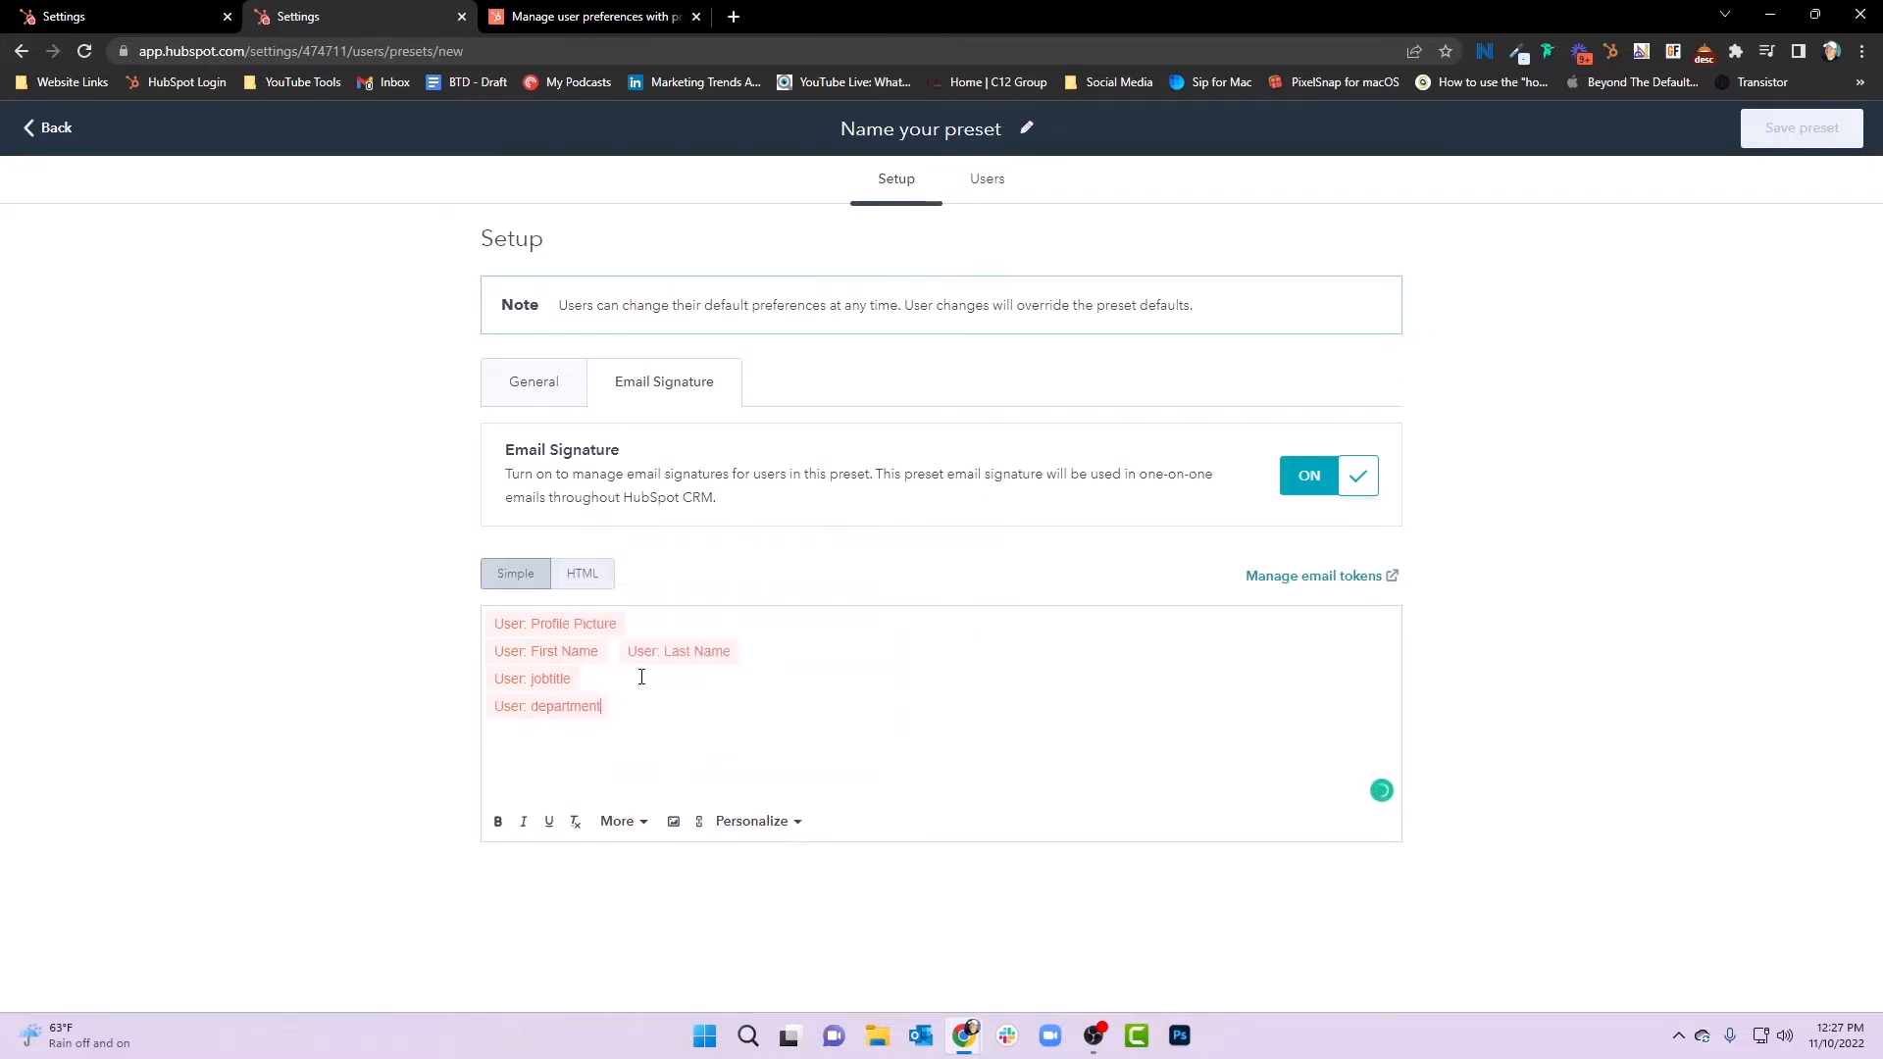
Insert the Meeting Link token on a new line under the department token in the email signature
left_click(797, 823)
scroll(696, 701, "down", 3)
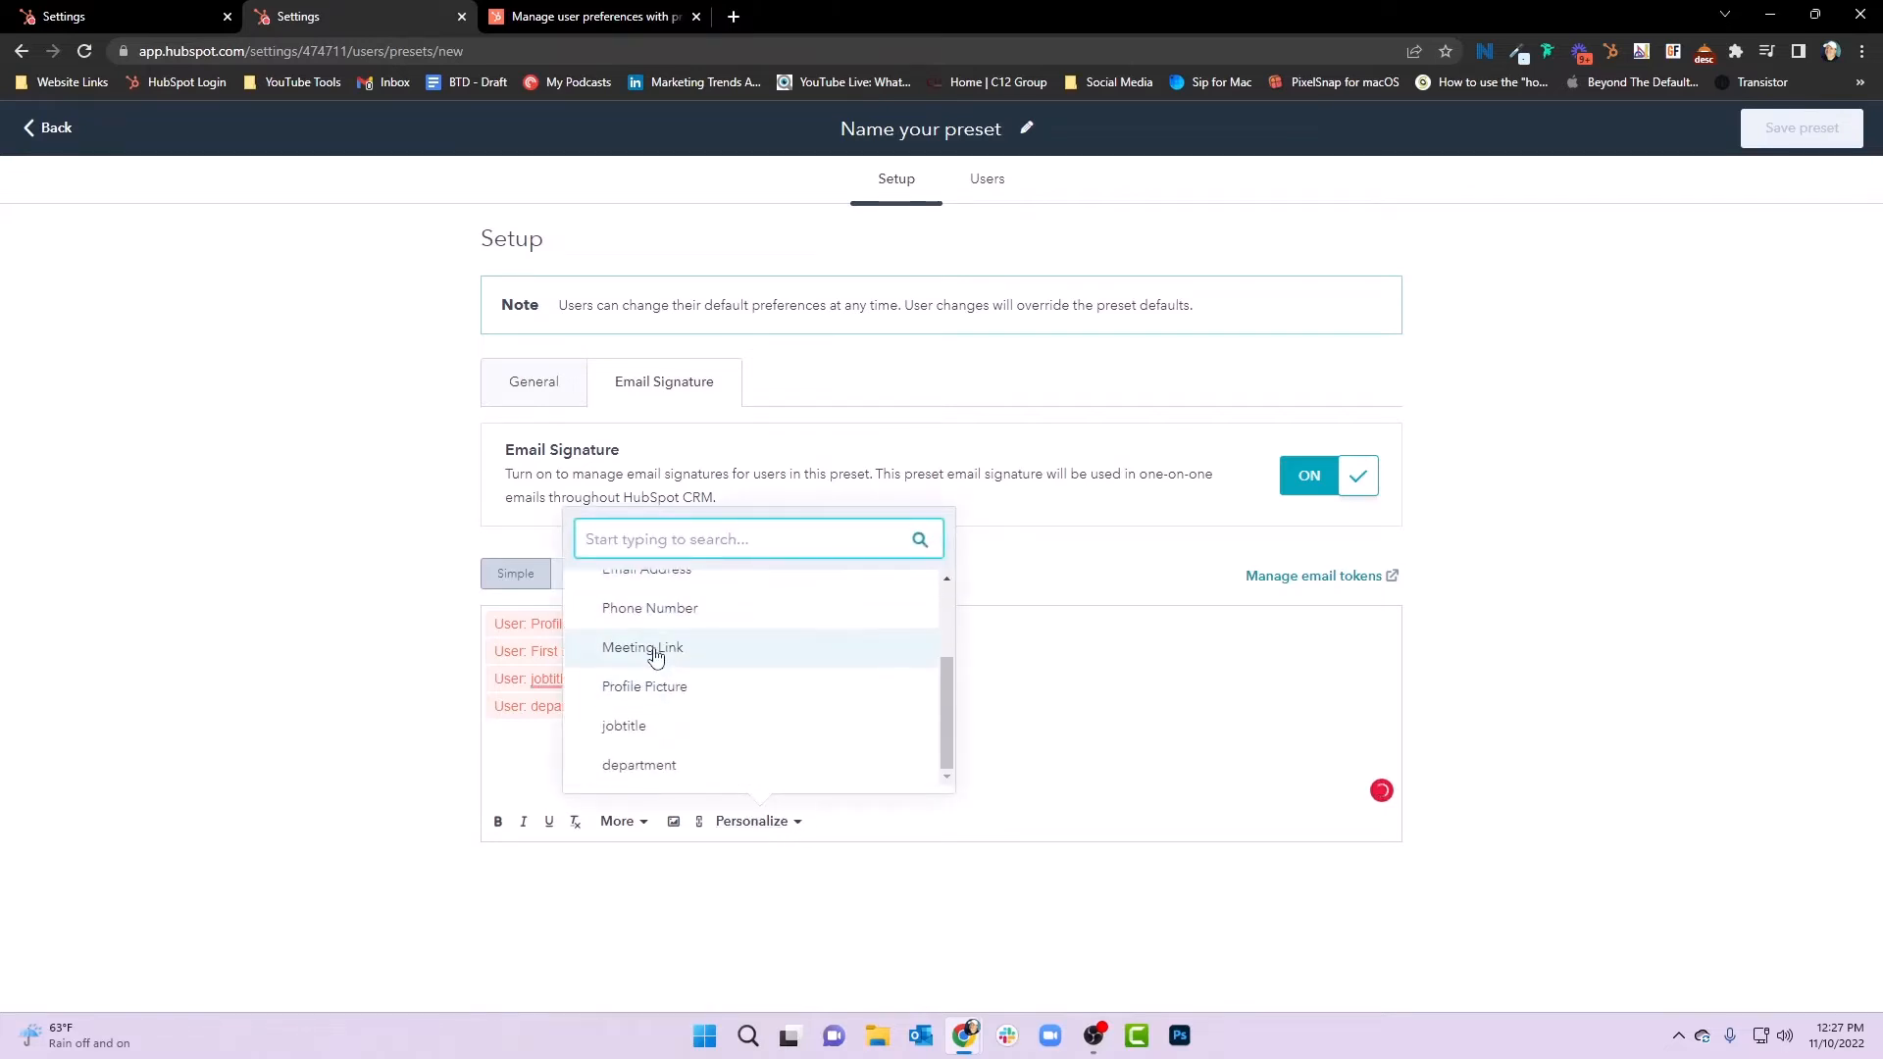
left_click(656, 648)
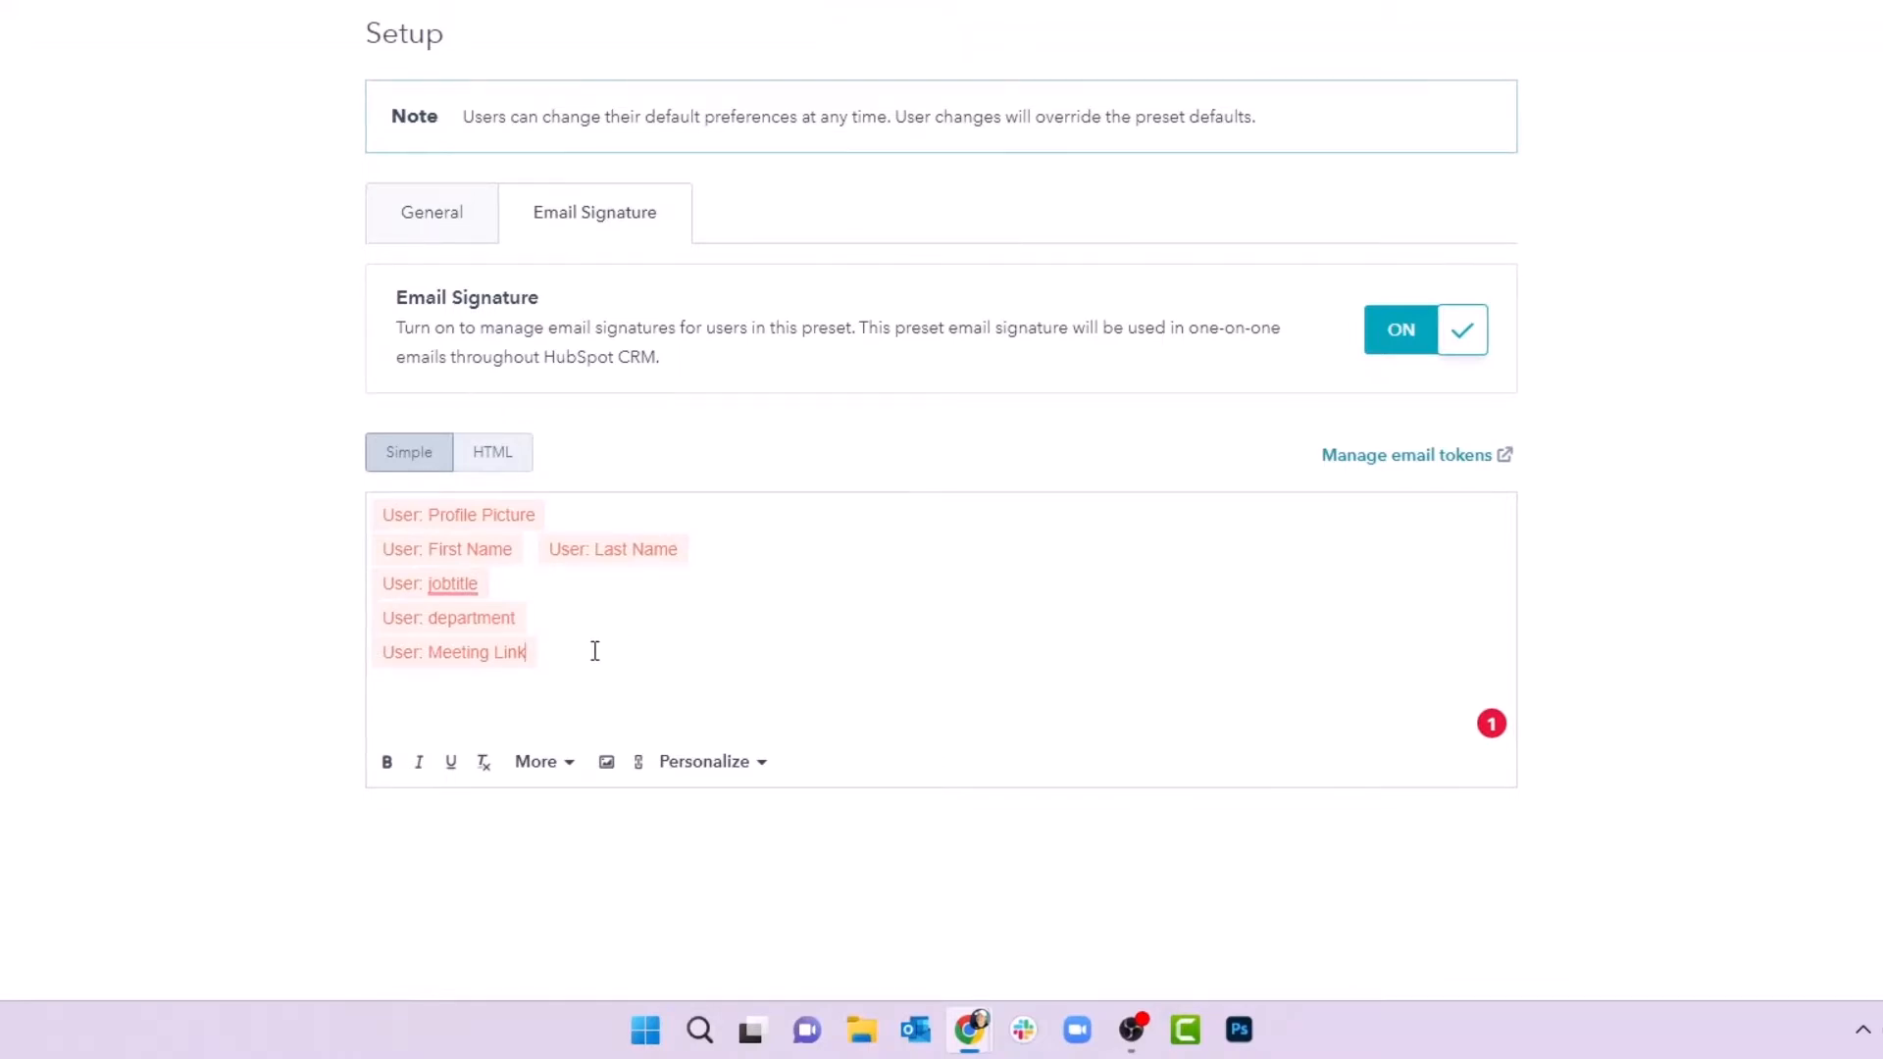
Name the preset "General Presets with Email Signature"
left_click_drag(1150, 101, 792, 128)
type("General Prese")
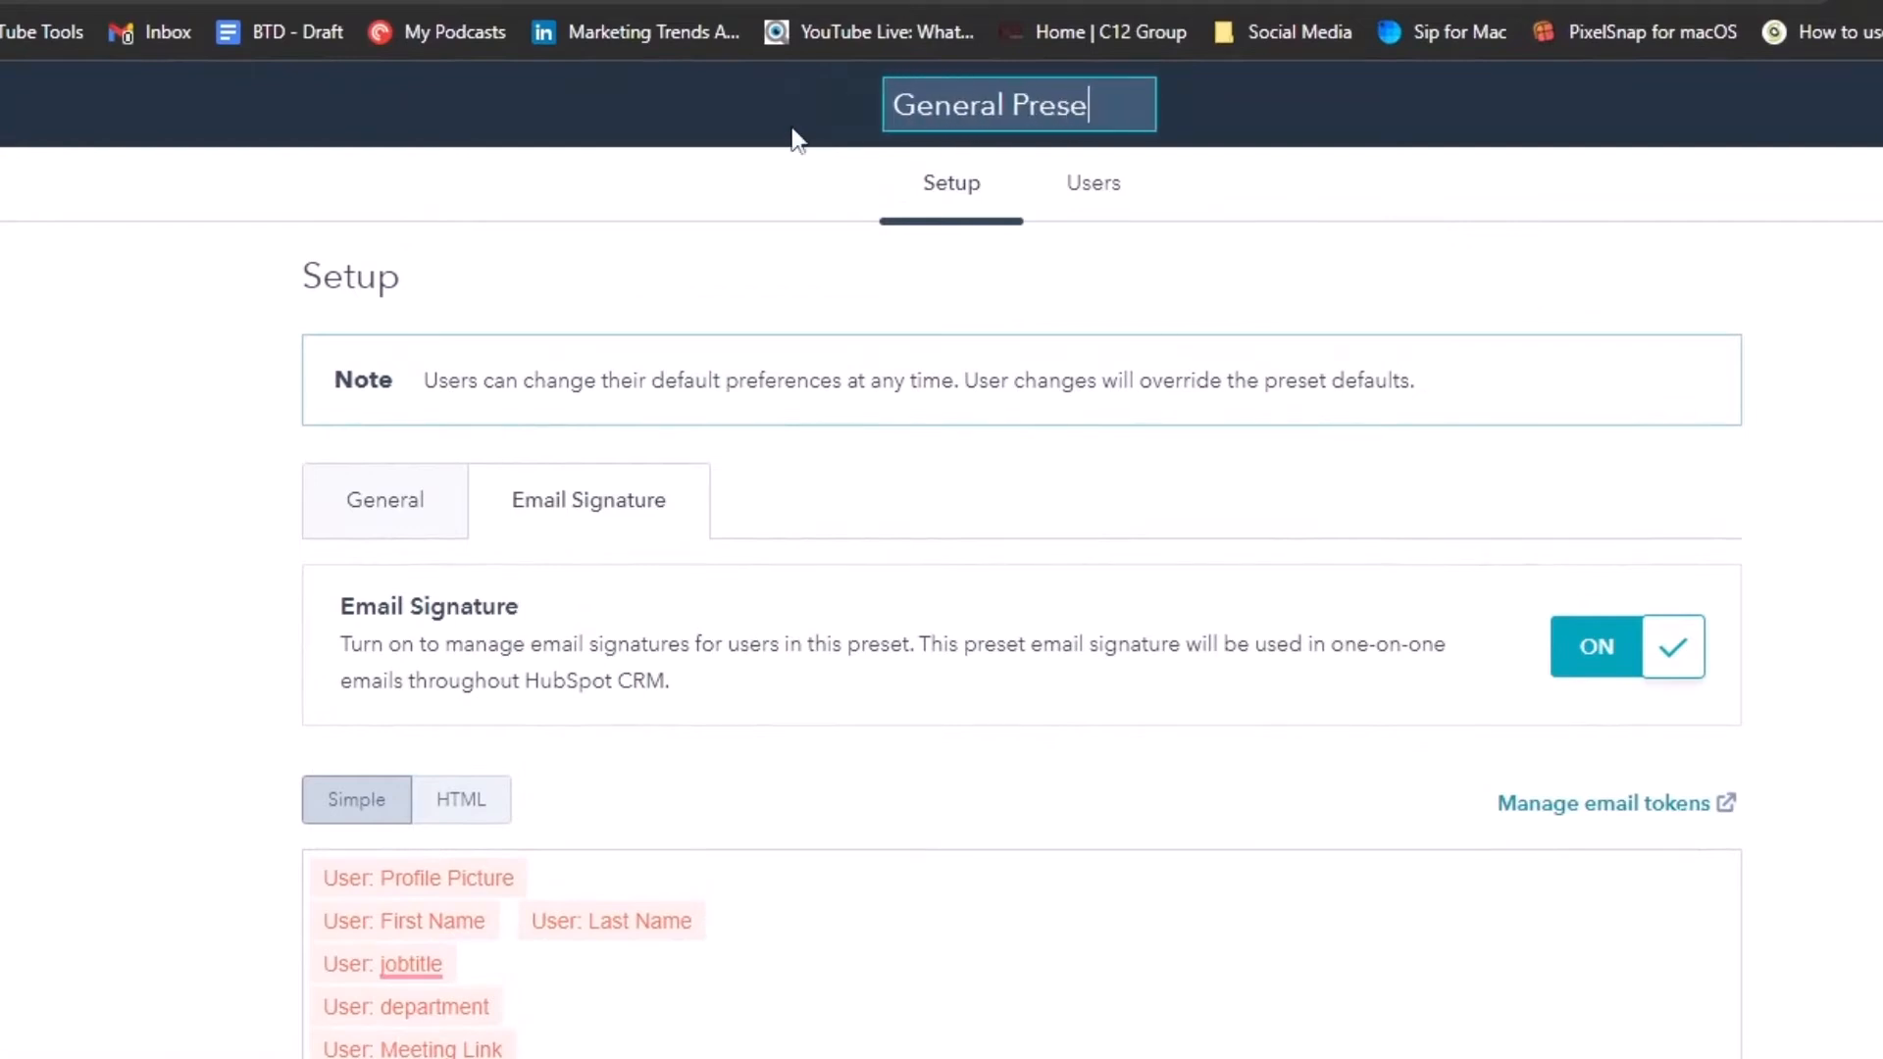
type("ts with Email Si")
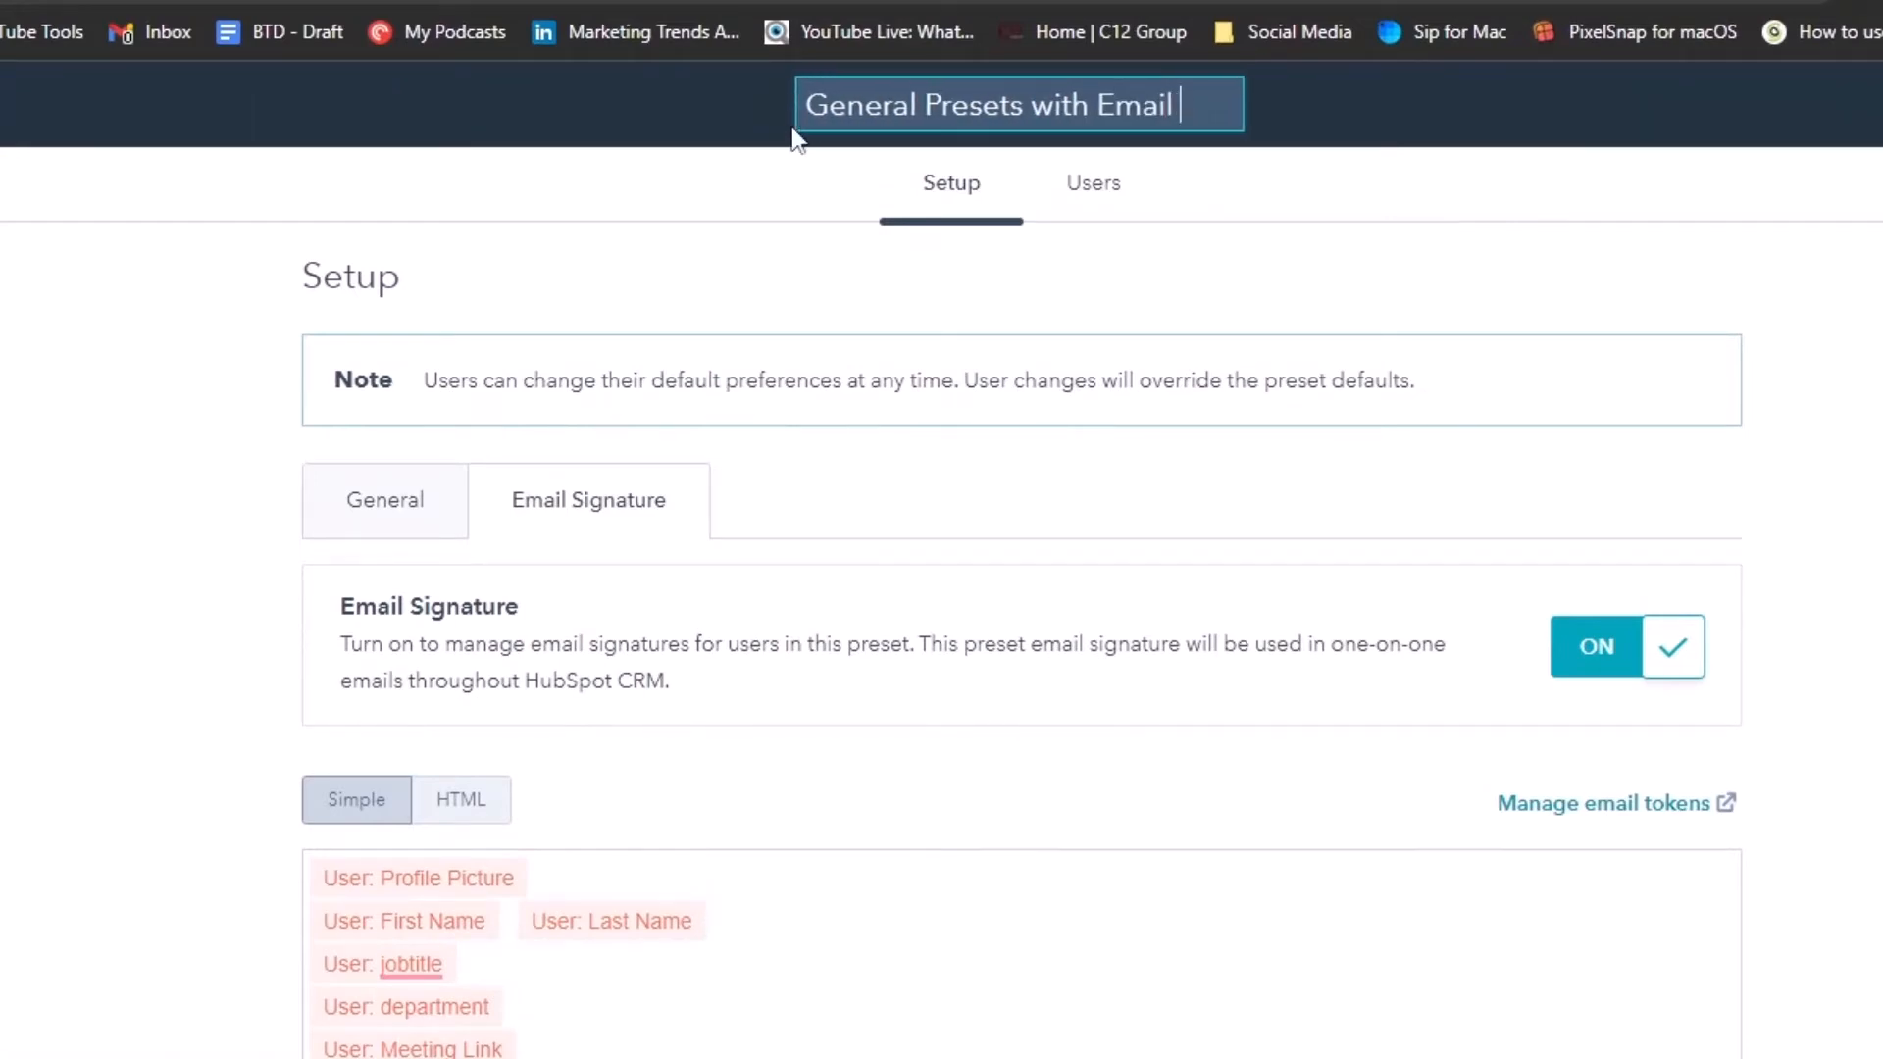
type("gnature")
key("Return")
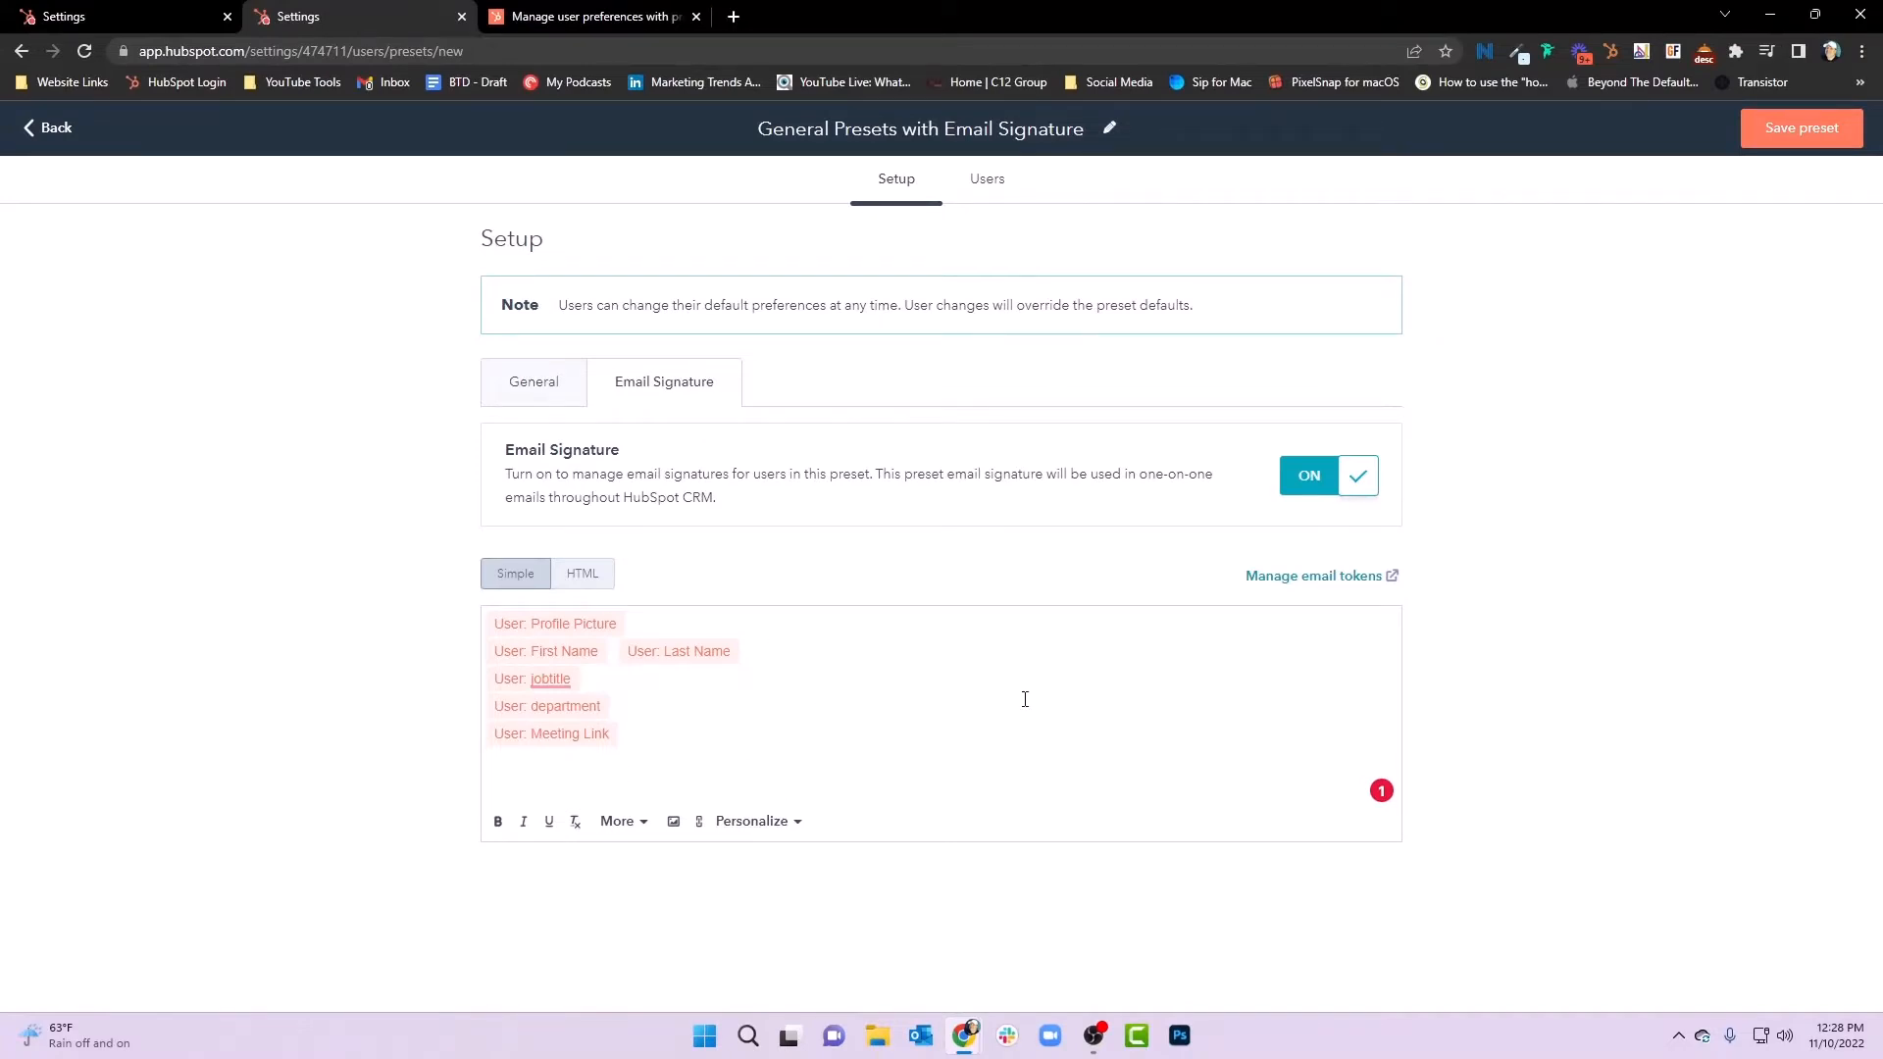
Open the preset's save review, opt out of emailing users about the updates, and check the Setup and Users sections
left_click(1802, 128)
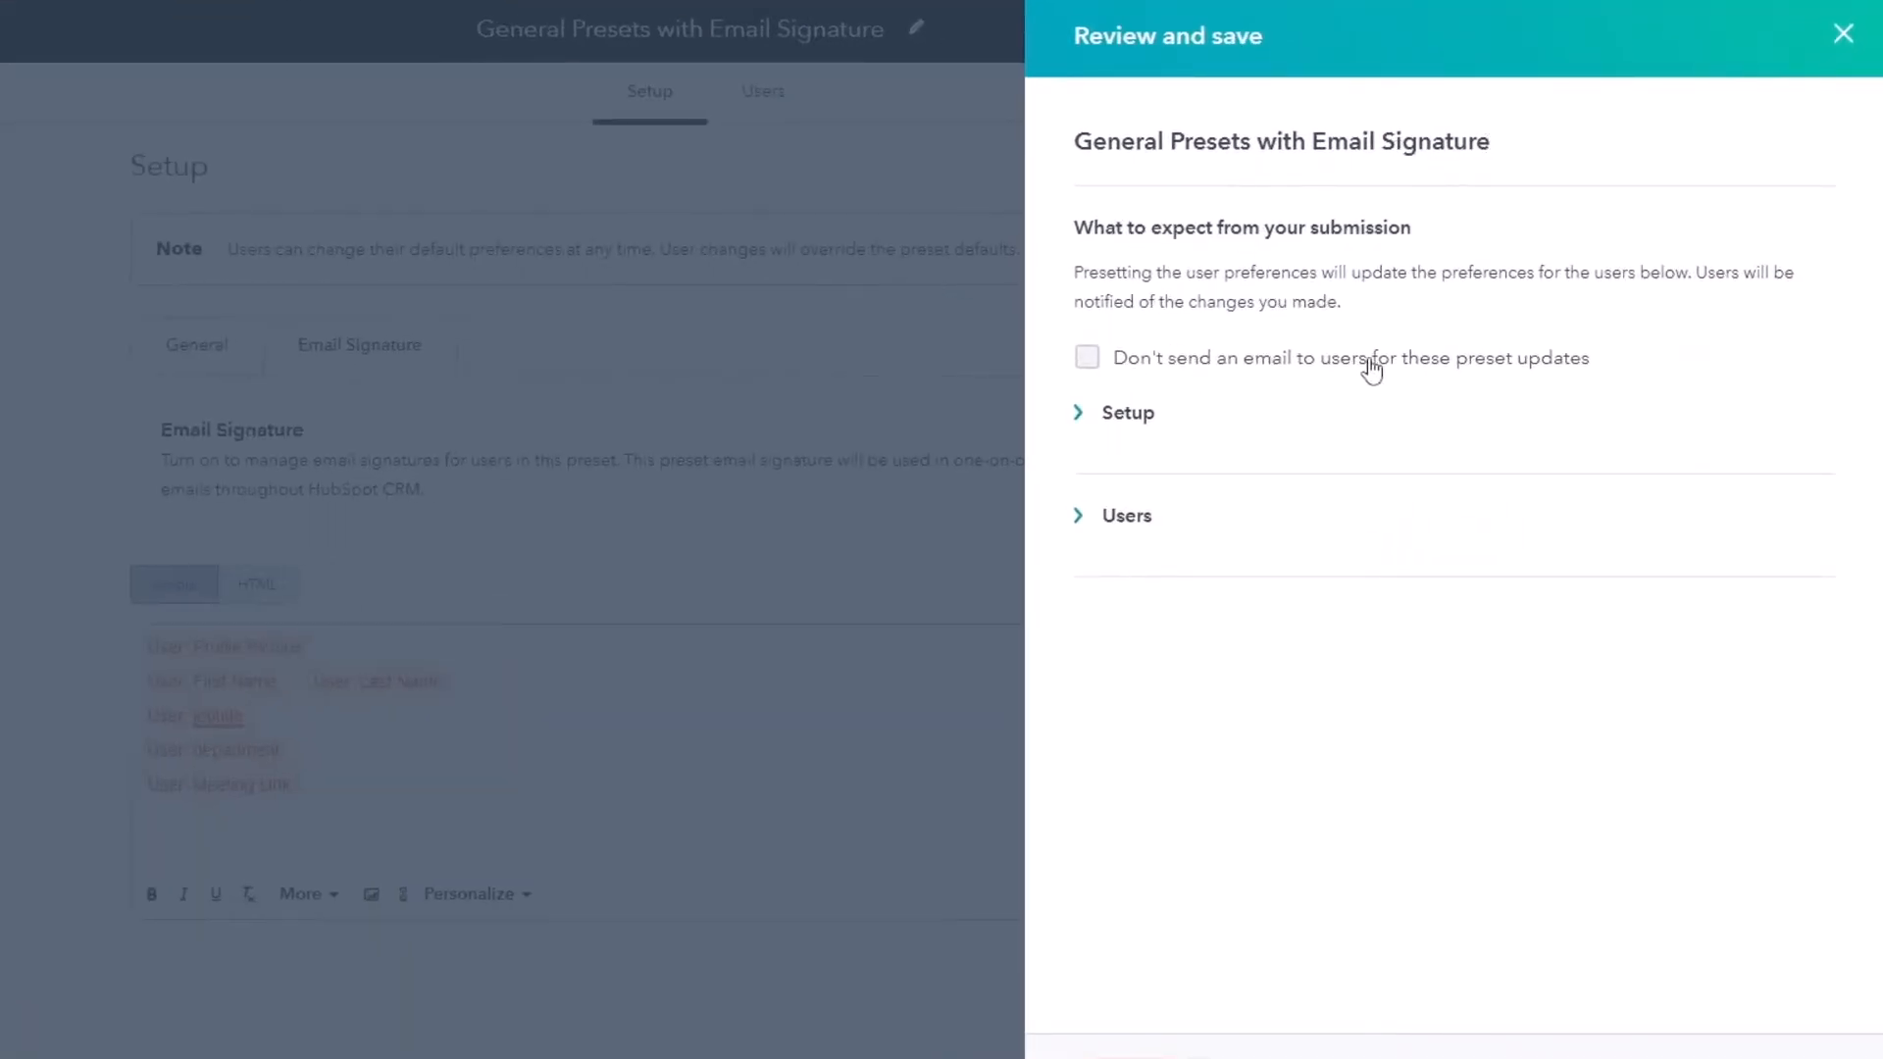
left_click(1087, 361)
left_click(1102, 420)
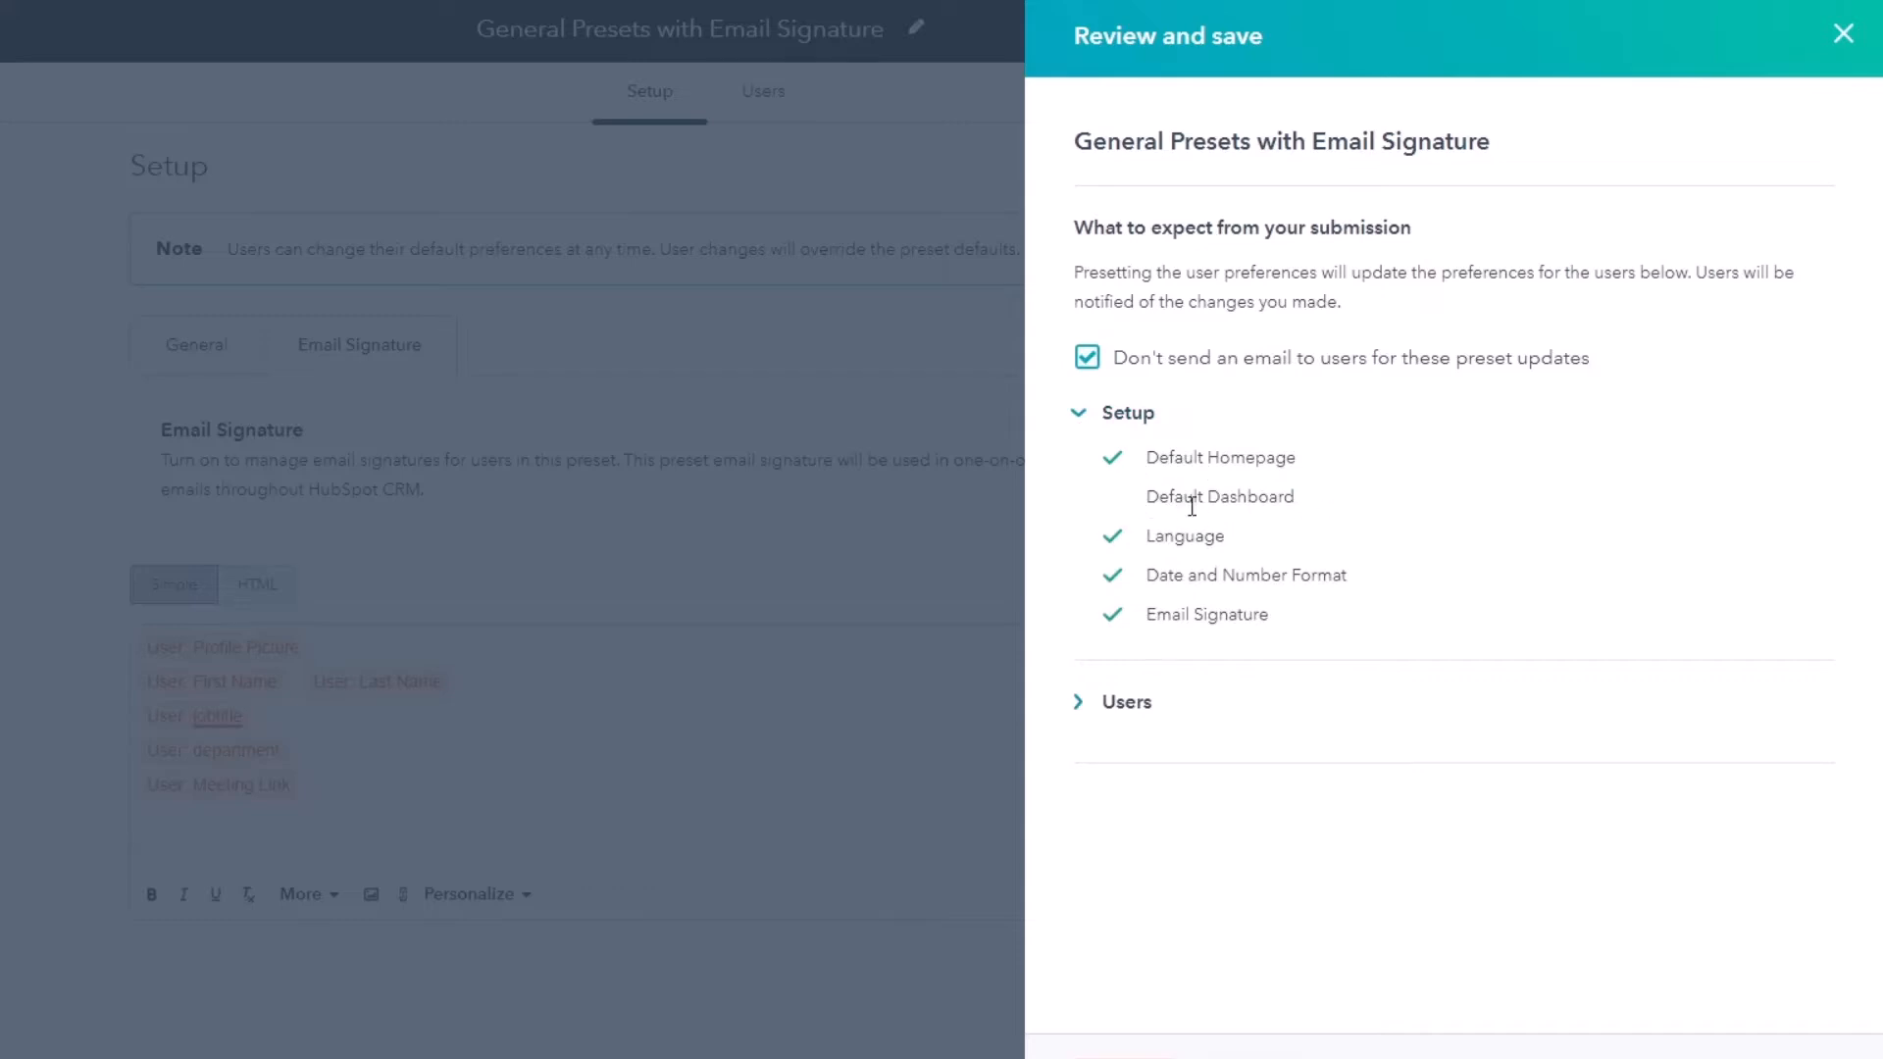
left_click(1079, 705)
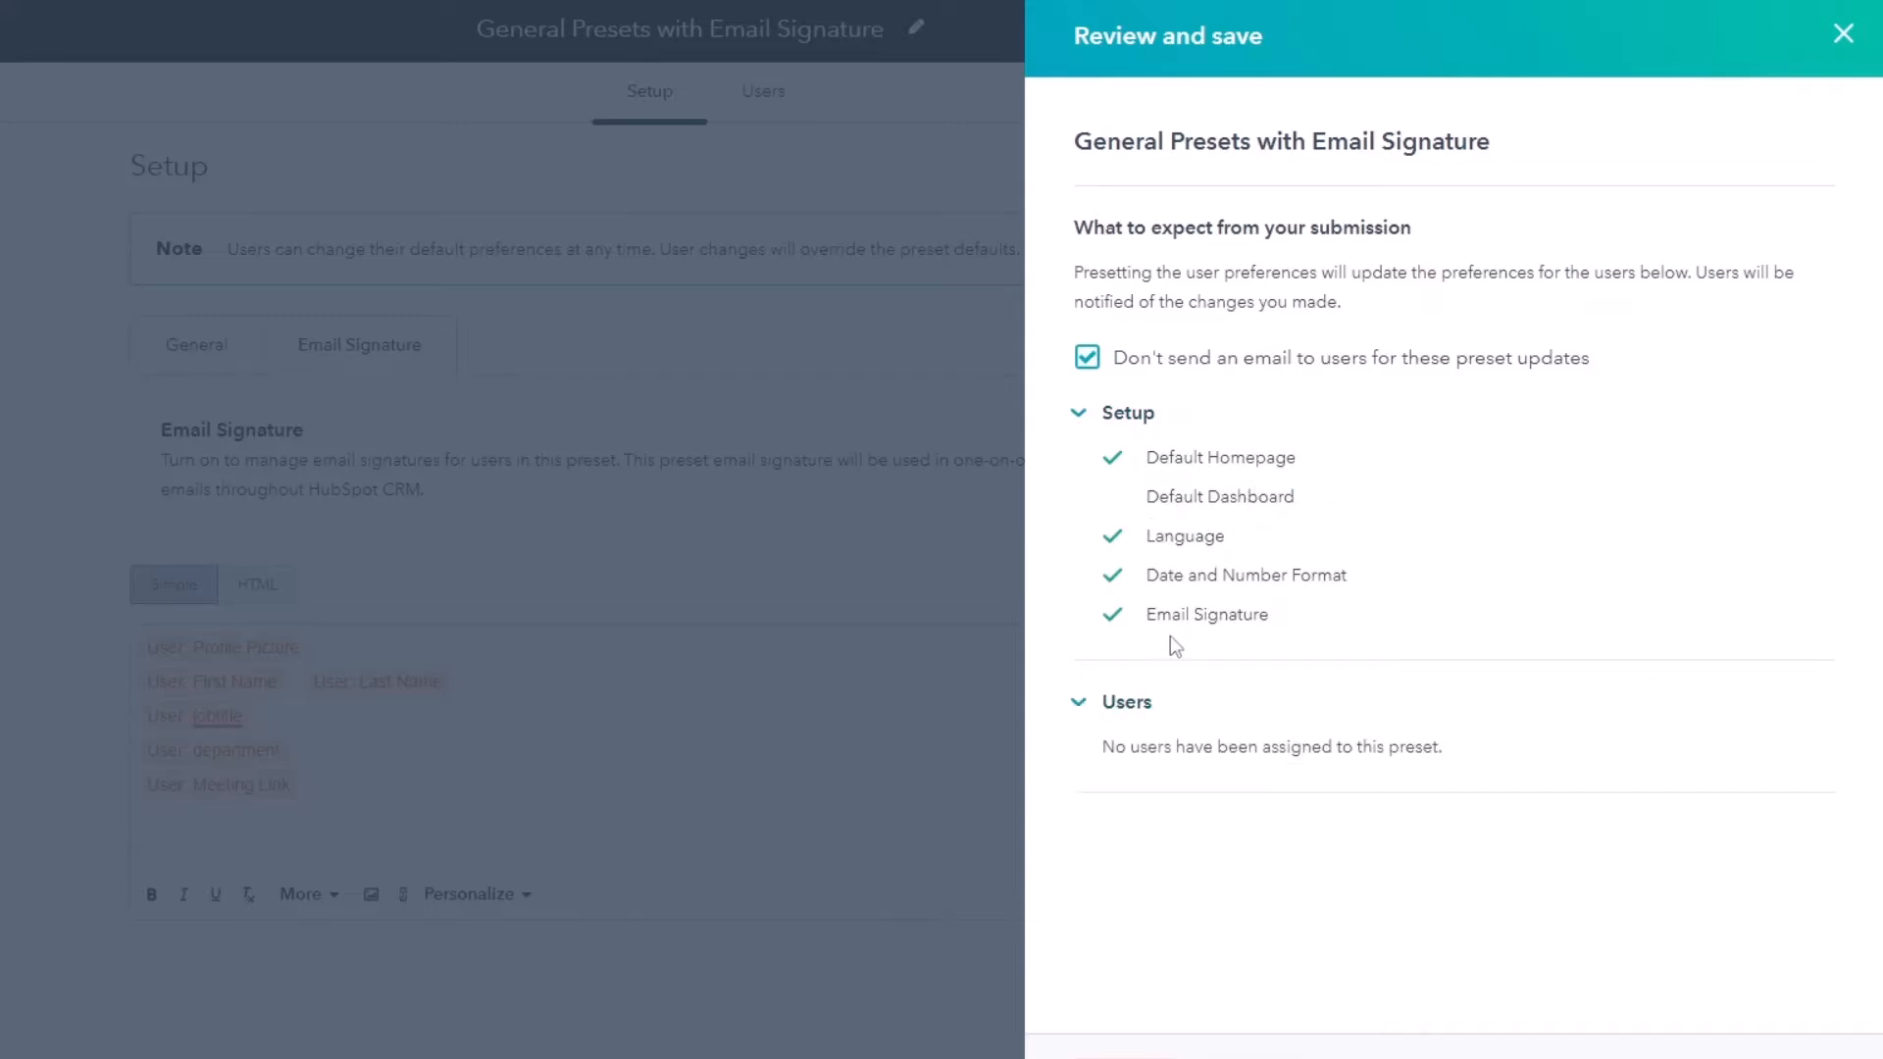
left_click(1079, 704)
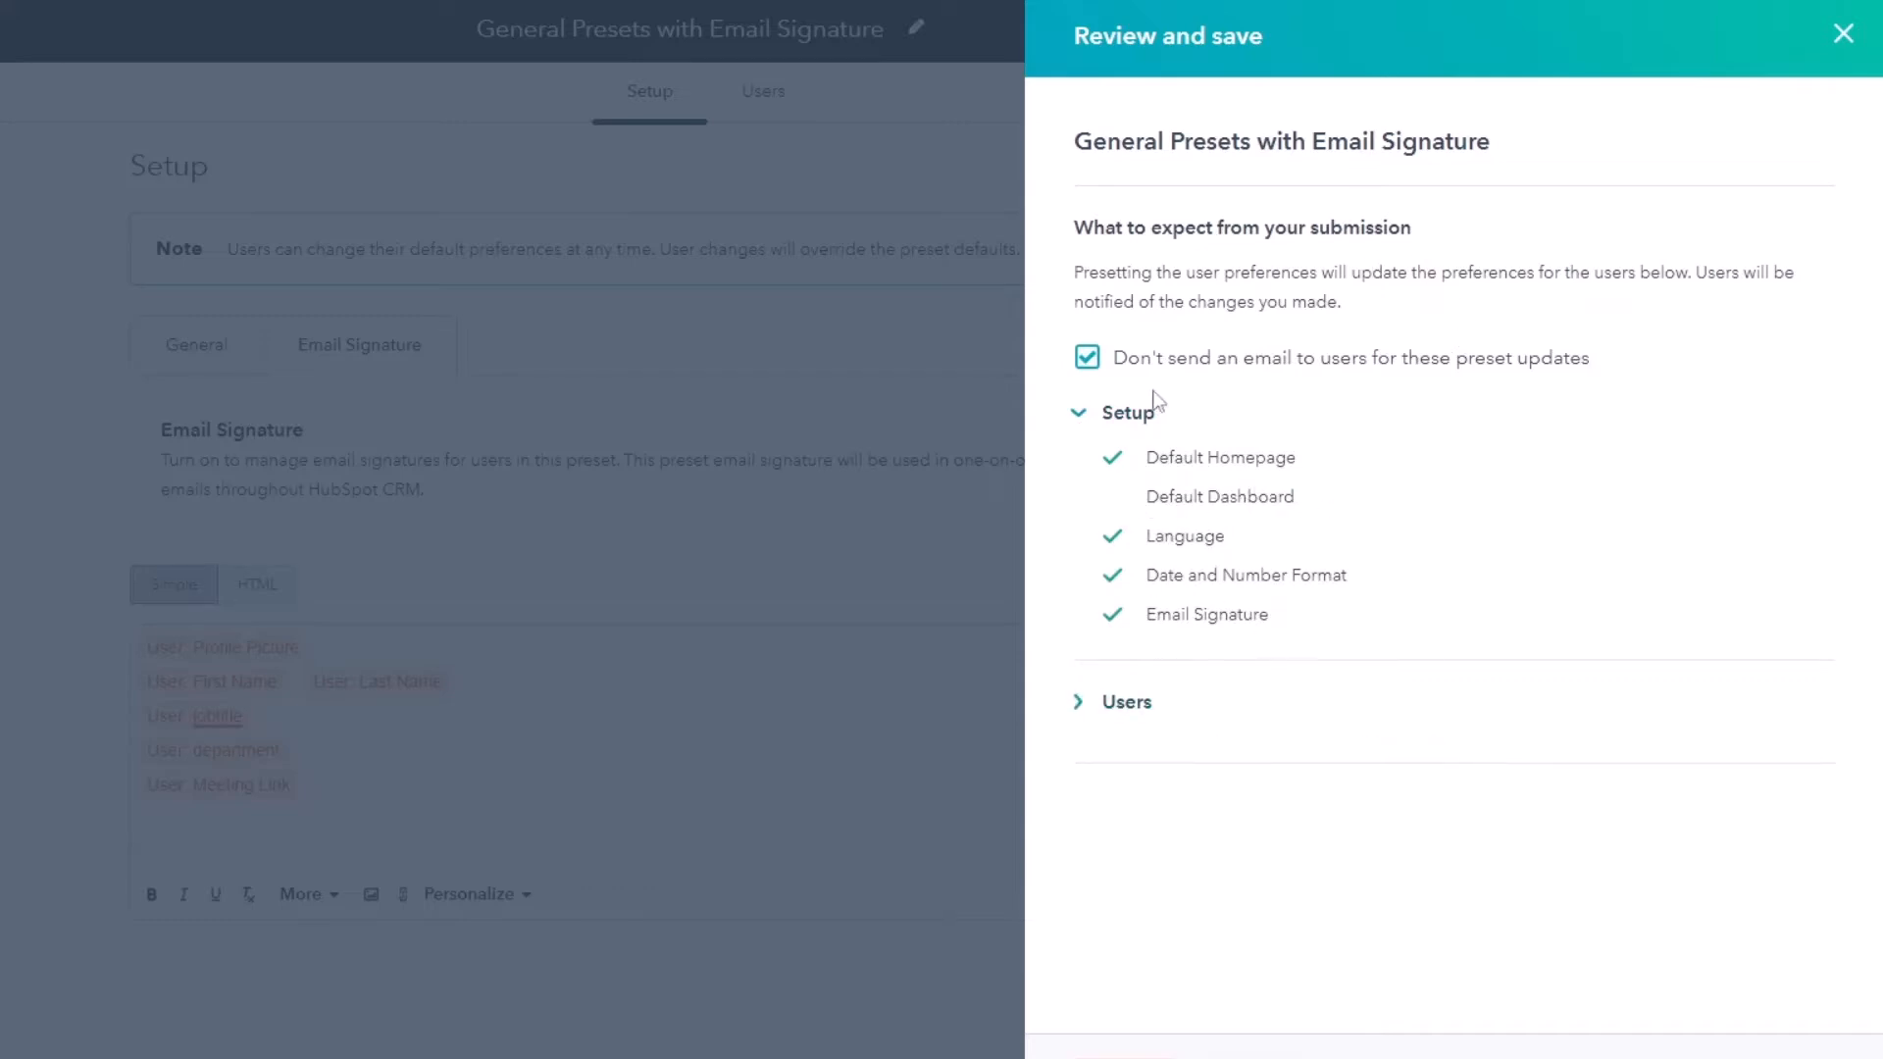
left_click(1080, 412)
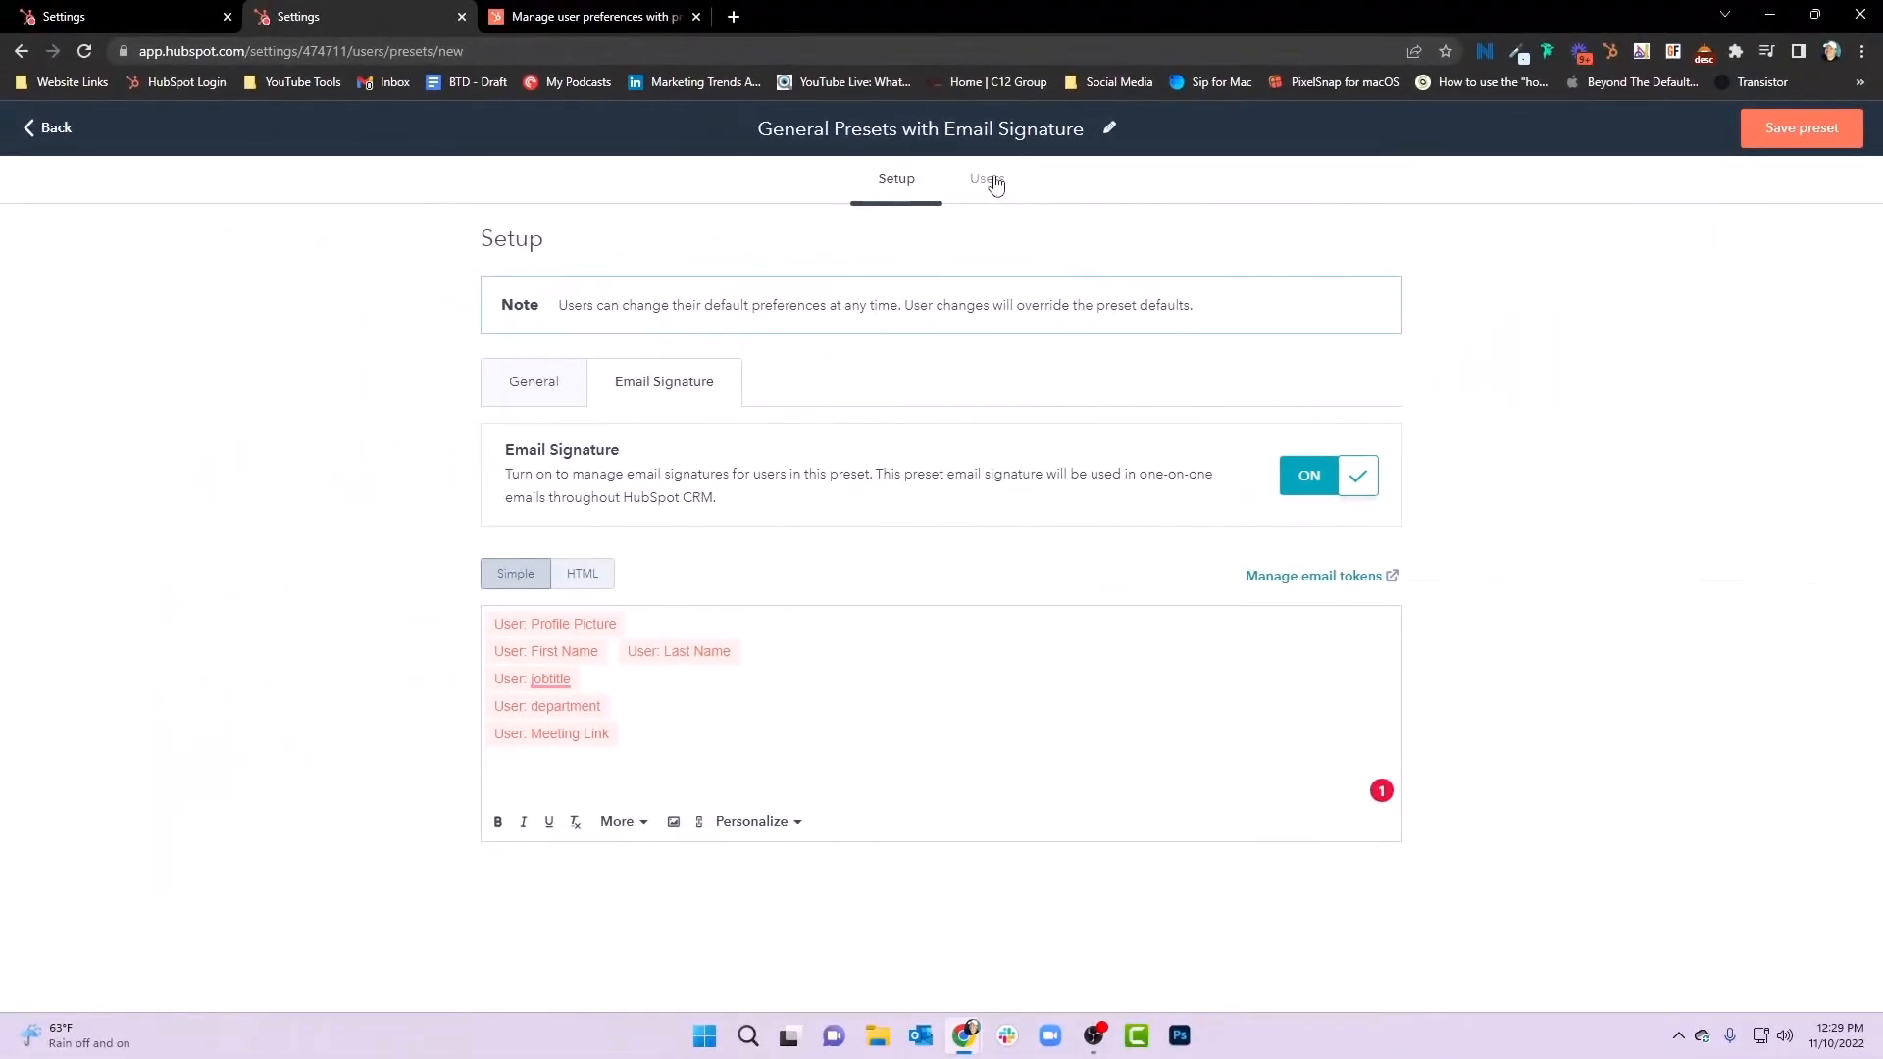
Add the account's own user to the preset, check the Users section of the review, and save the preset
left_click(994, 185)
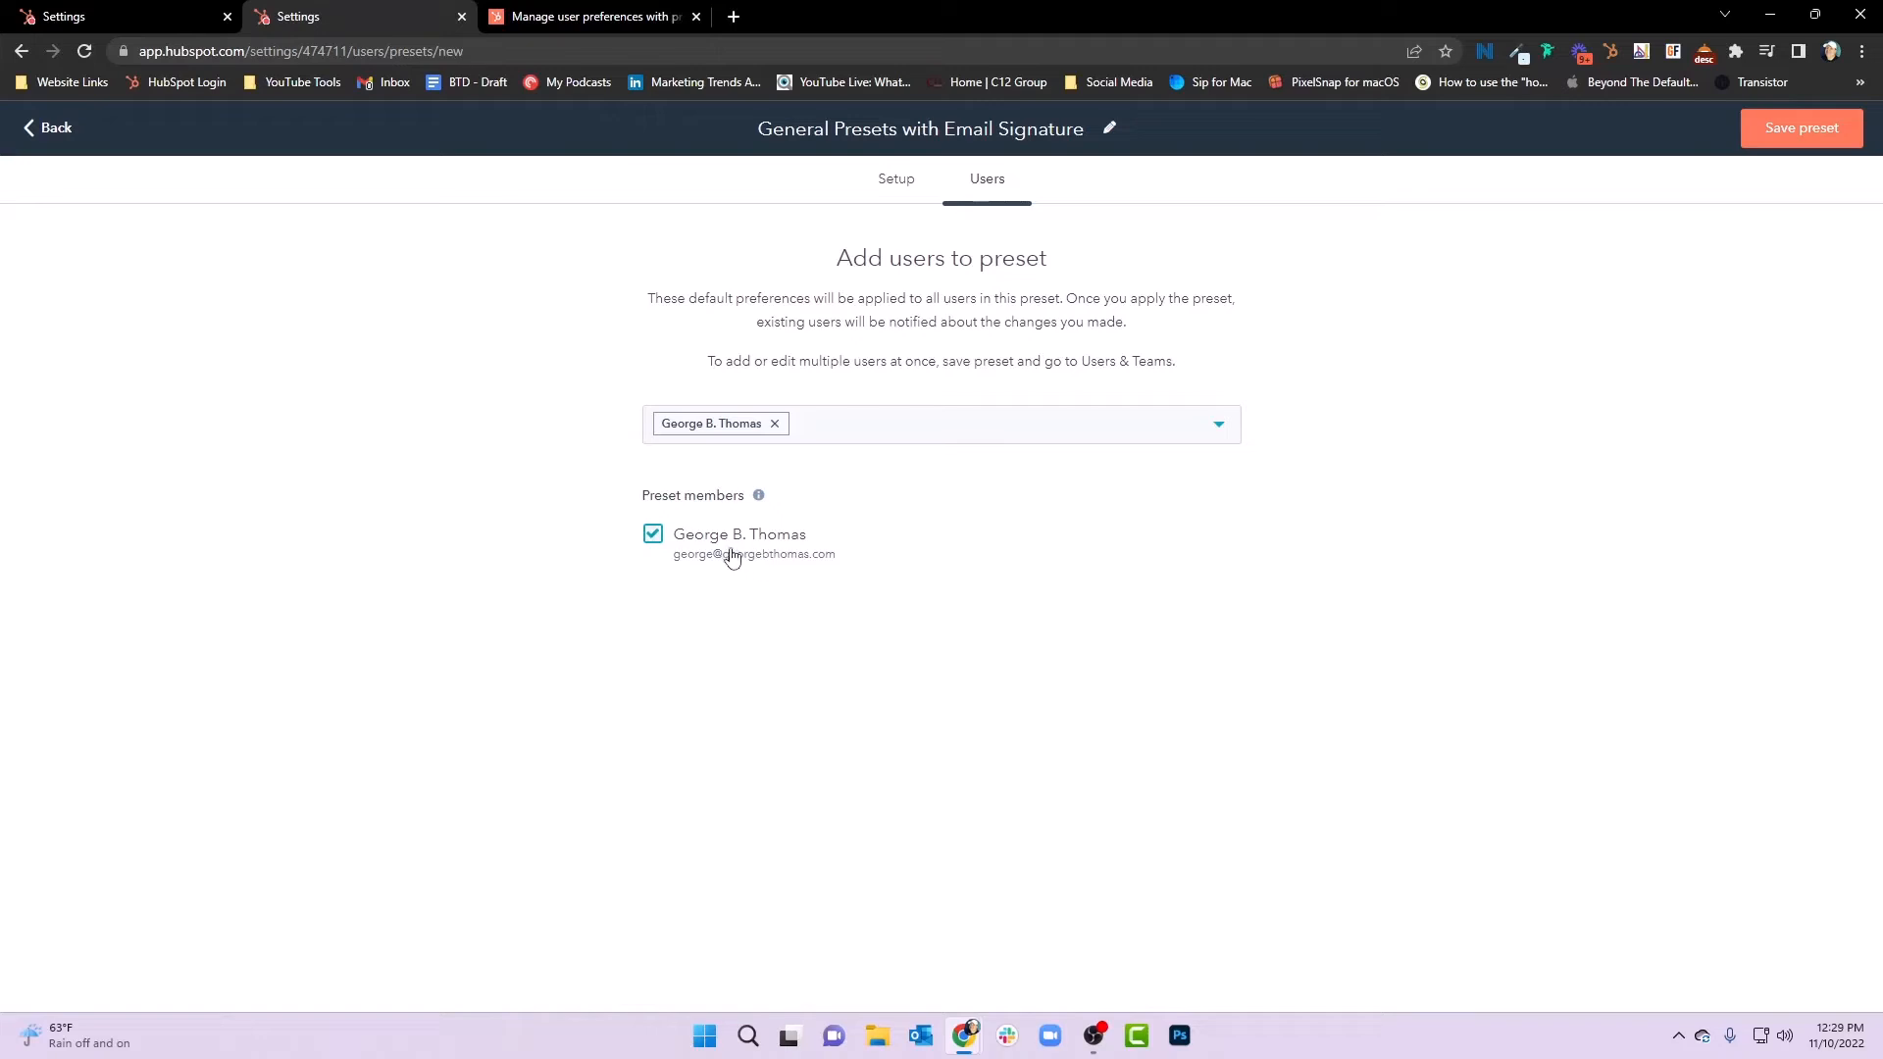
left_click(1812, 143)
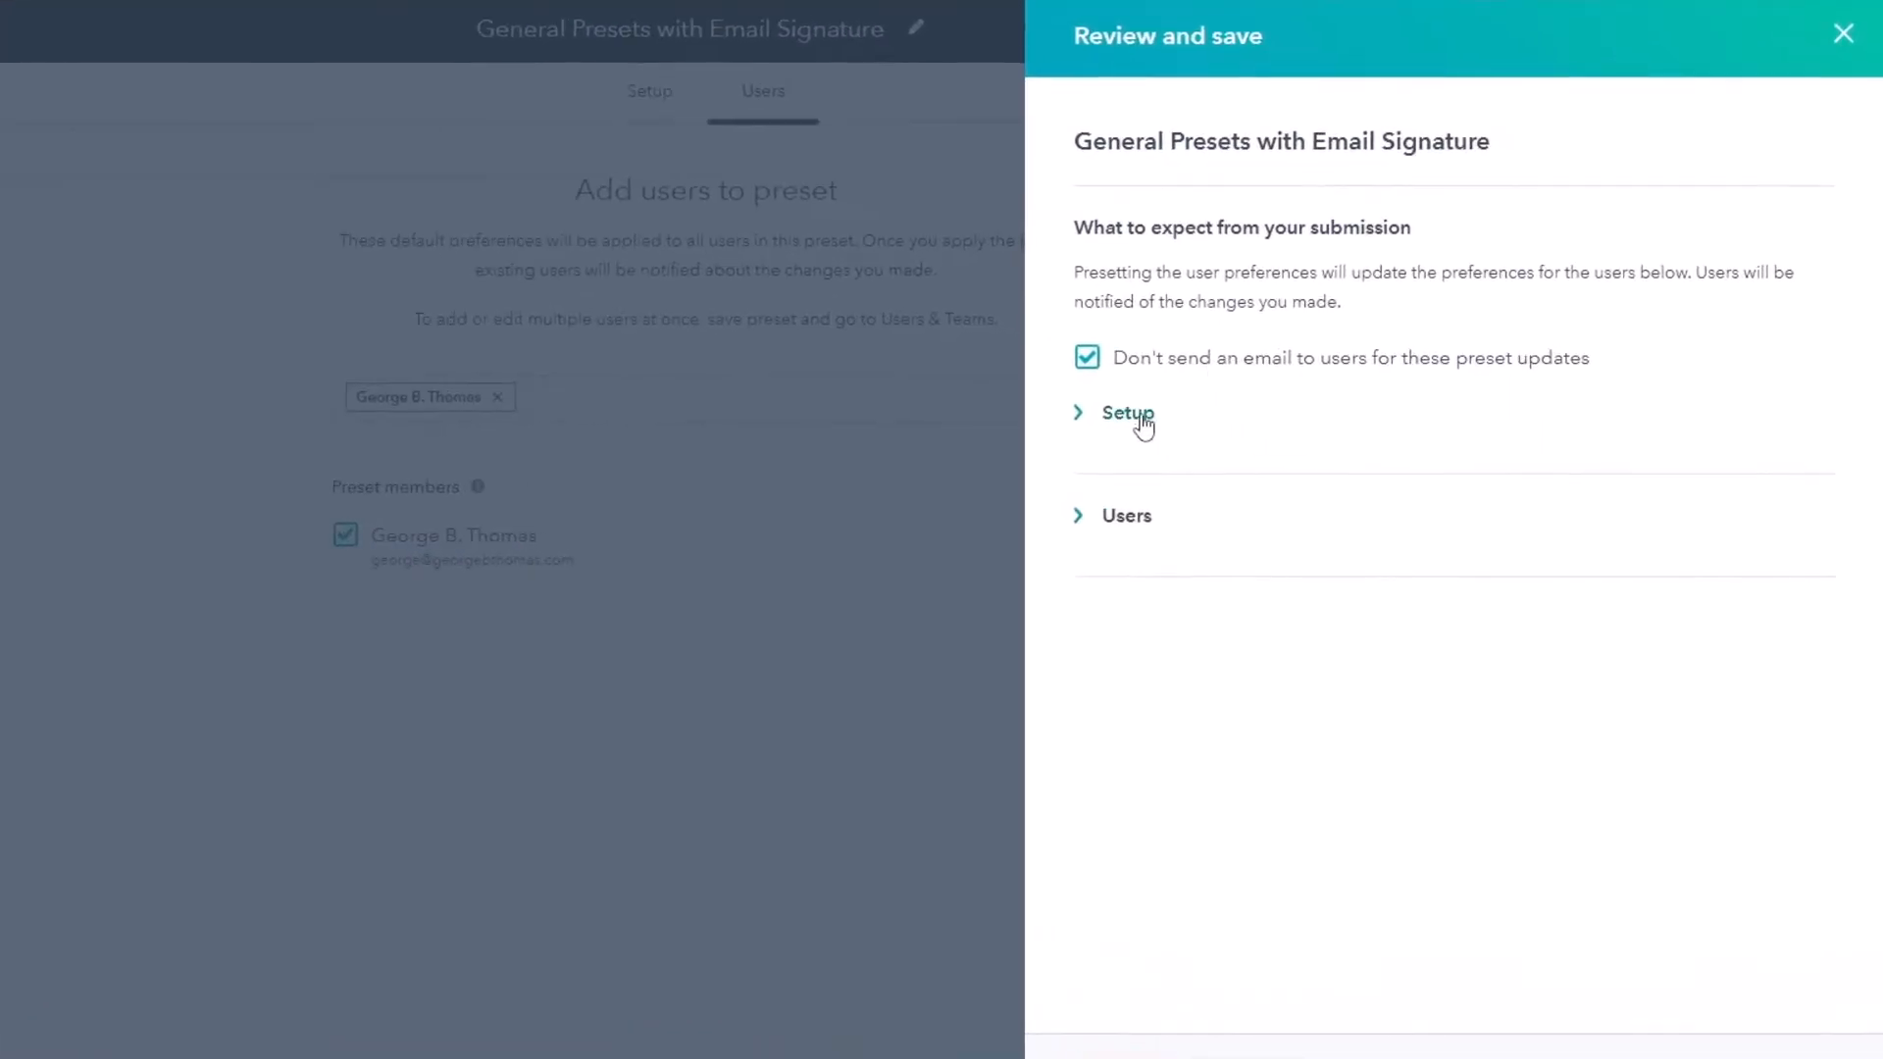
left_click(1082, 530)
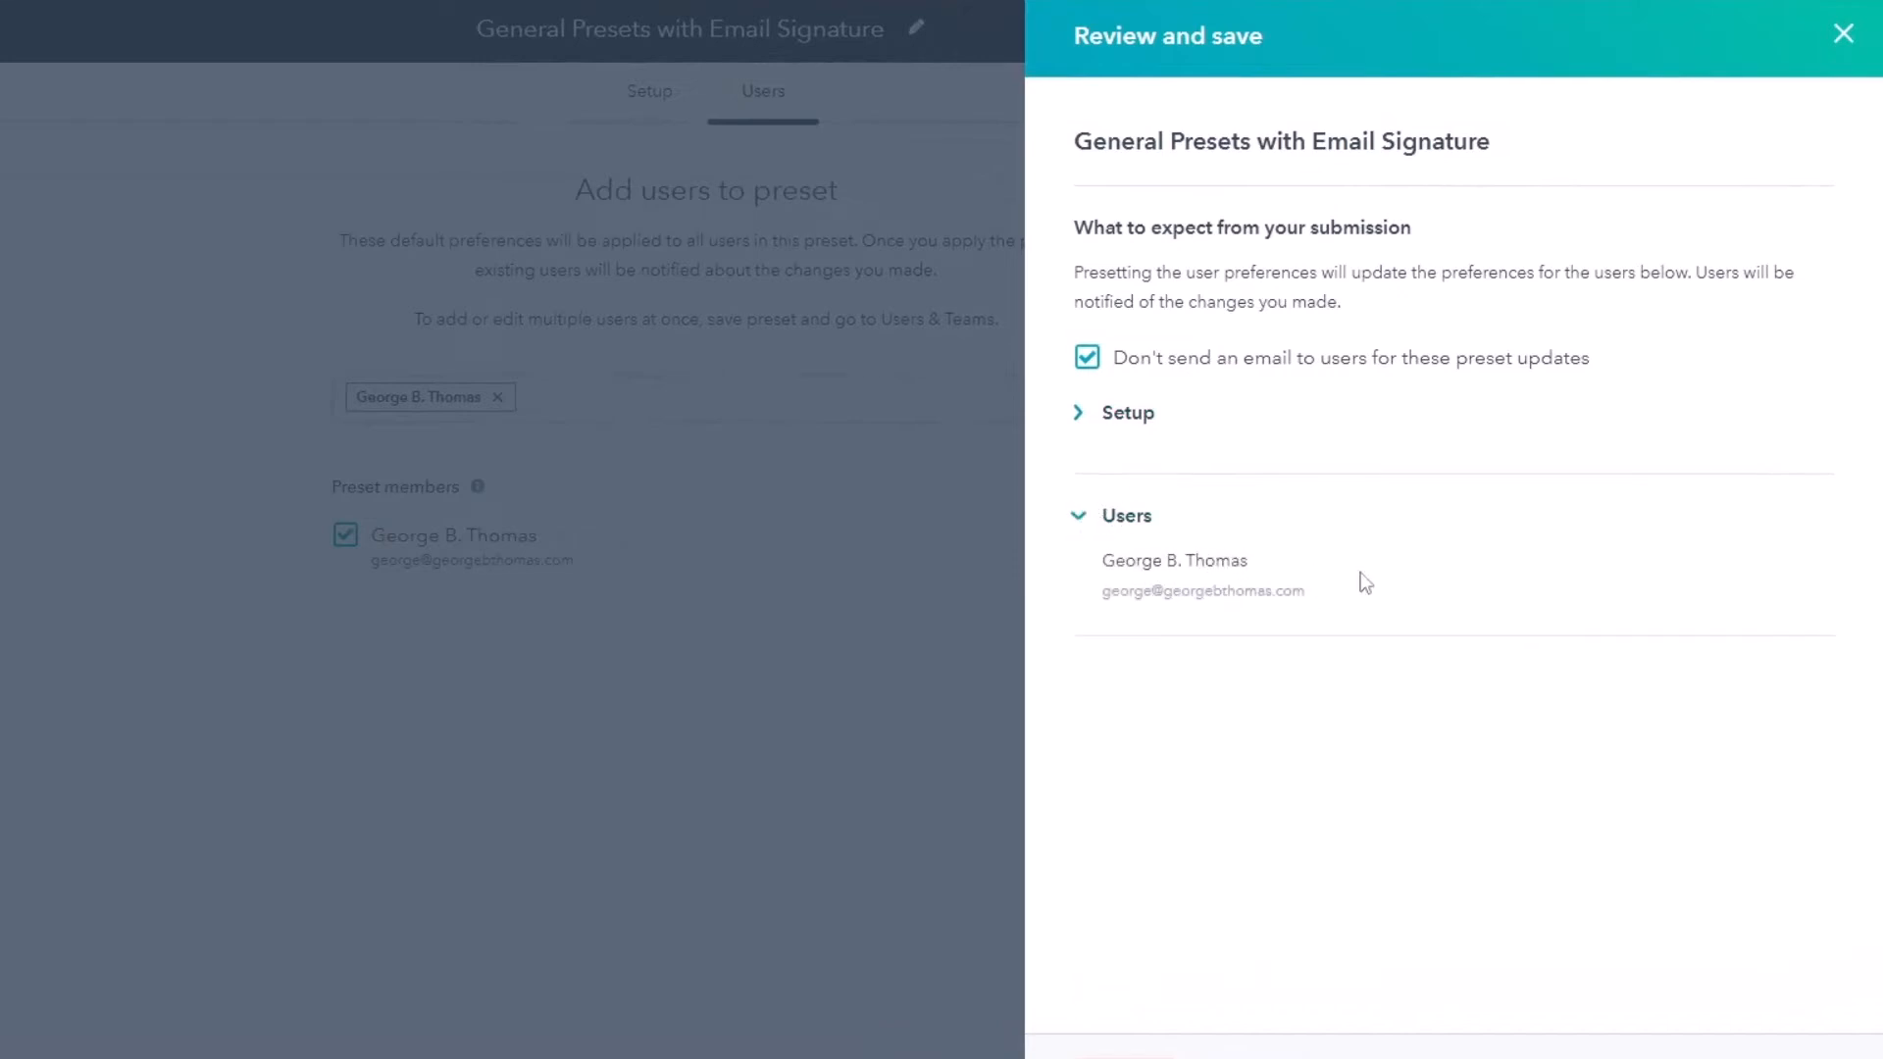
left_click(1190, 1030)
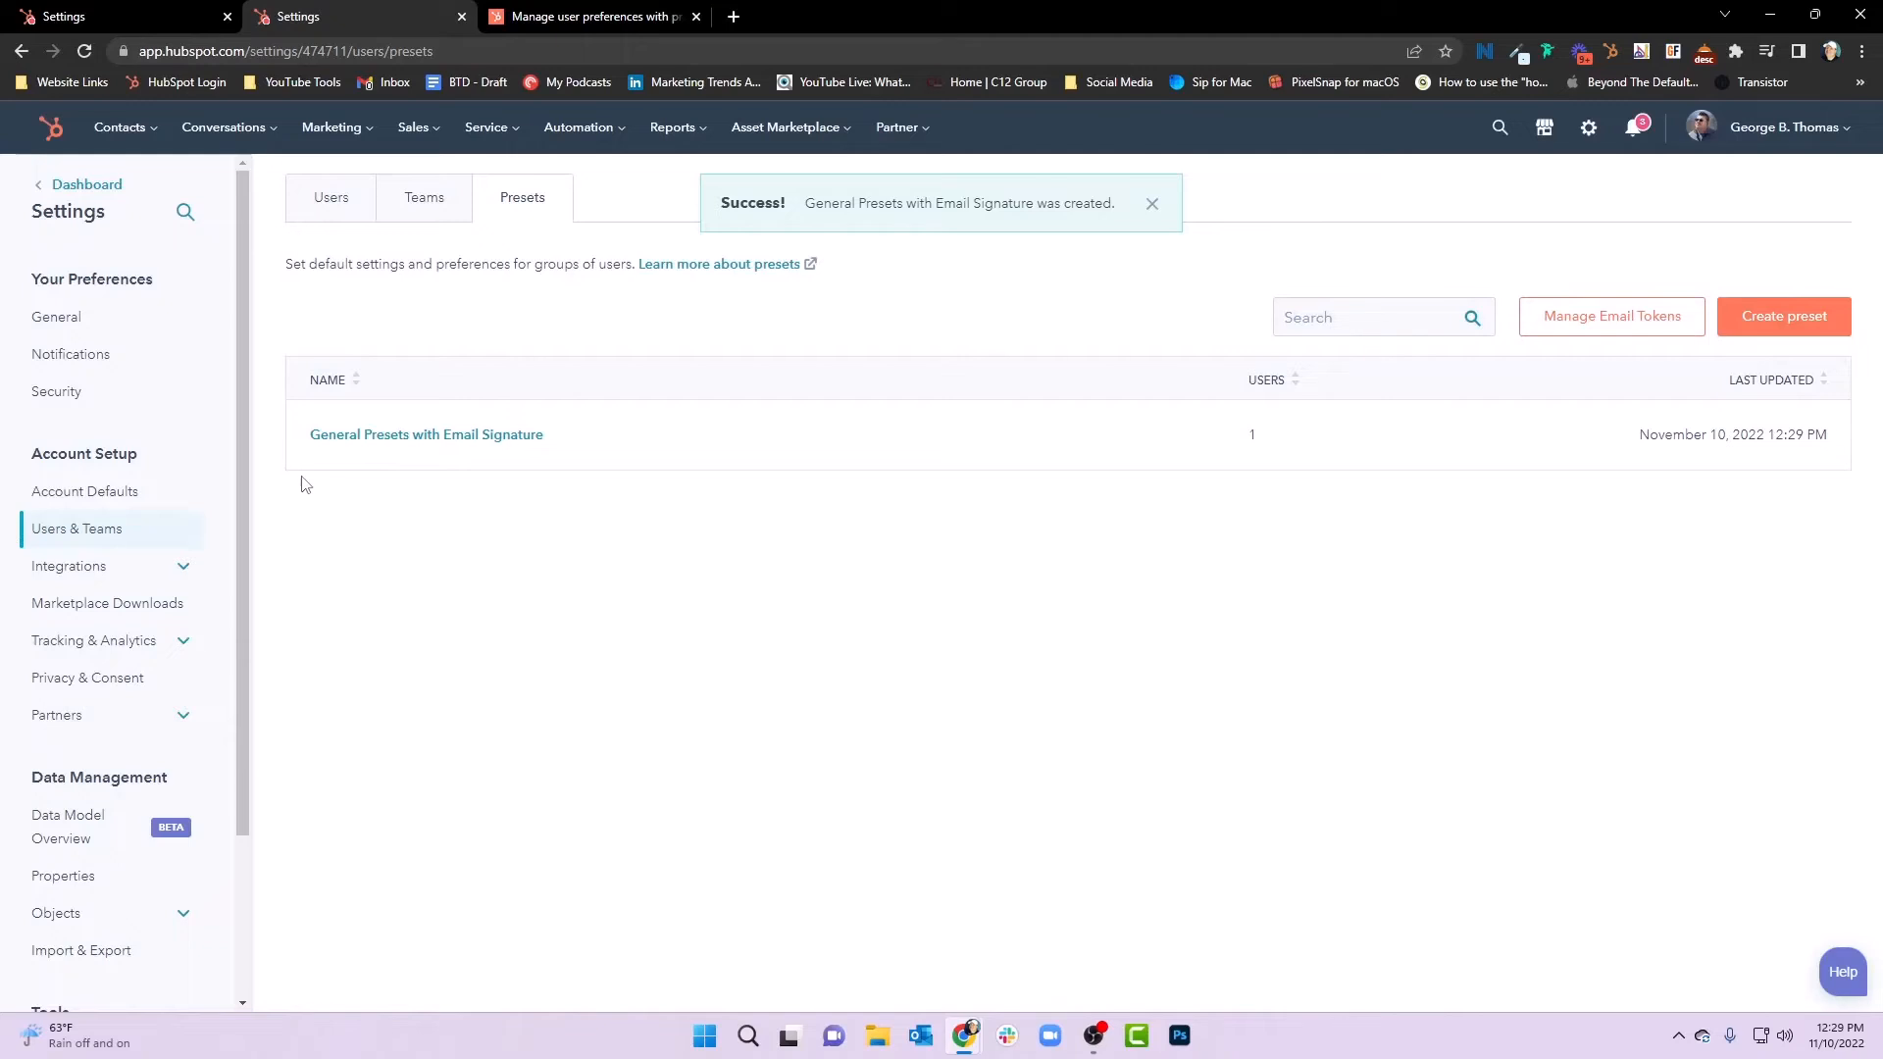
Open General Presets with Email Signature for editing and set its default dashboard to Web Analytics
left_click(1182, 443)
left_click(1153, 483)
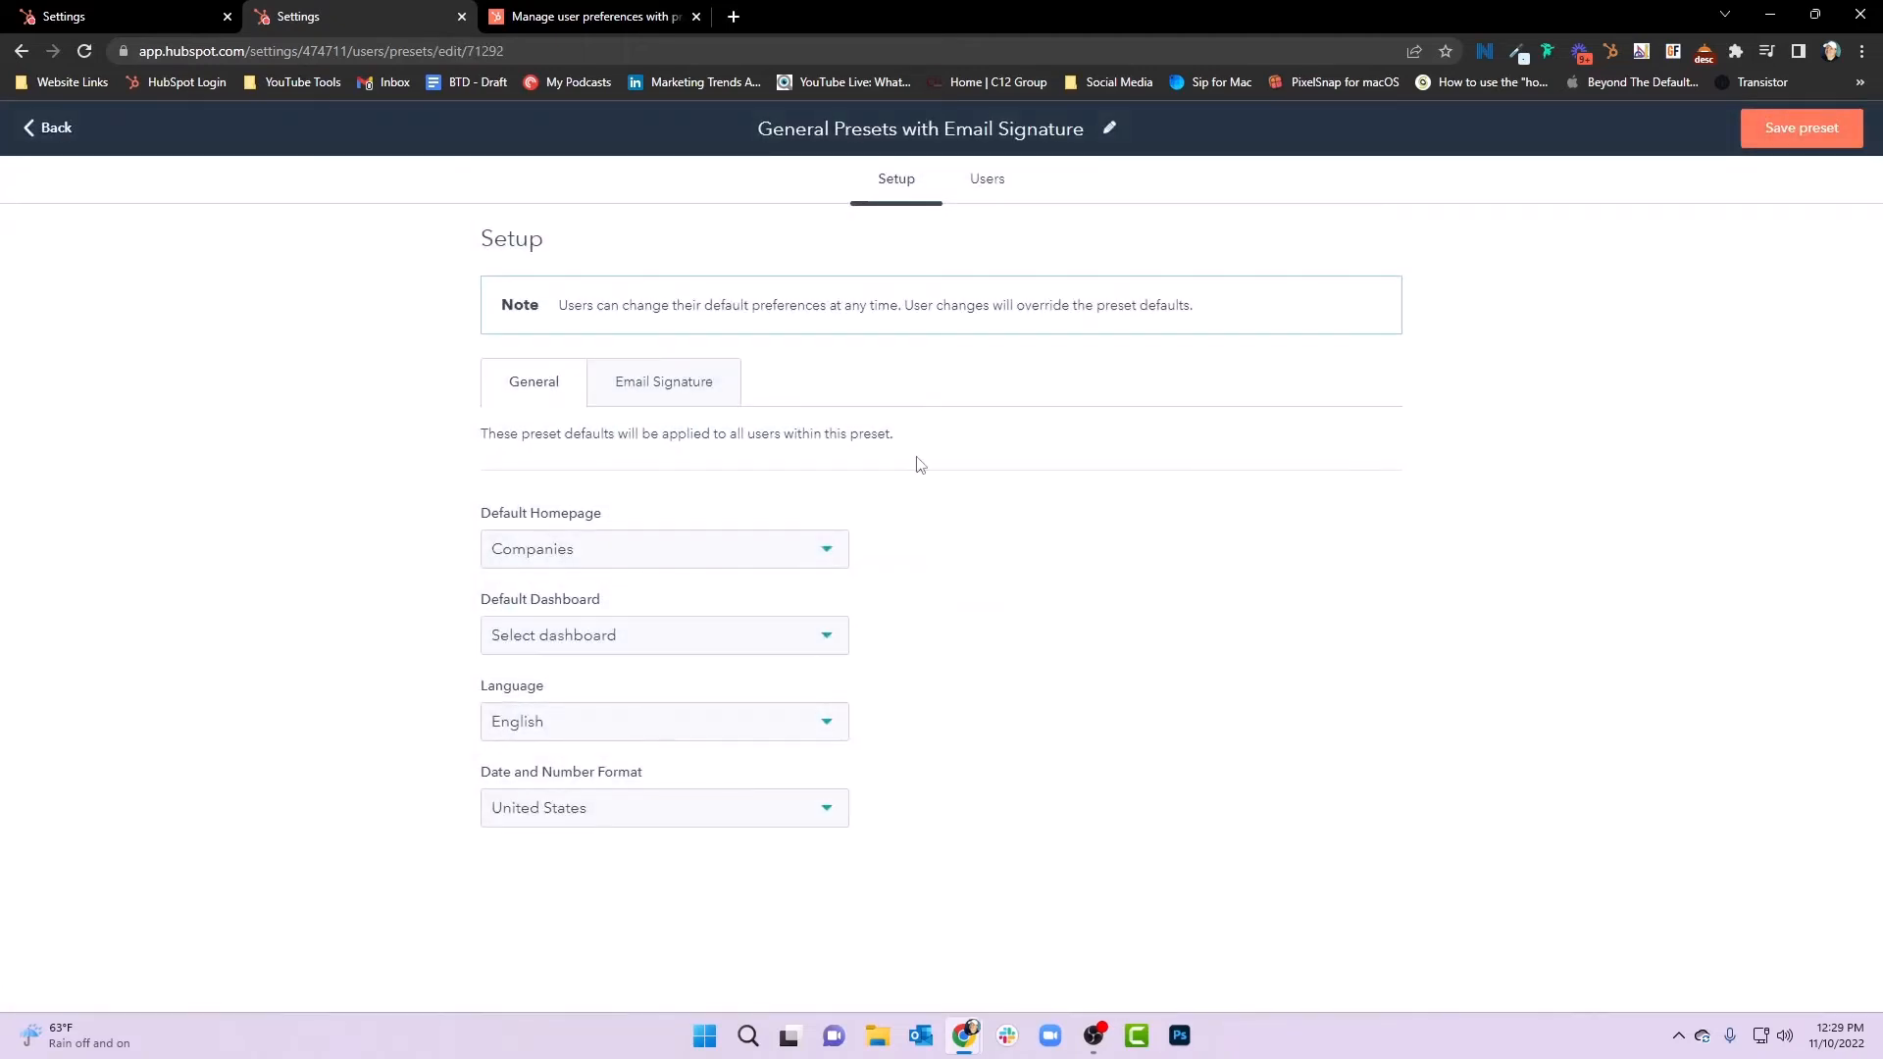
left_click(655, 638)
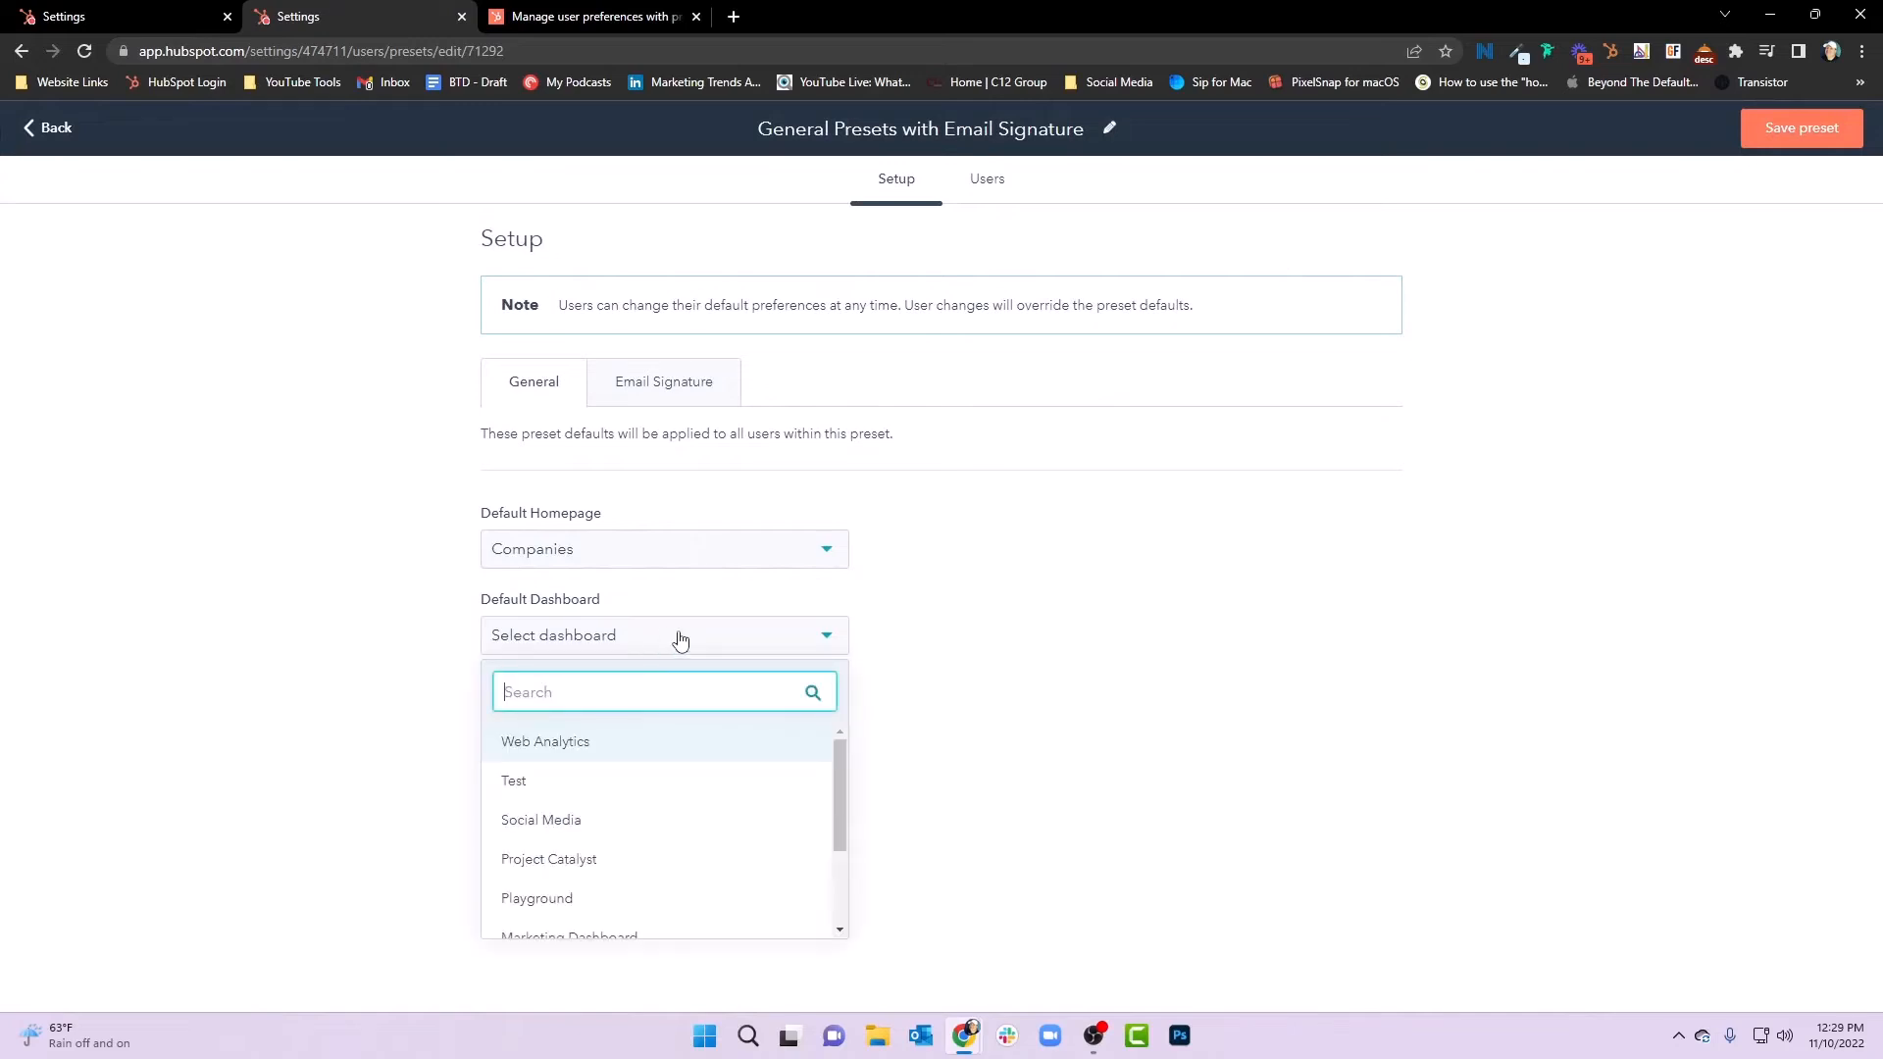
left_click(559, 742)
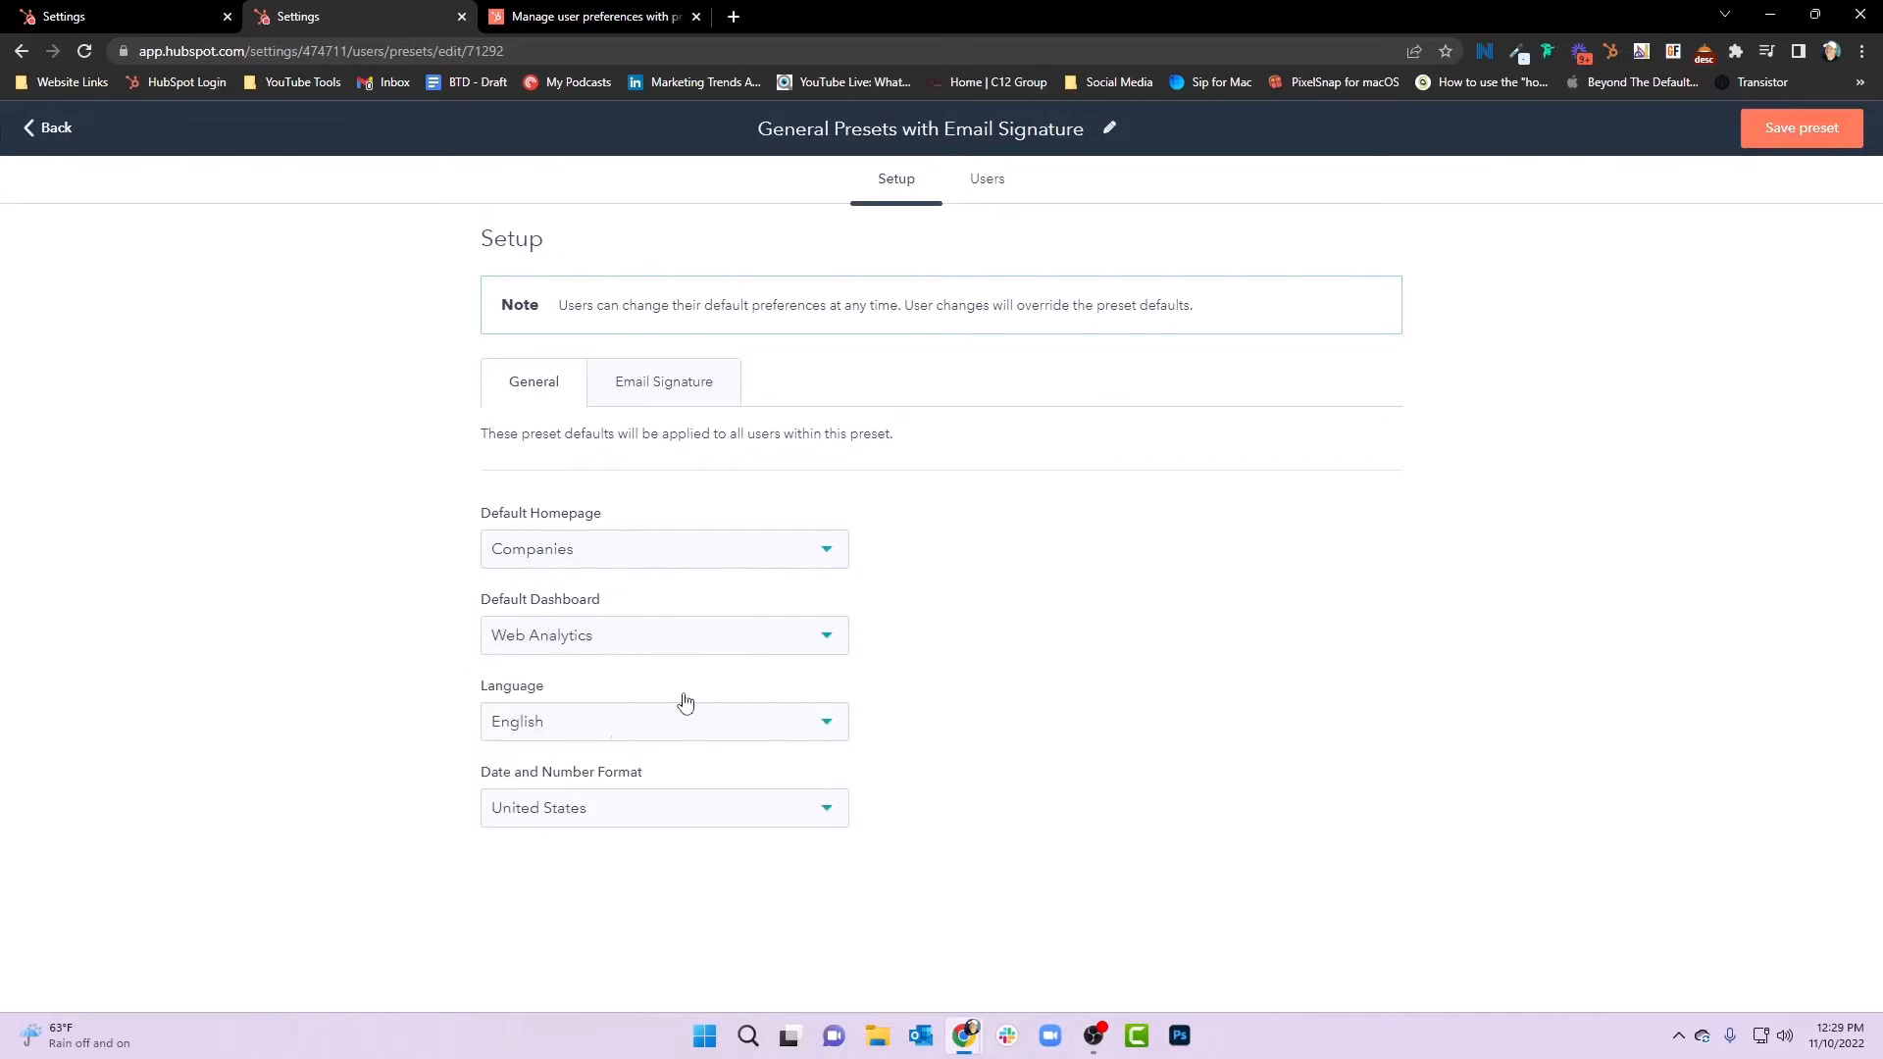
Review the edited preset's Setup and Users sections and save the changes
left_click(1822, 139)
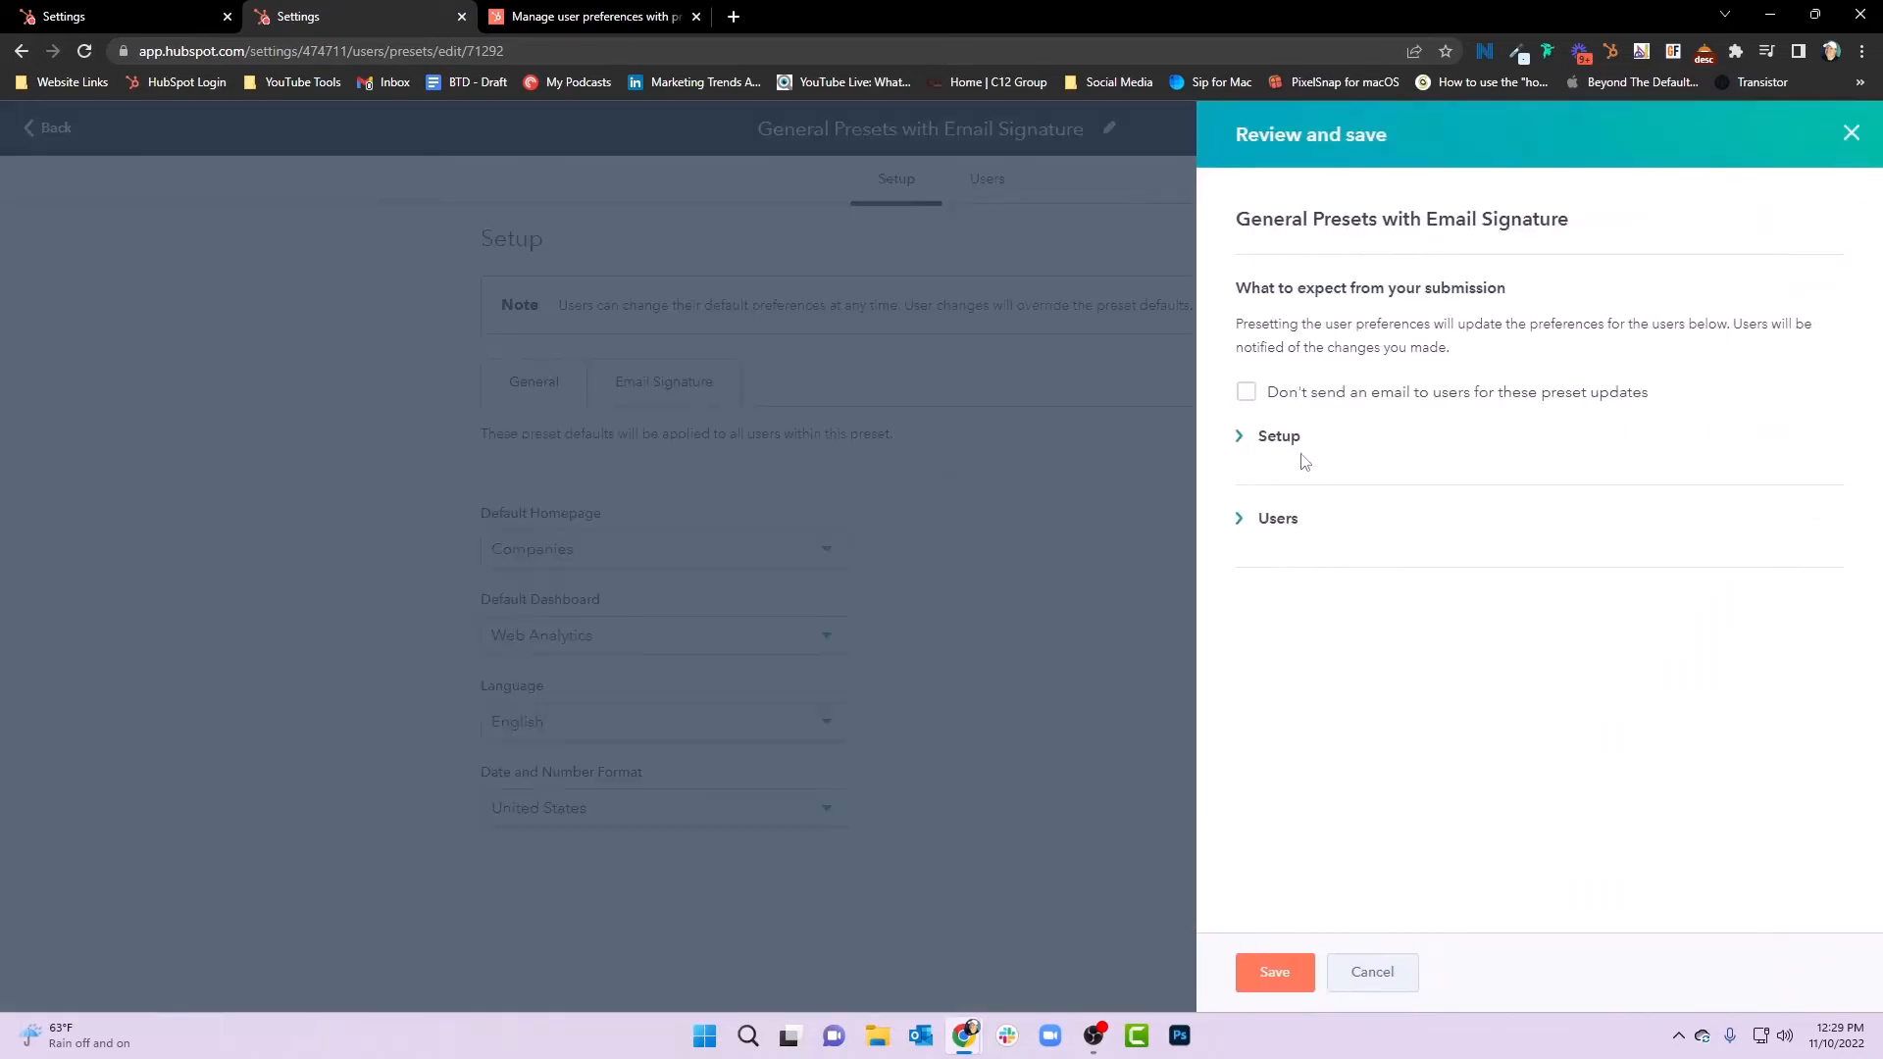
left_click(1244, 441)
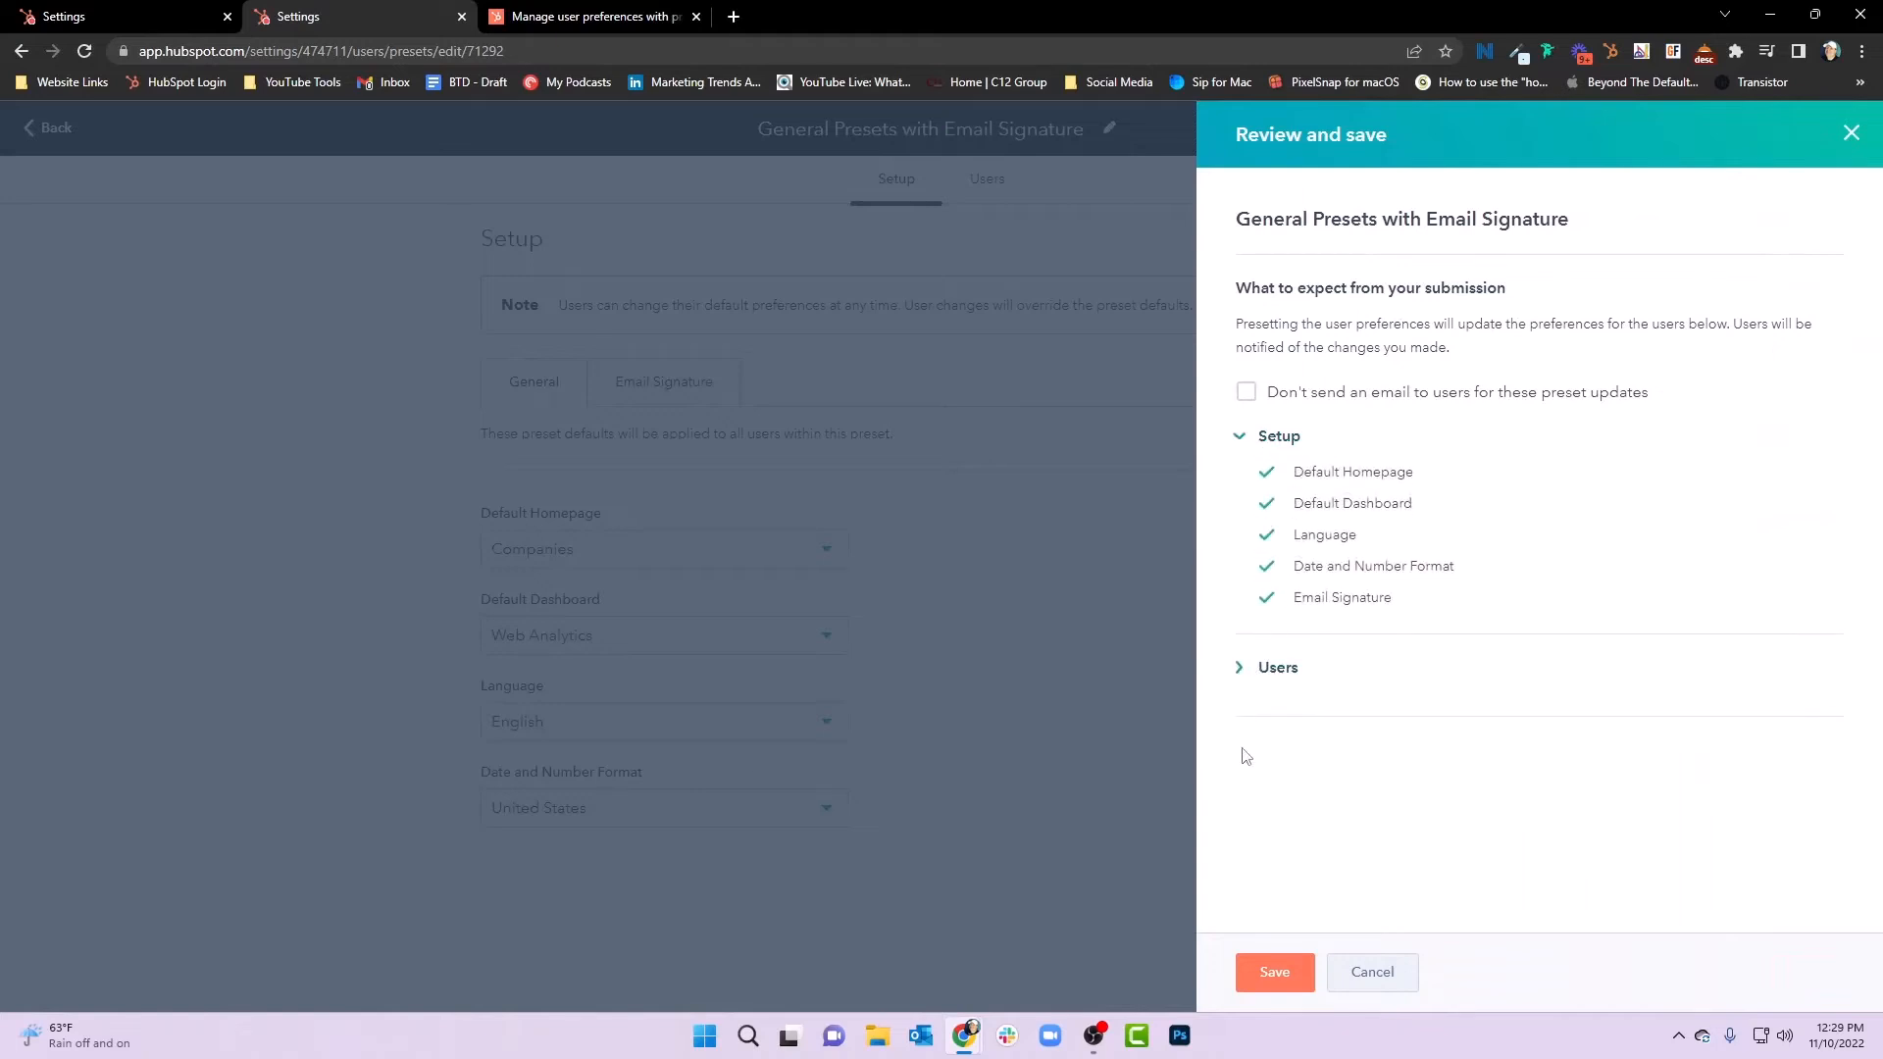
left_click(1240, 667)
left_click(1266, 972)
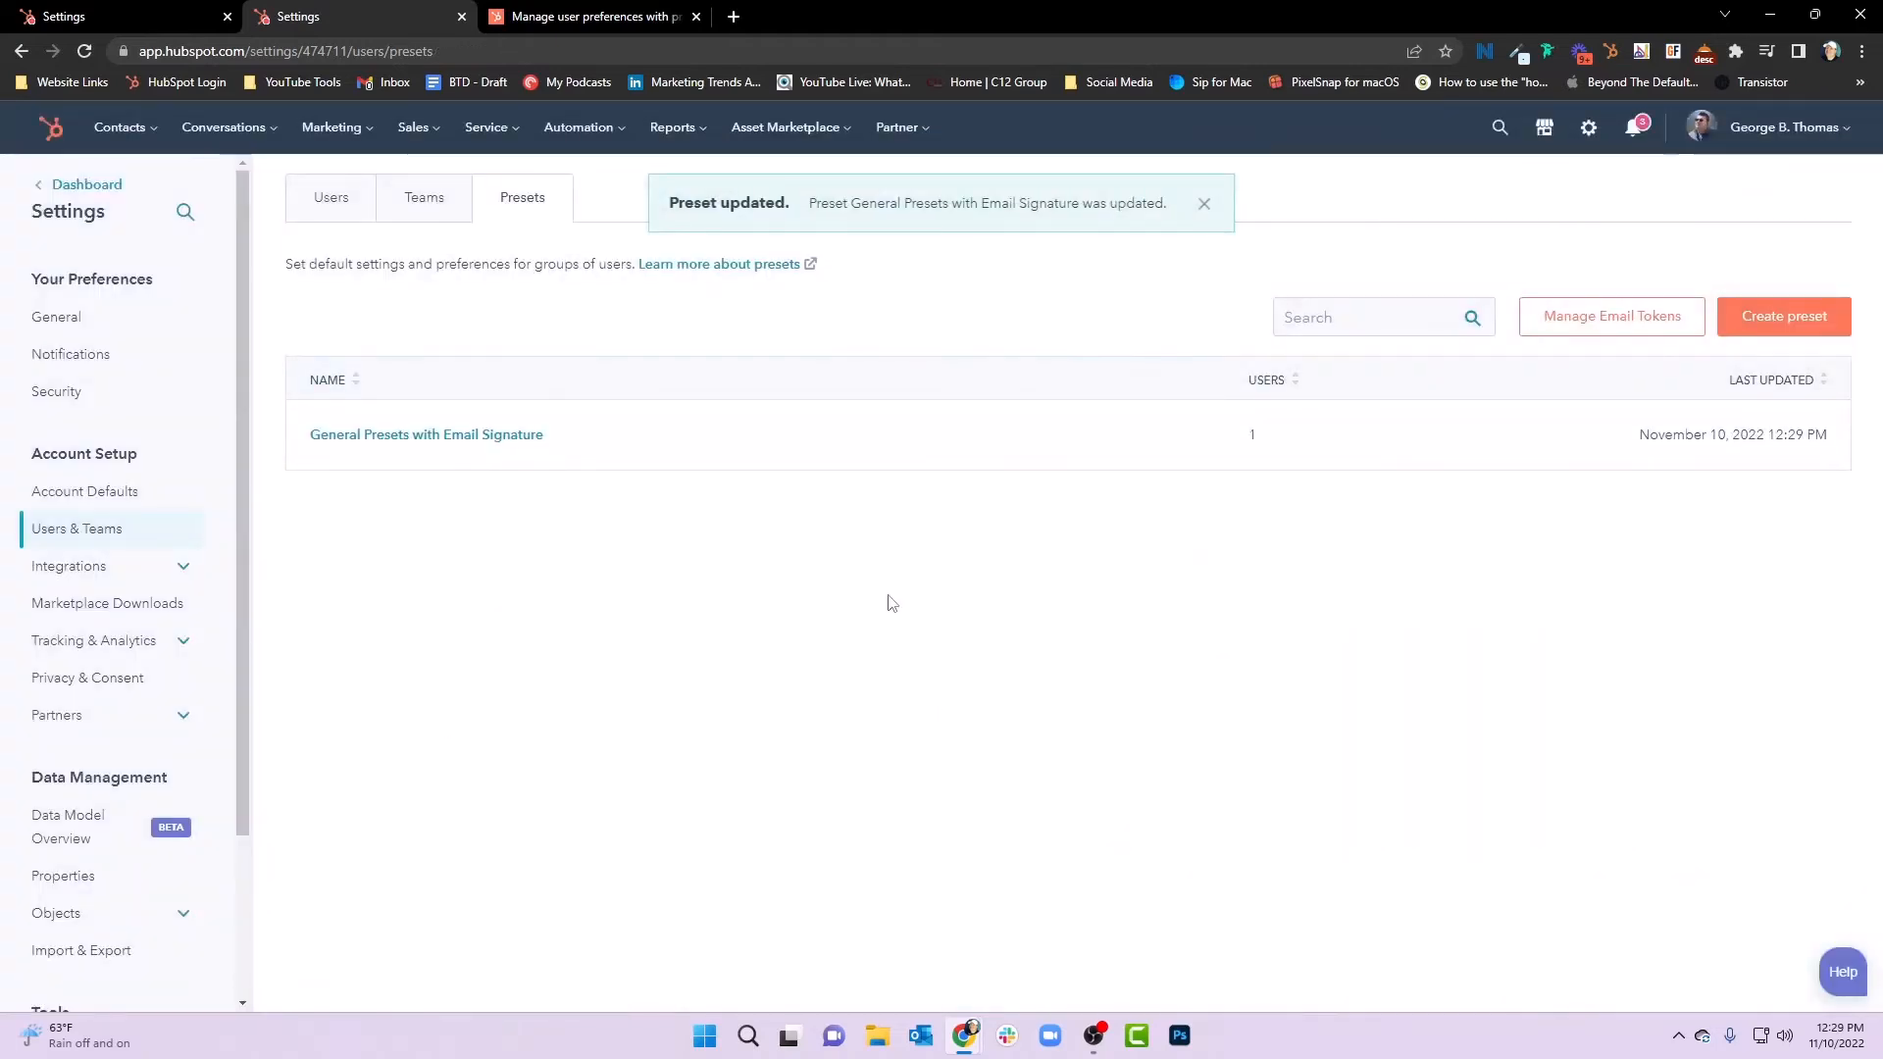
Assign the preset member's email tokens, with jobtitle "Chief HubSpot Helper" and department "Marketing", and save them
left_click(1187, 445)
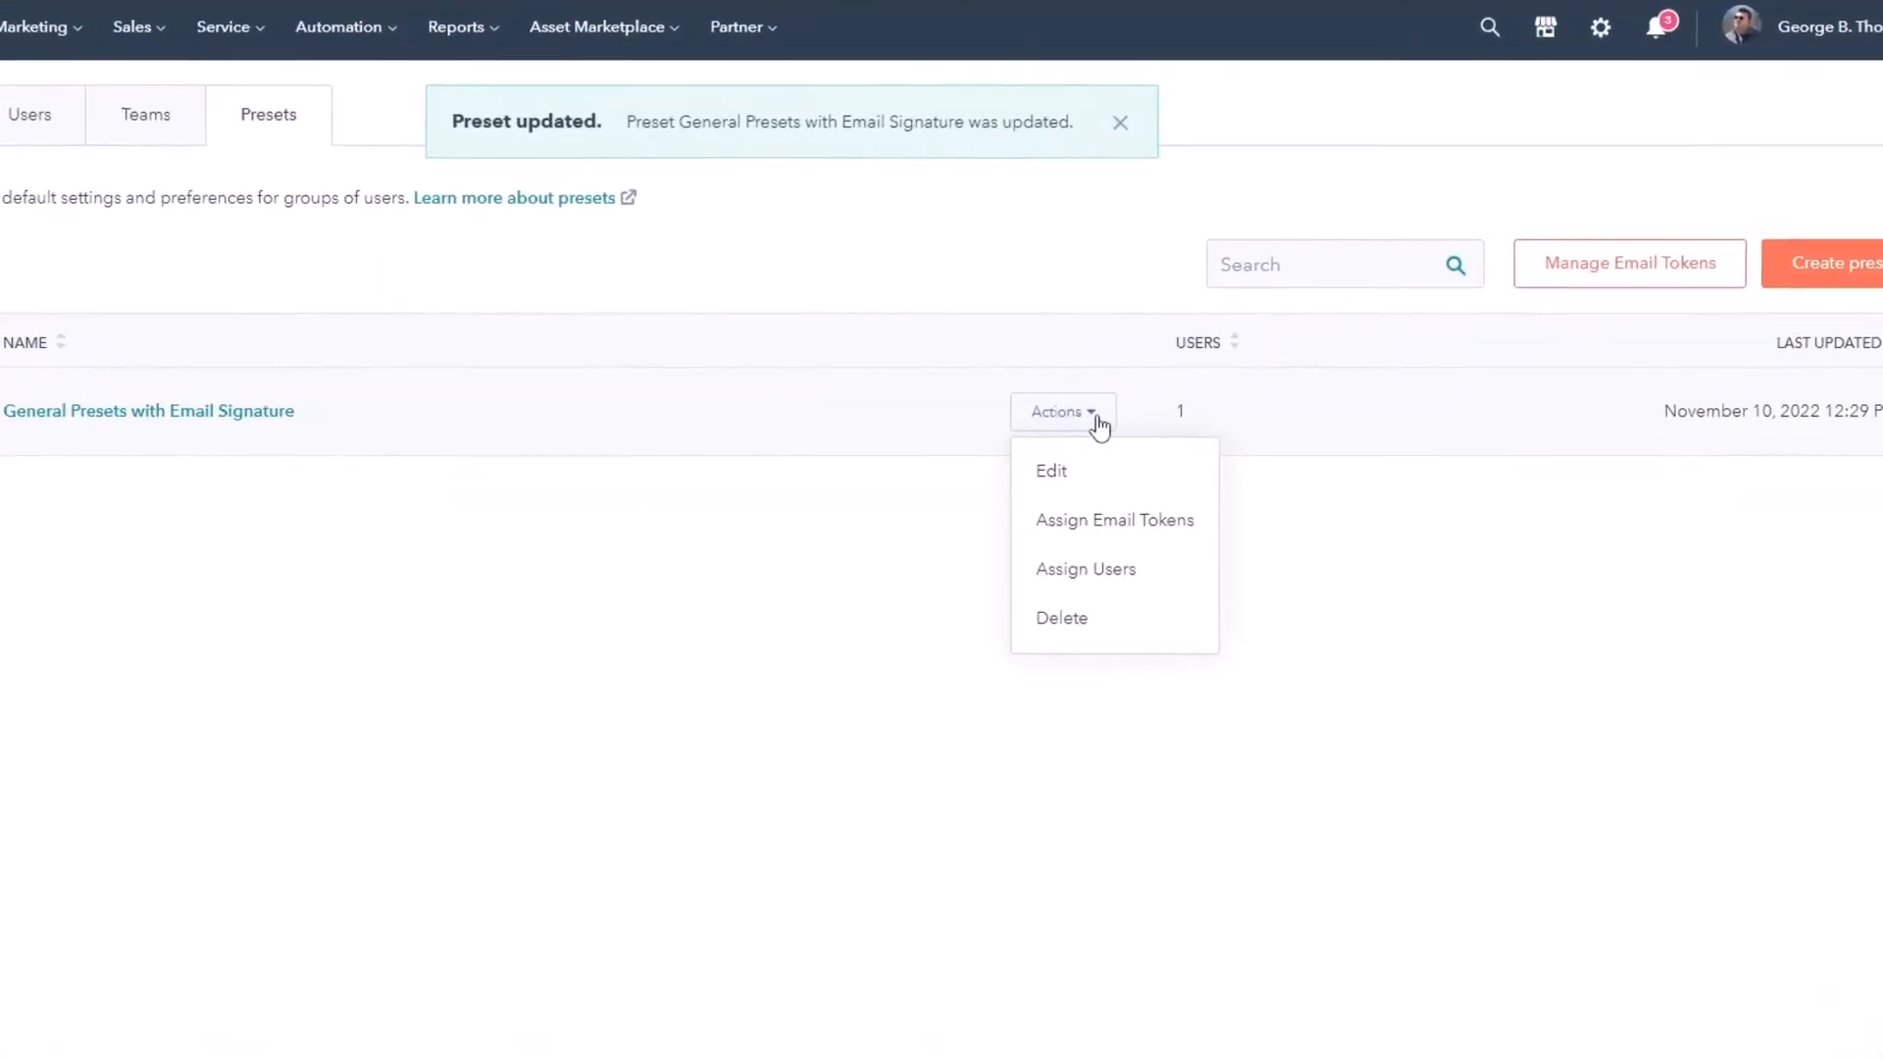
left_click(1131, 530)
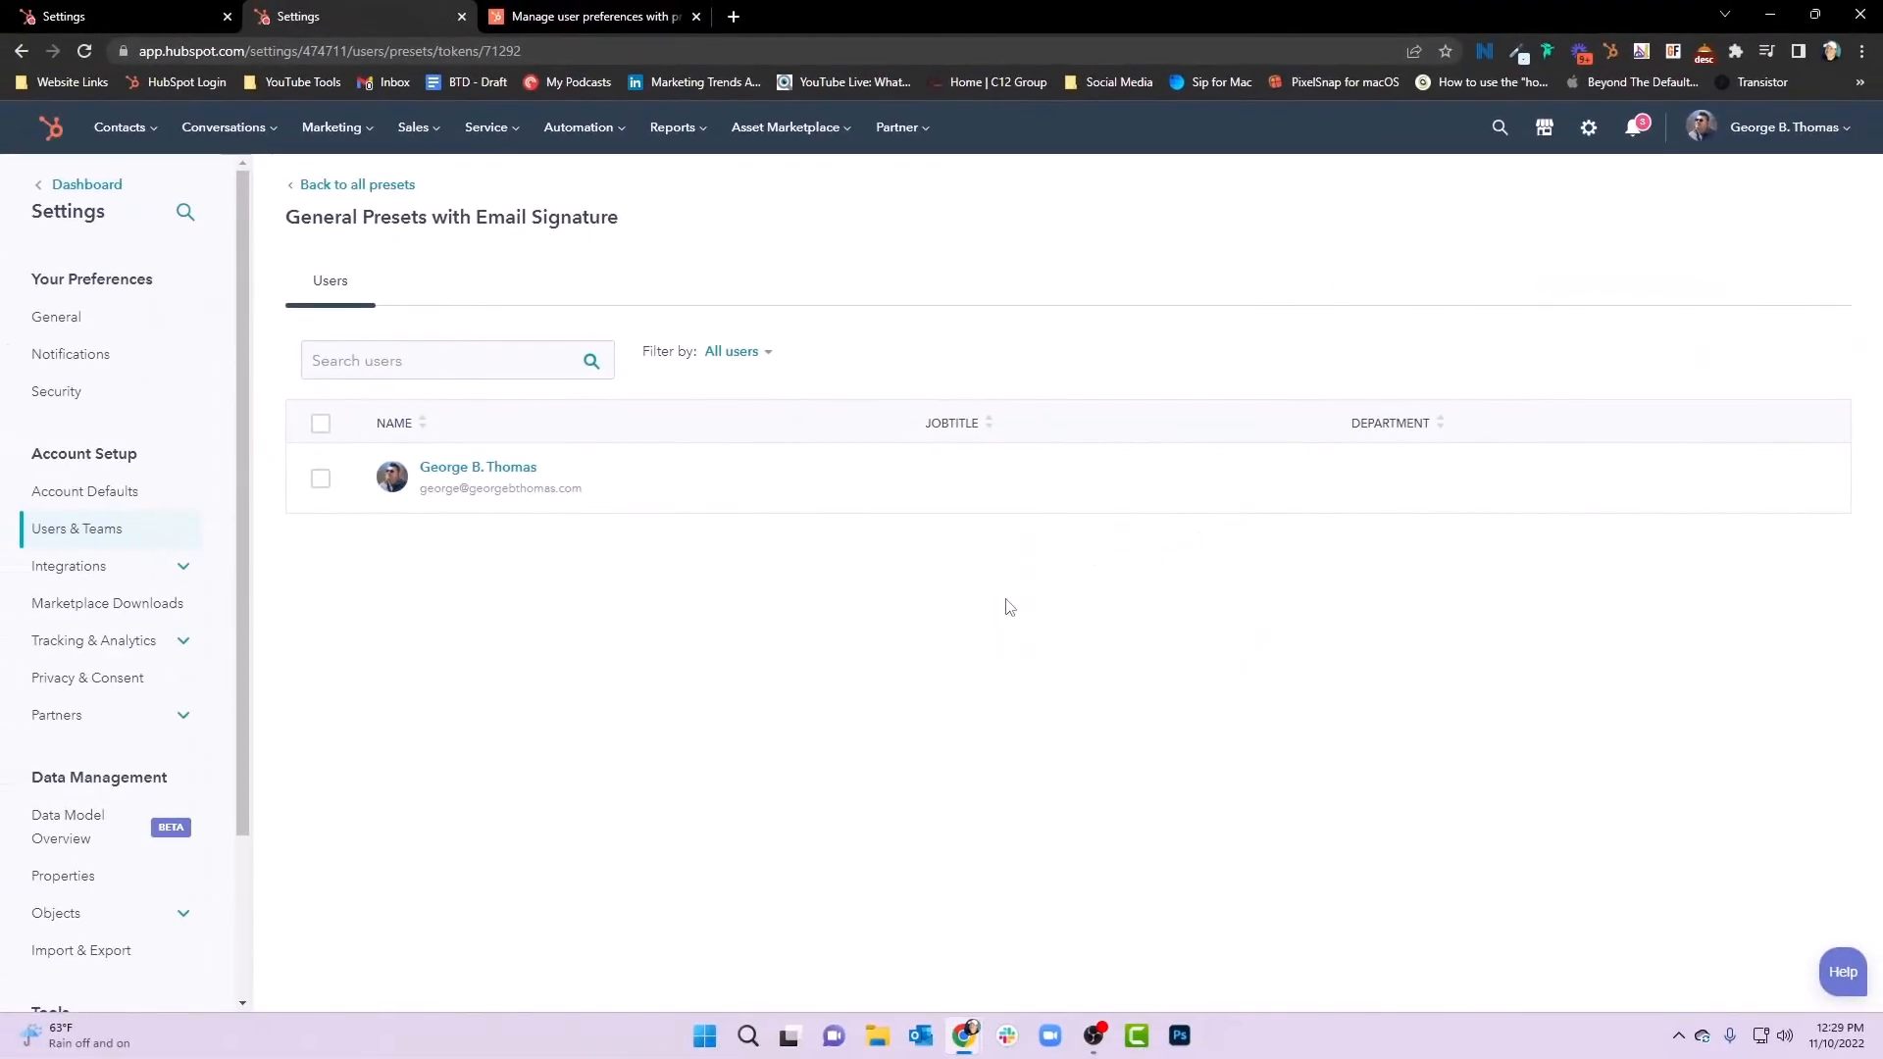
mouse_move(904, 497)
left_click(850, 481)
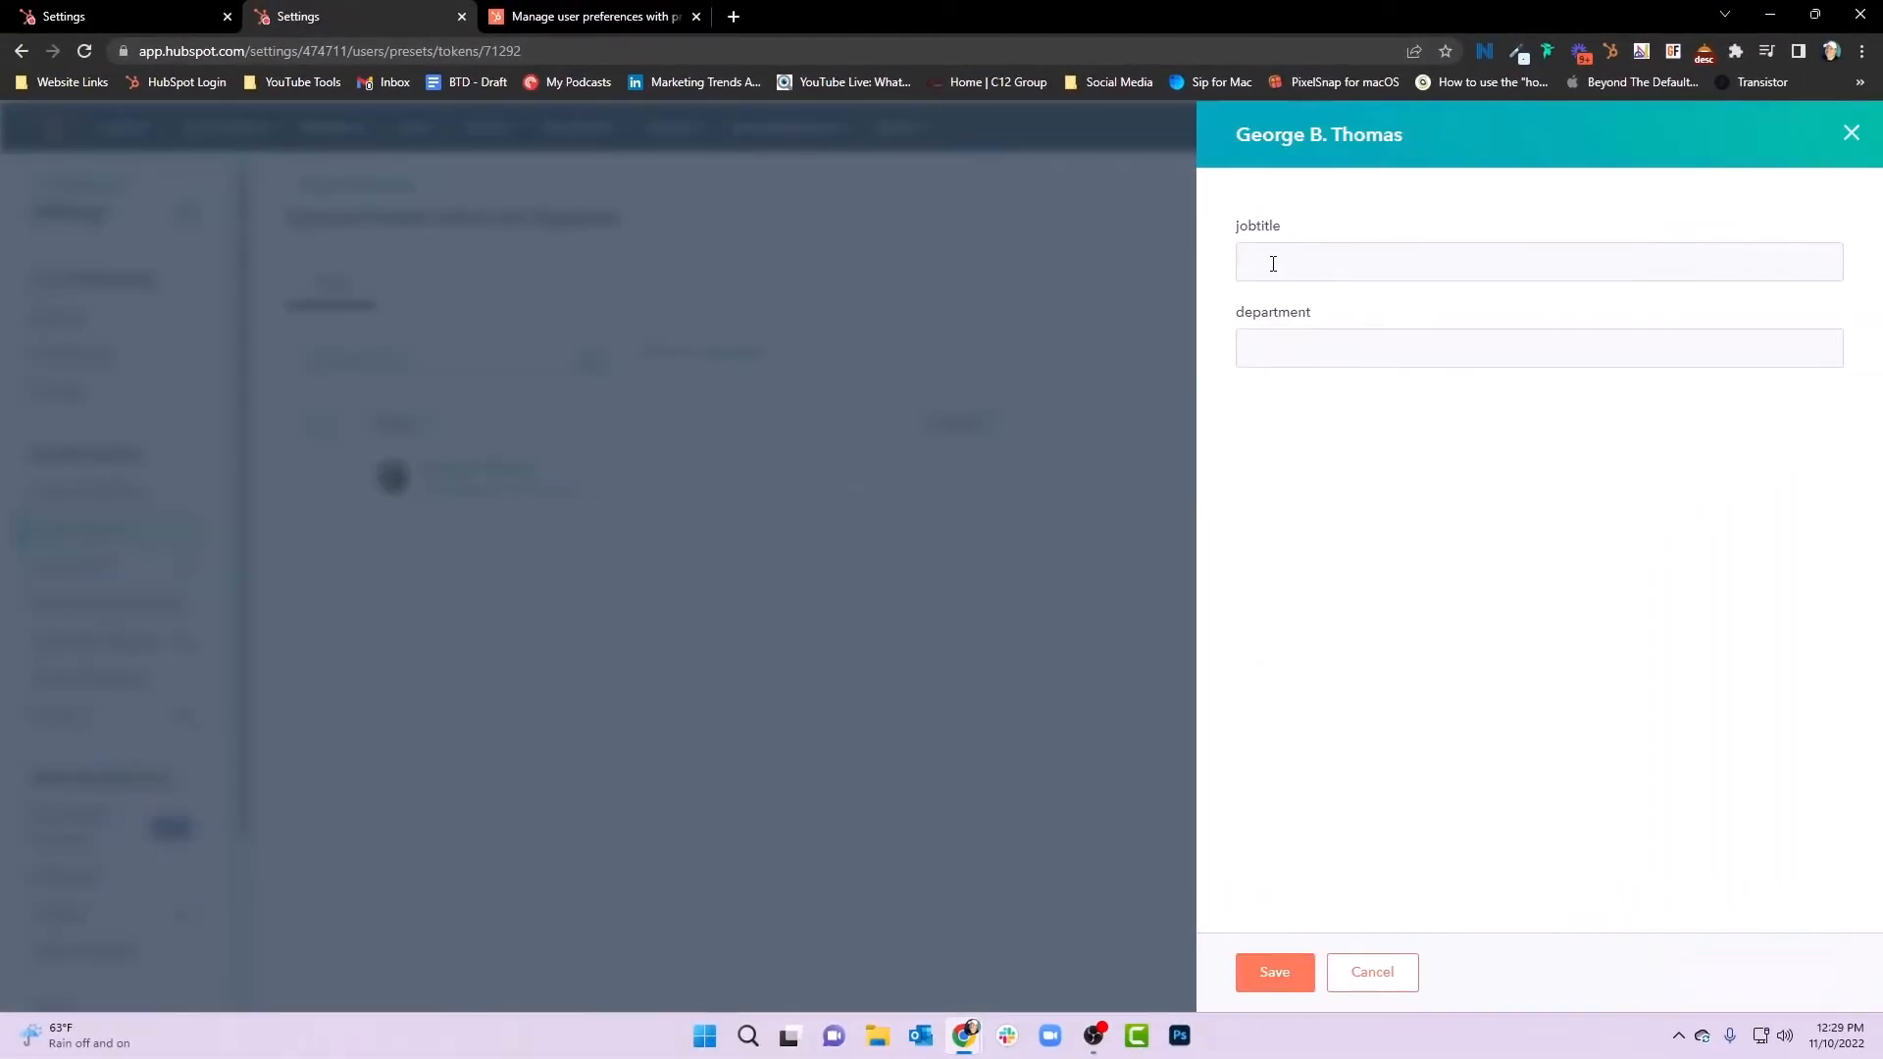
left_click(1274, 264)
type("Chief HubSpot Helper")
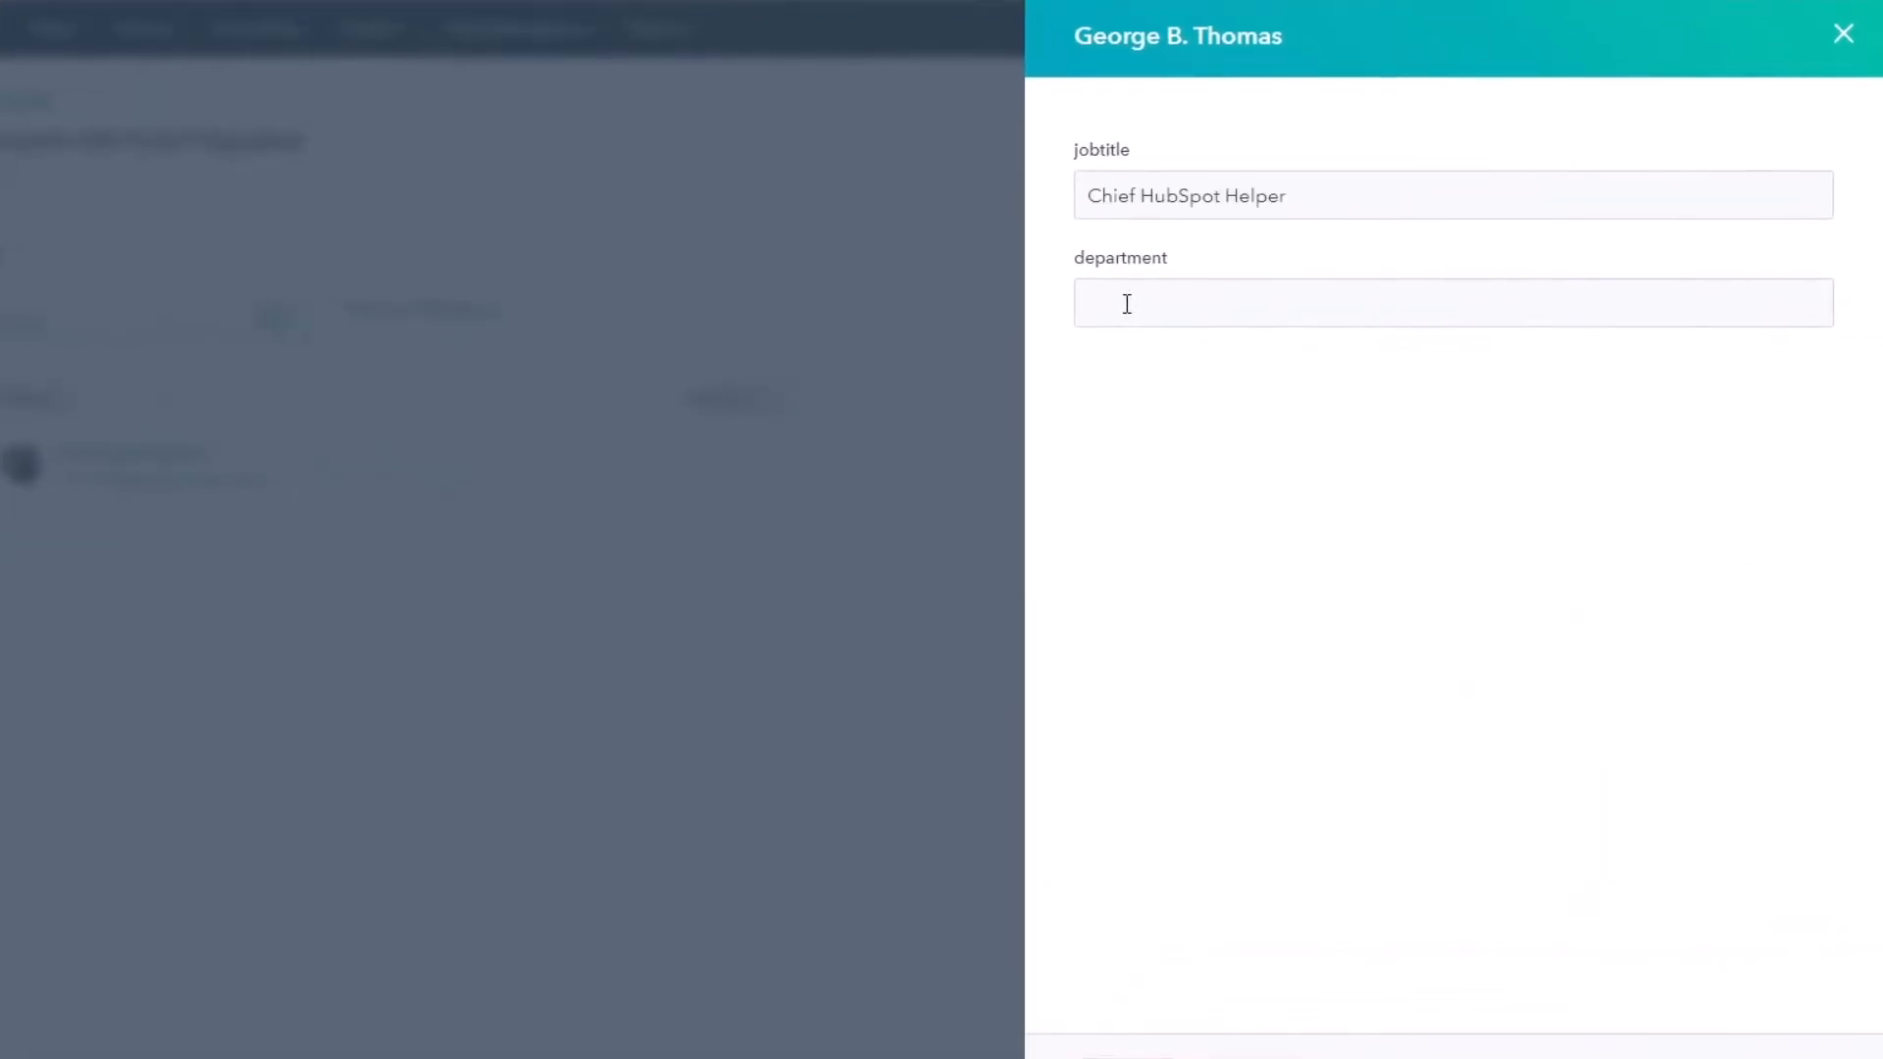
left_click(1126, 304)
type("Marketing")
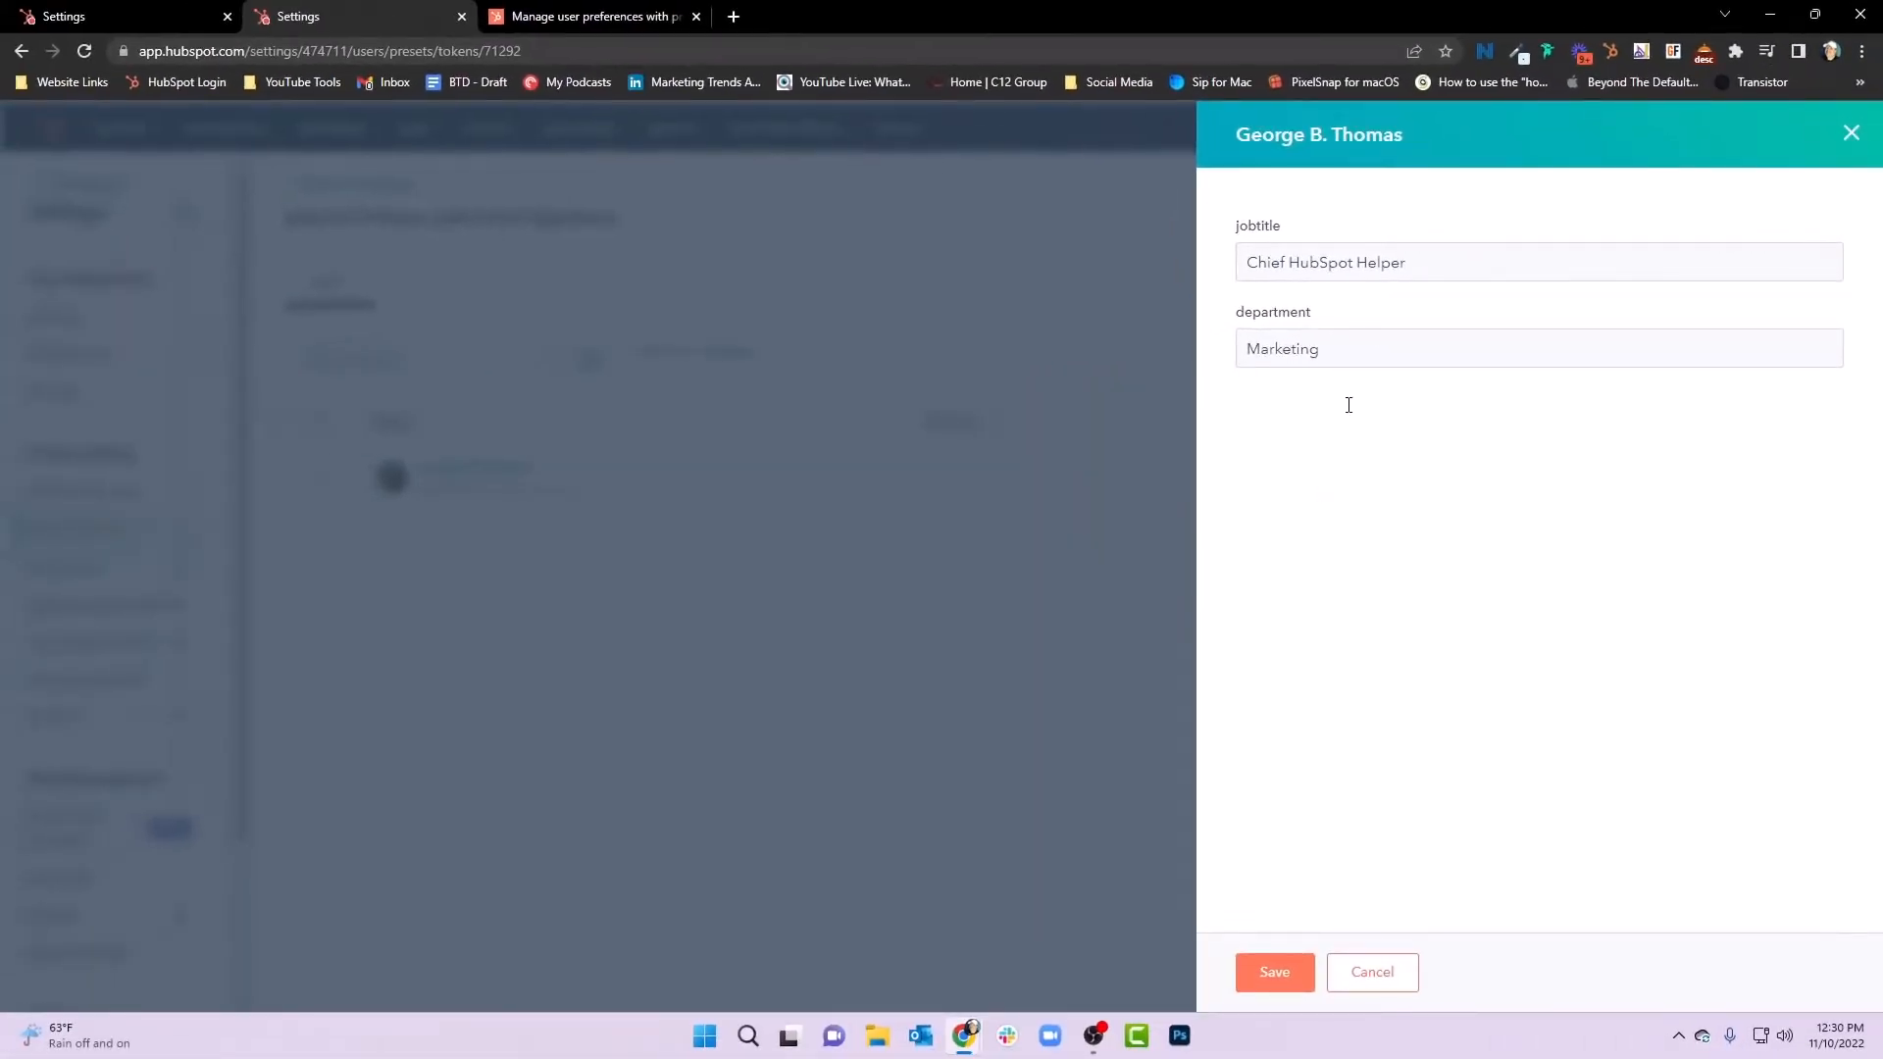
left_click(1275, 973)
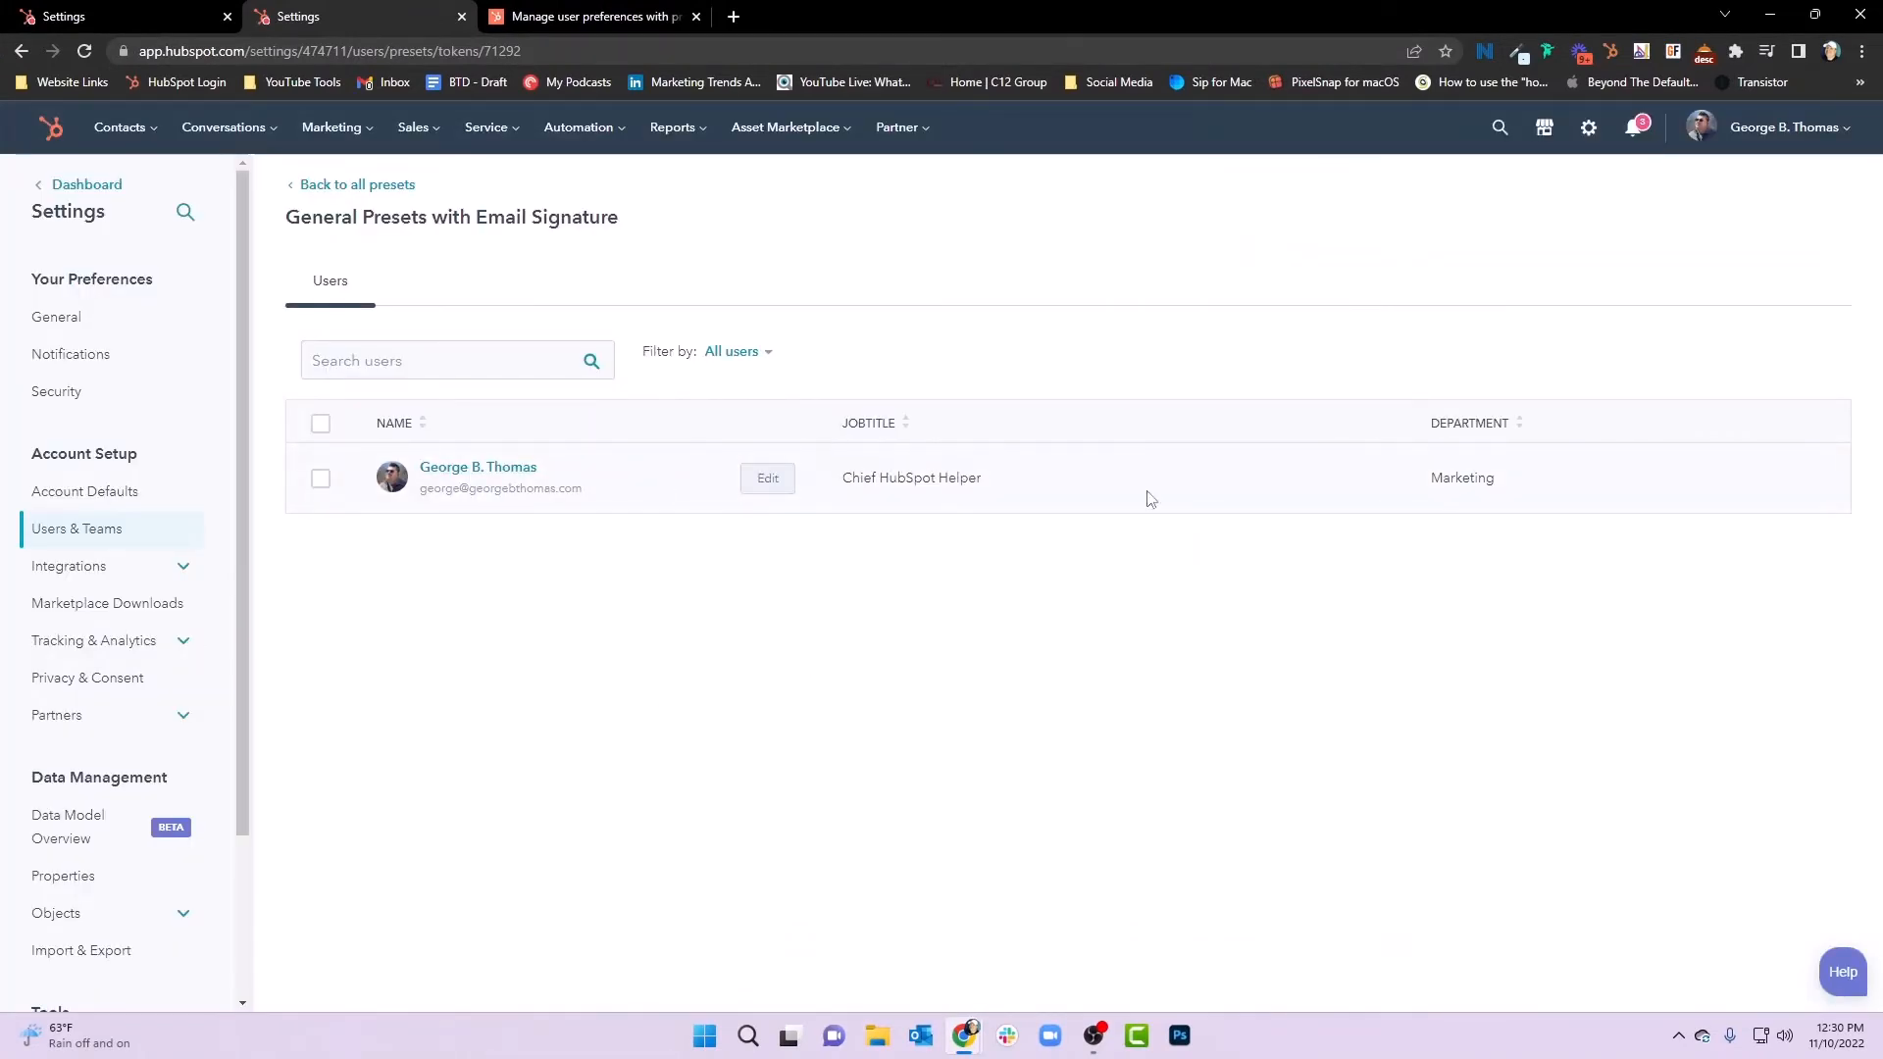
Return to the presets list, assign a second user to General Presets with Email Signature, and save the assignment
left_click(358, 187)
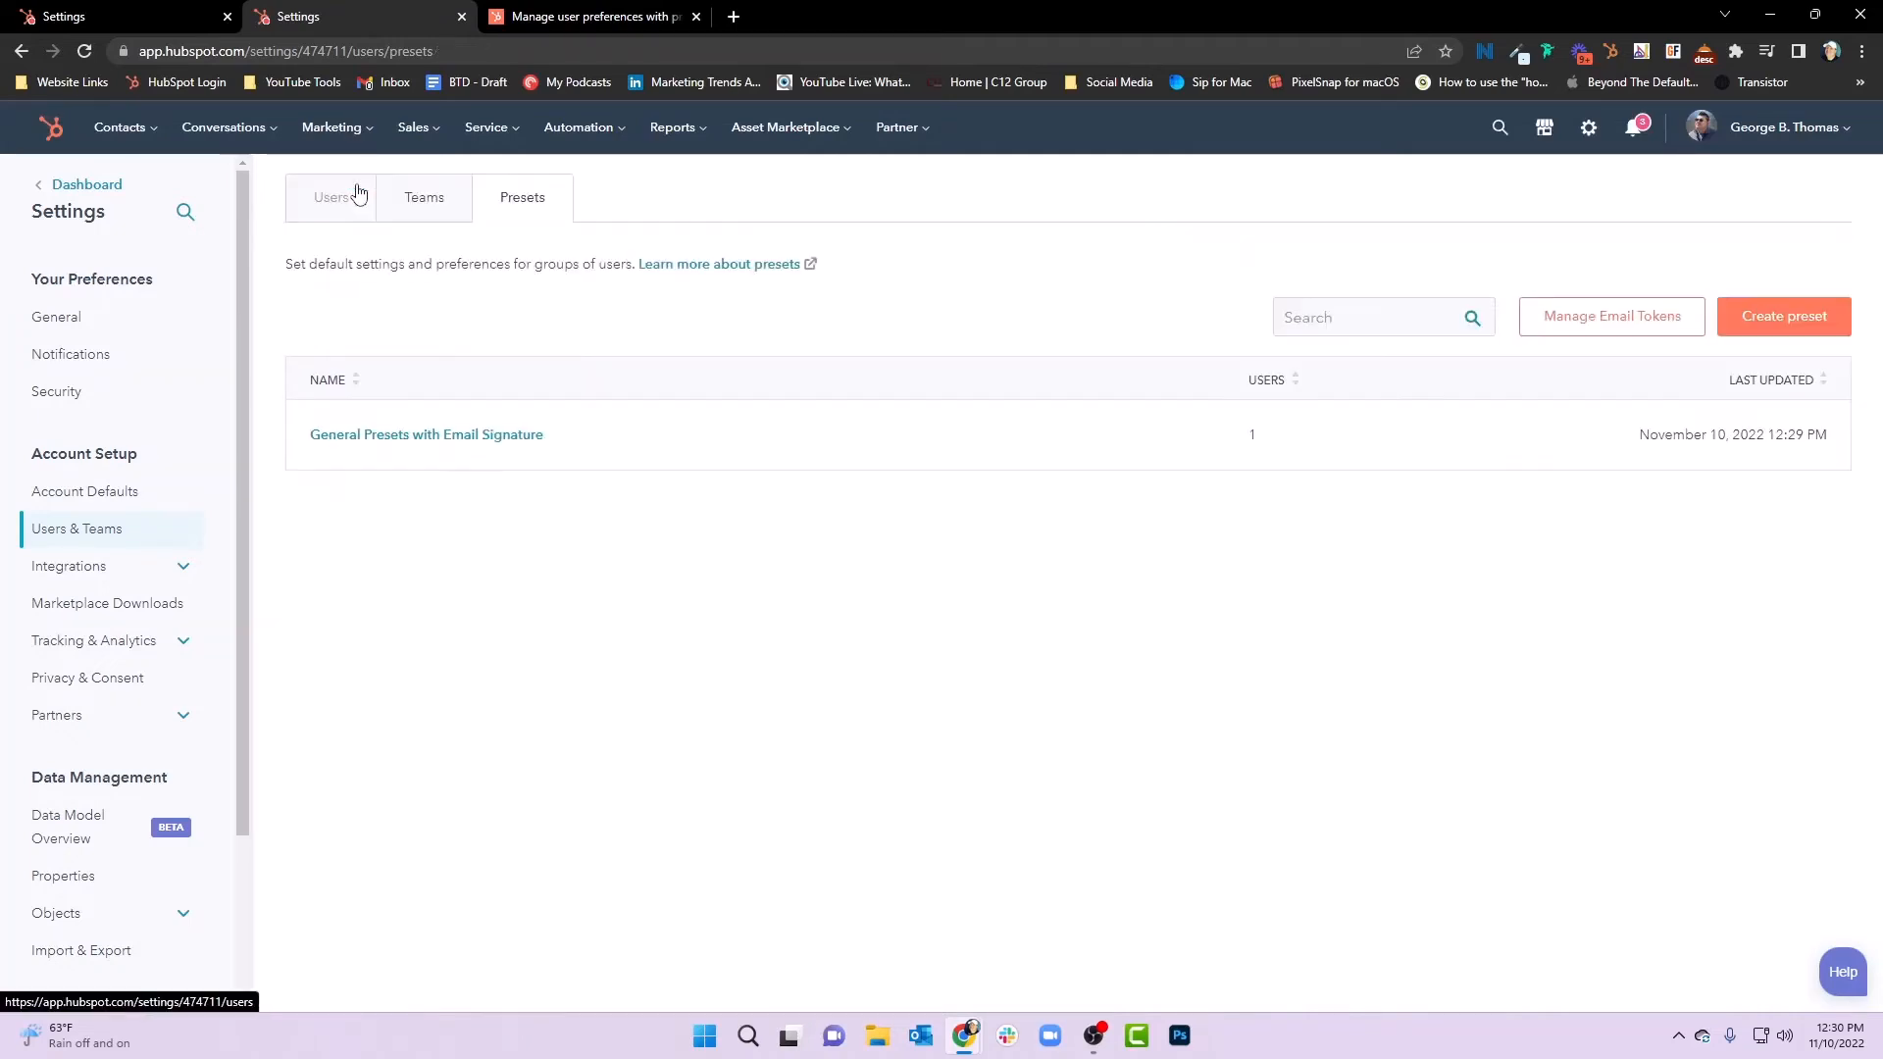
left_click(1178, 438)
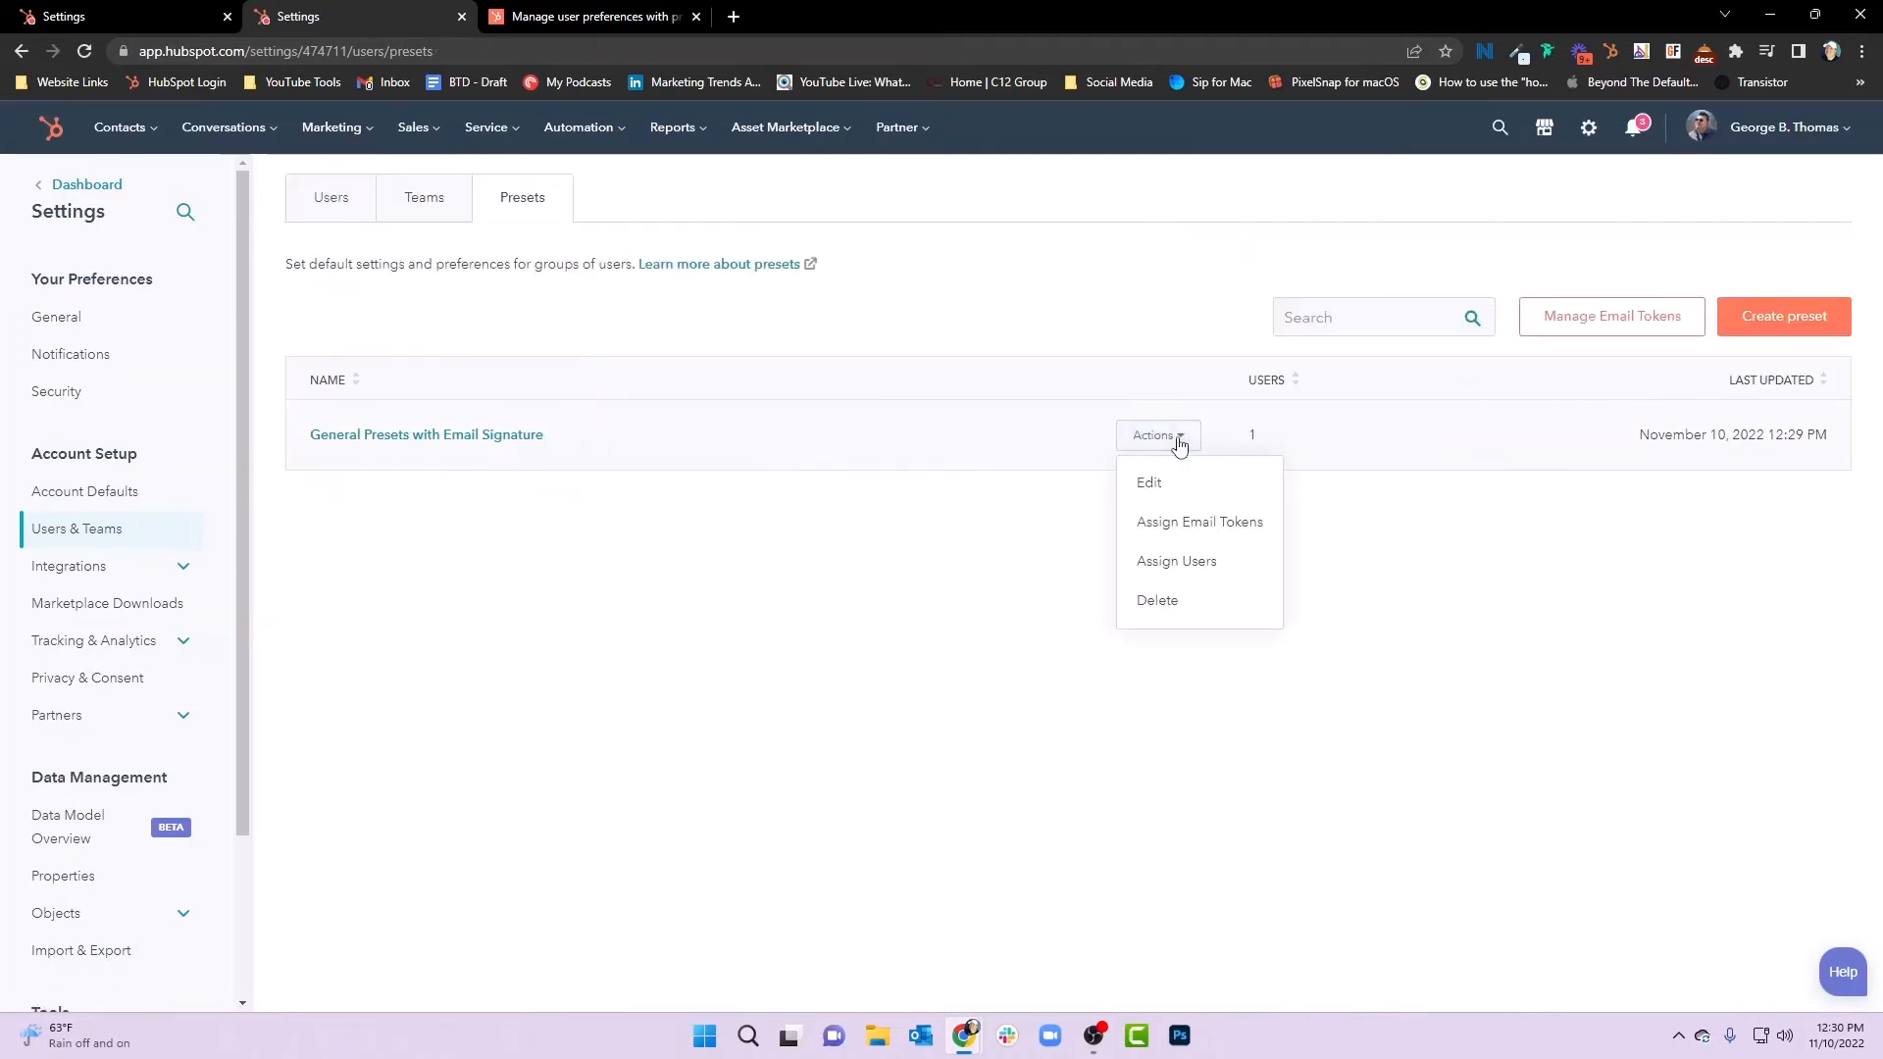
left_click(1178, 562)
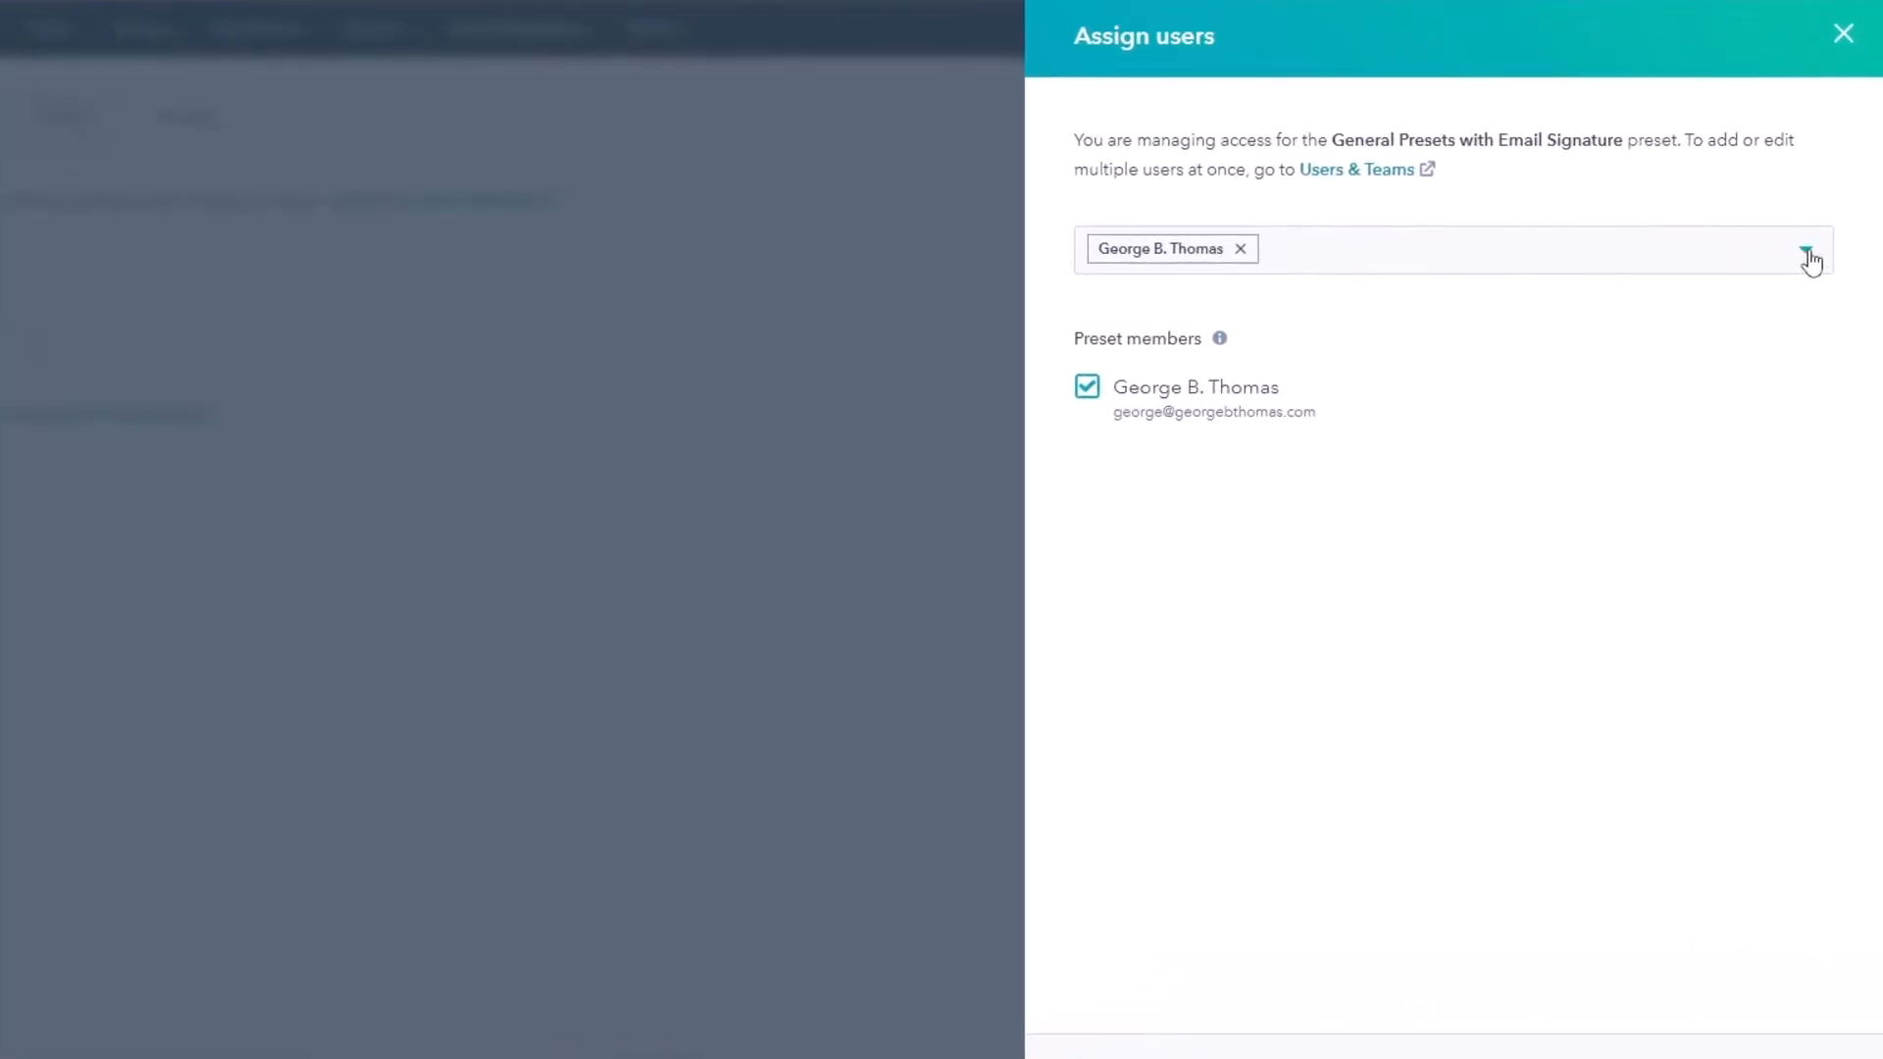
left_click(1806, 251)
left_click(1315, 286)
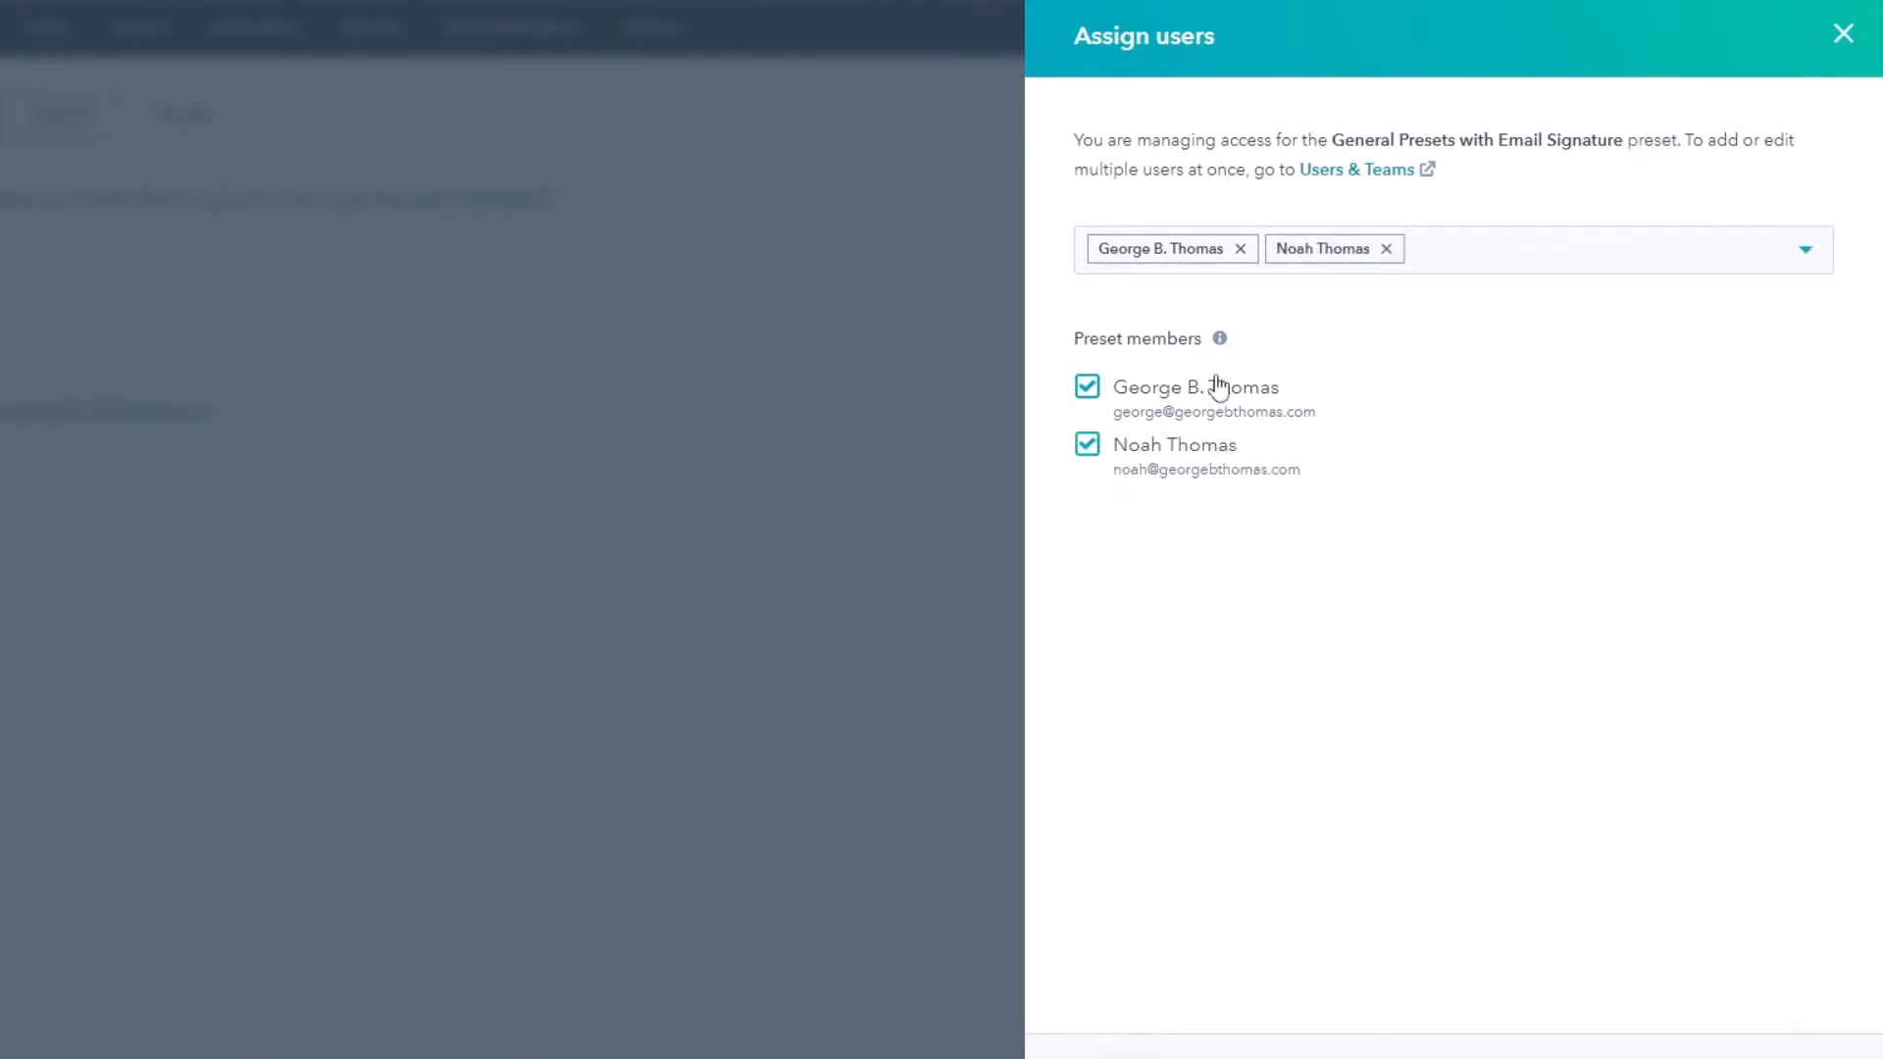
left_click(1213, 1022)
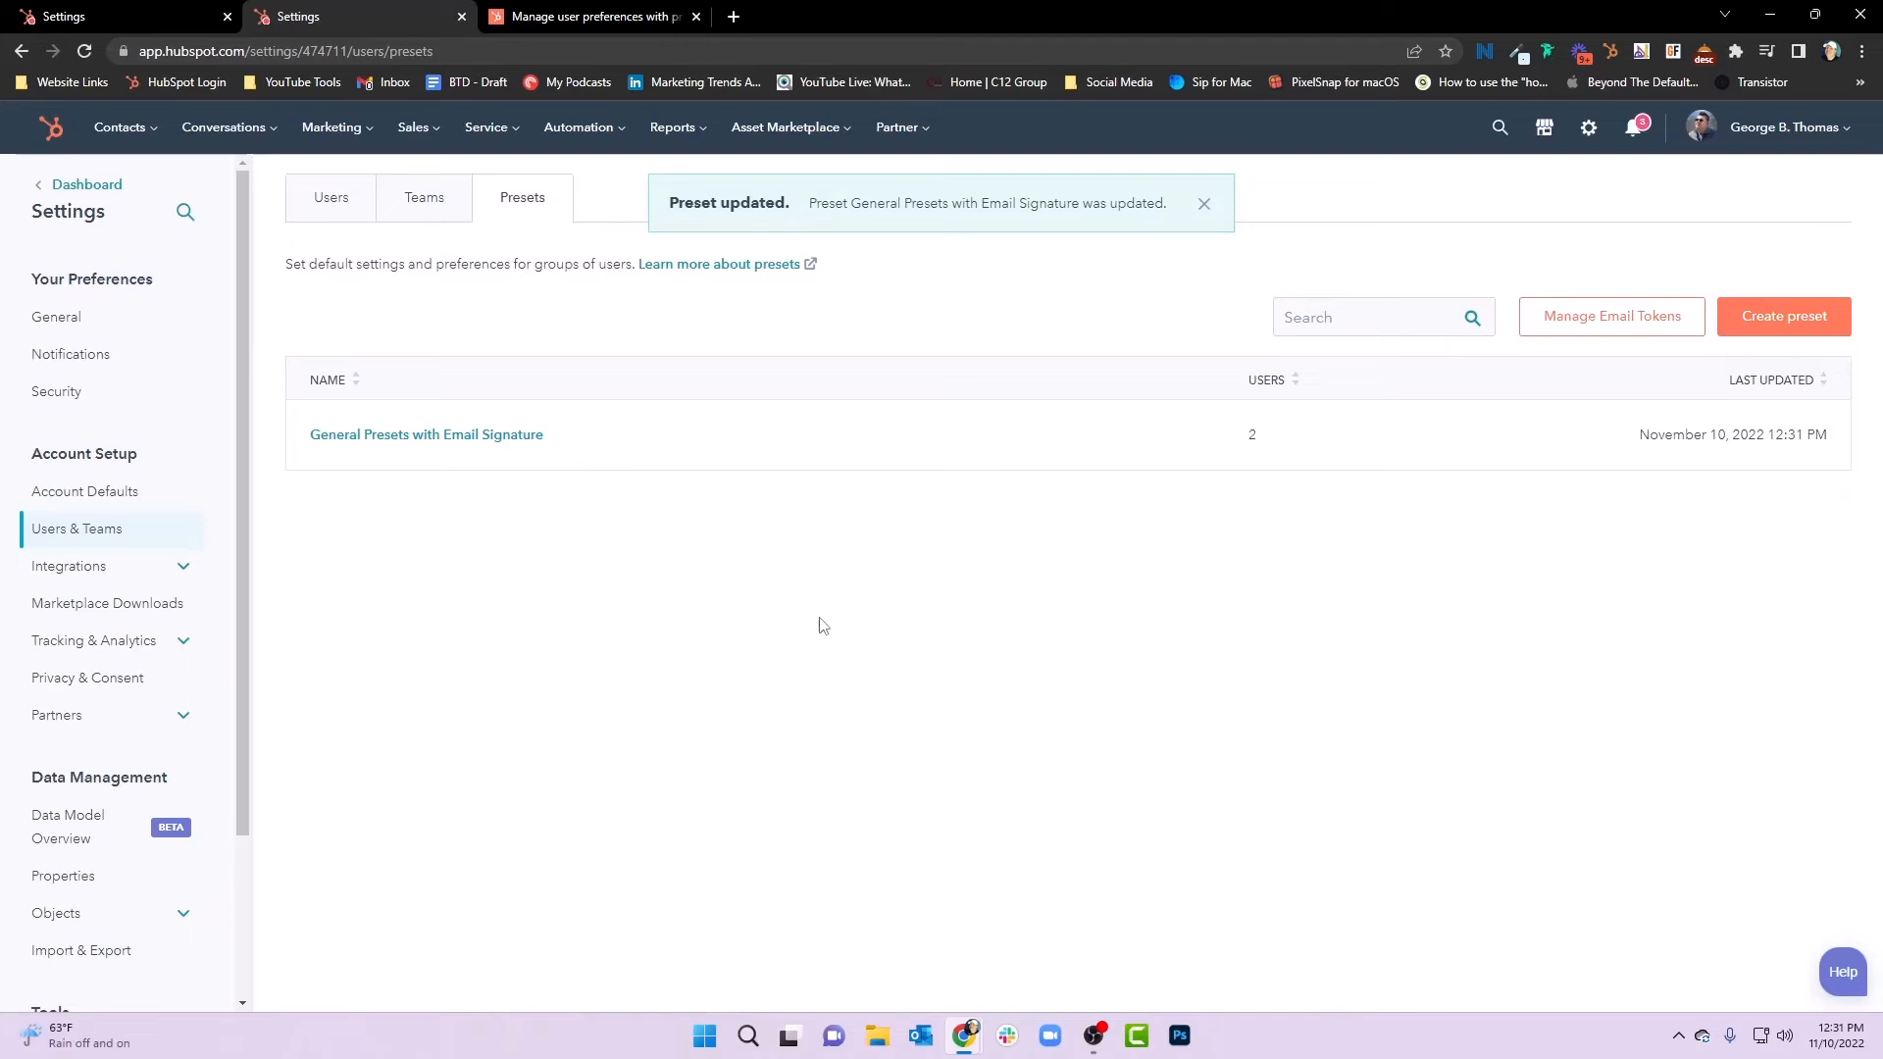
Check the preset's email token assignments for users with missing tokens, reset the filter to all users, and return to the presets list
left_click(1161, 440)
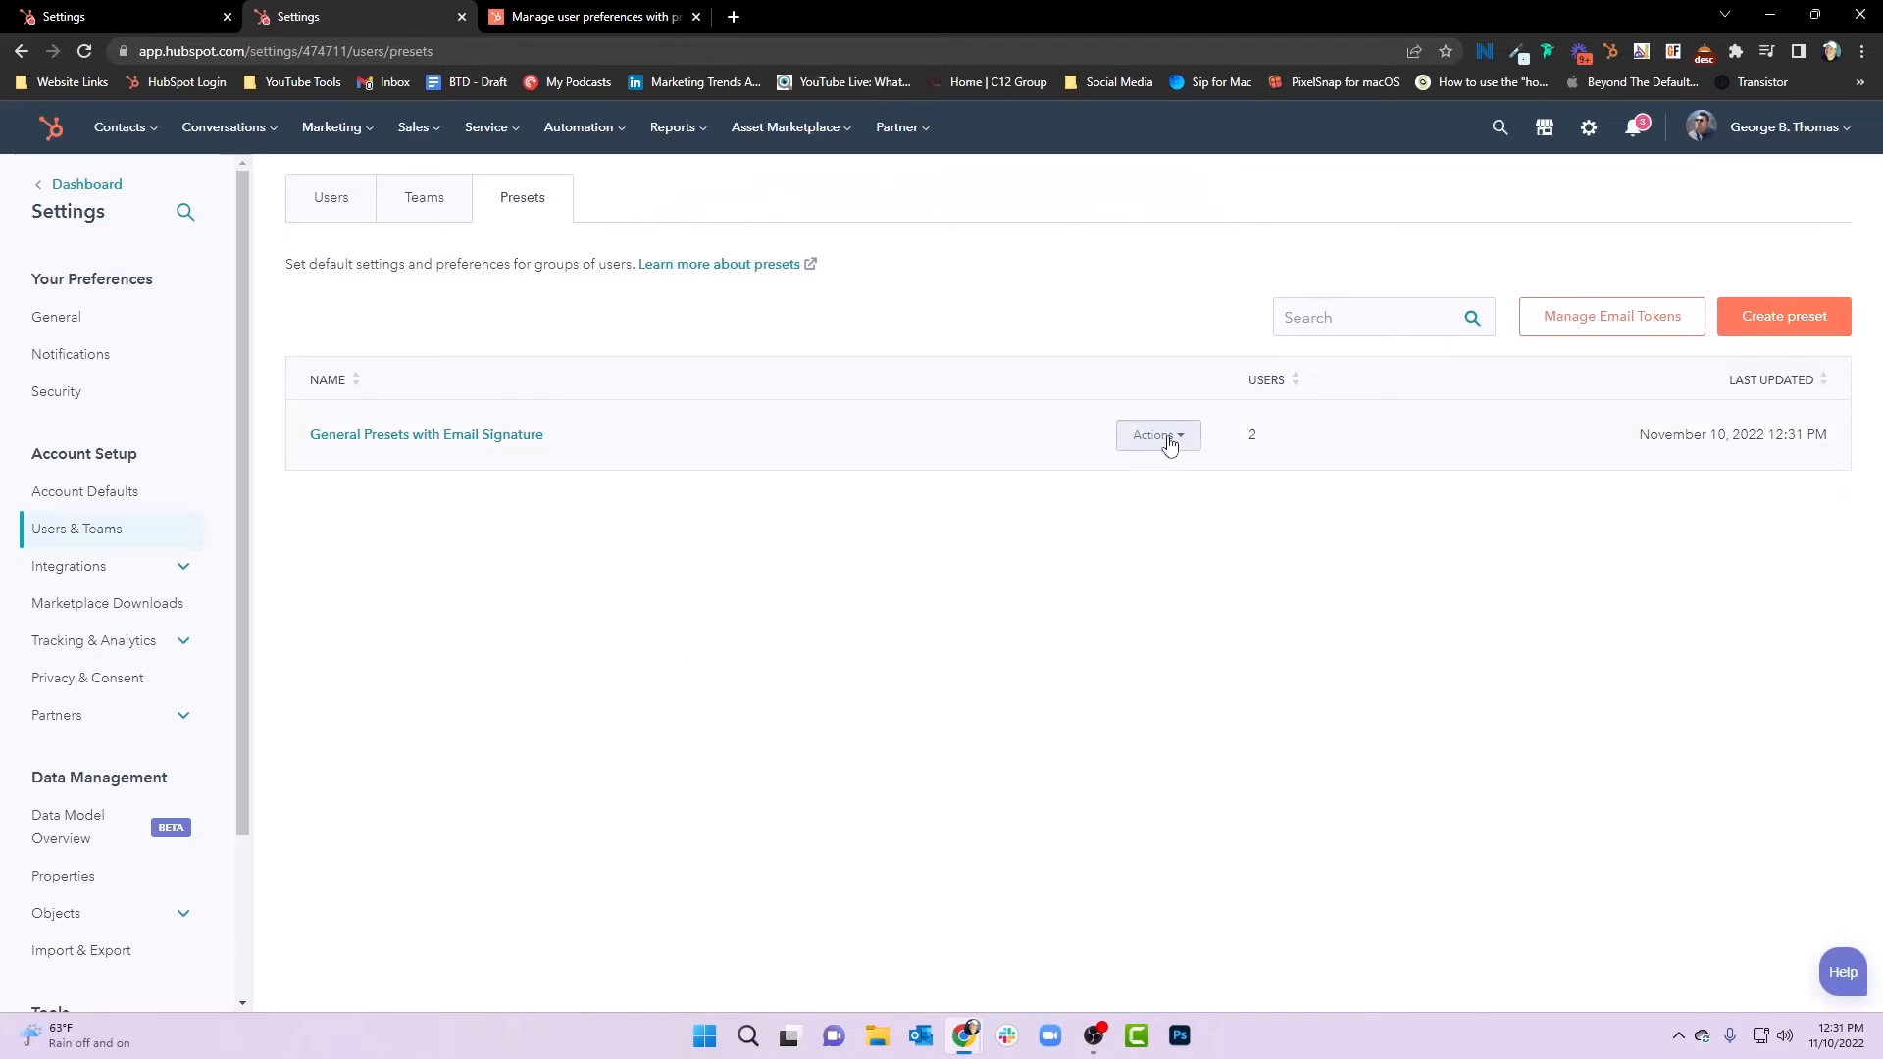
left_click(1180, 526)
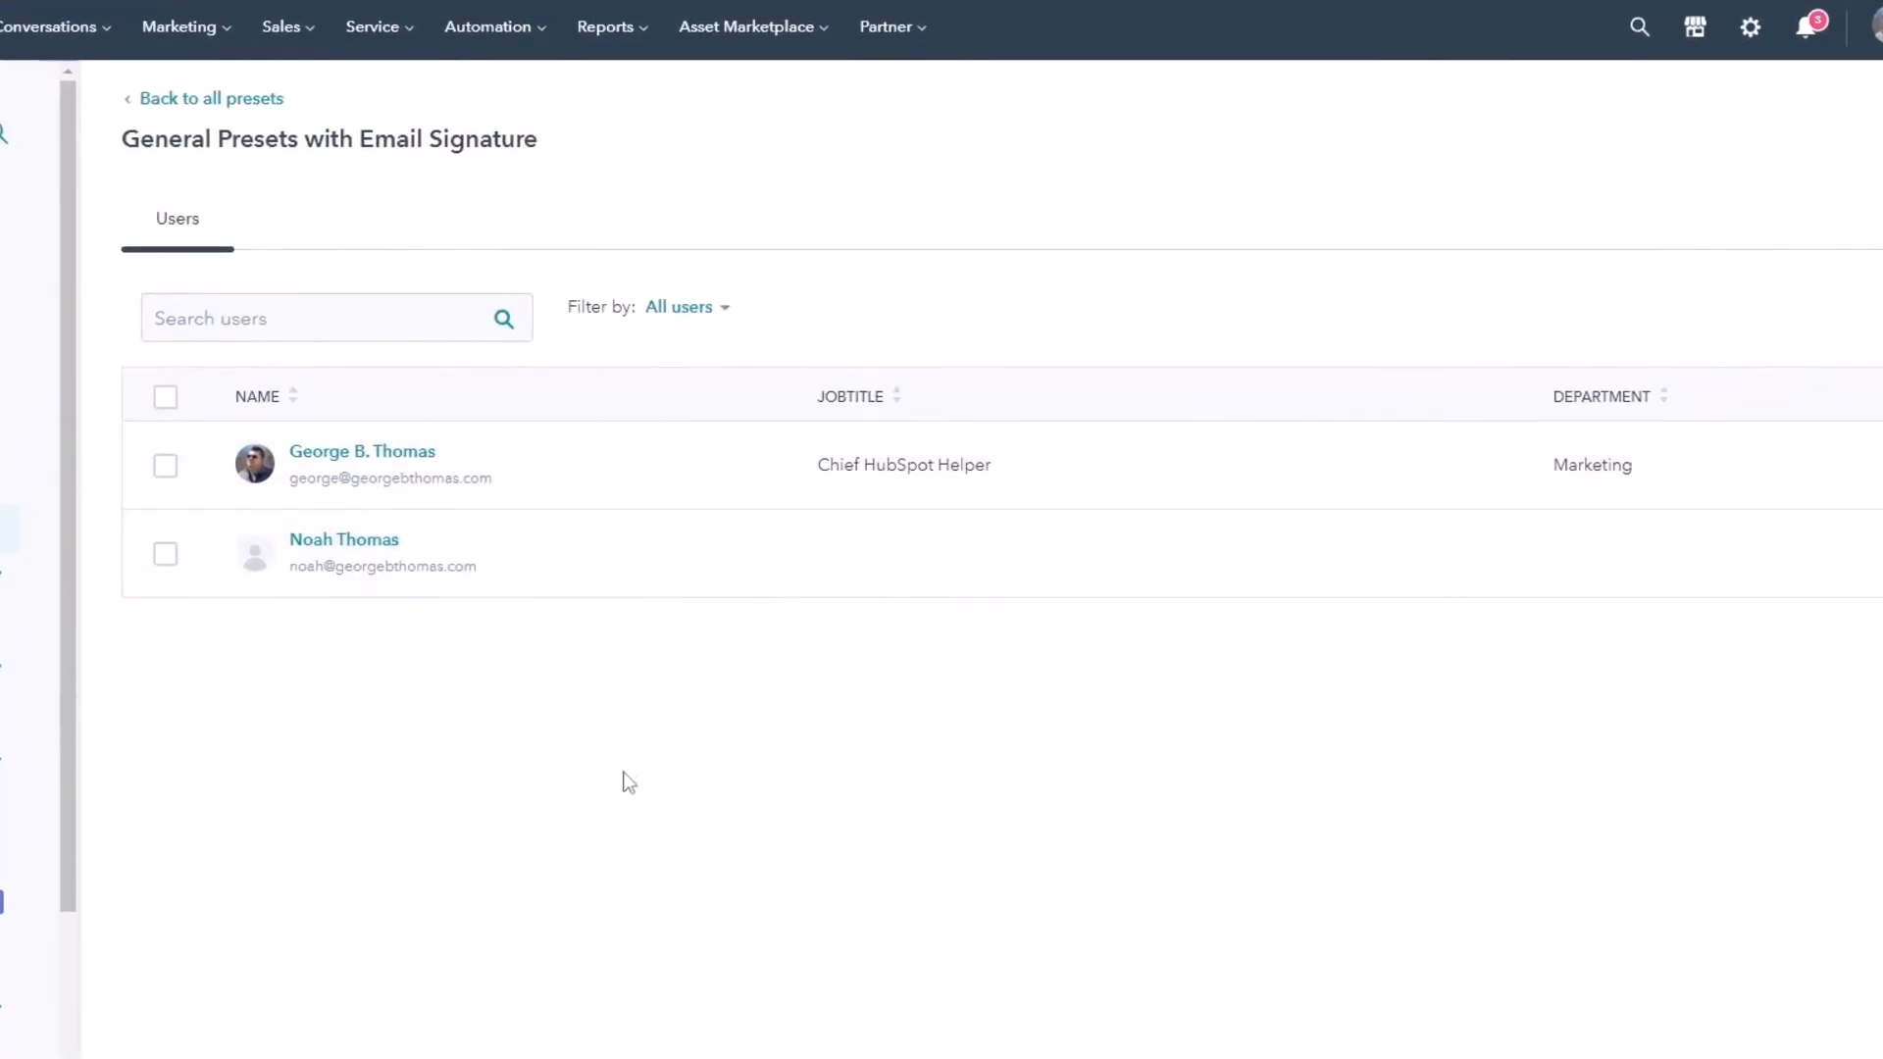
left_click(724, 312)
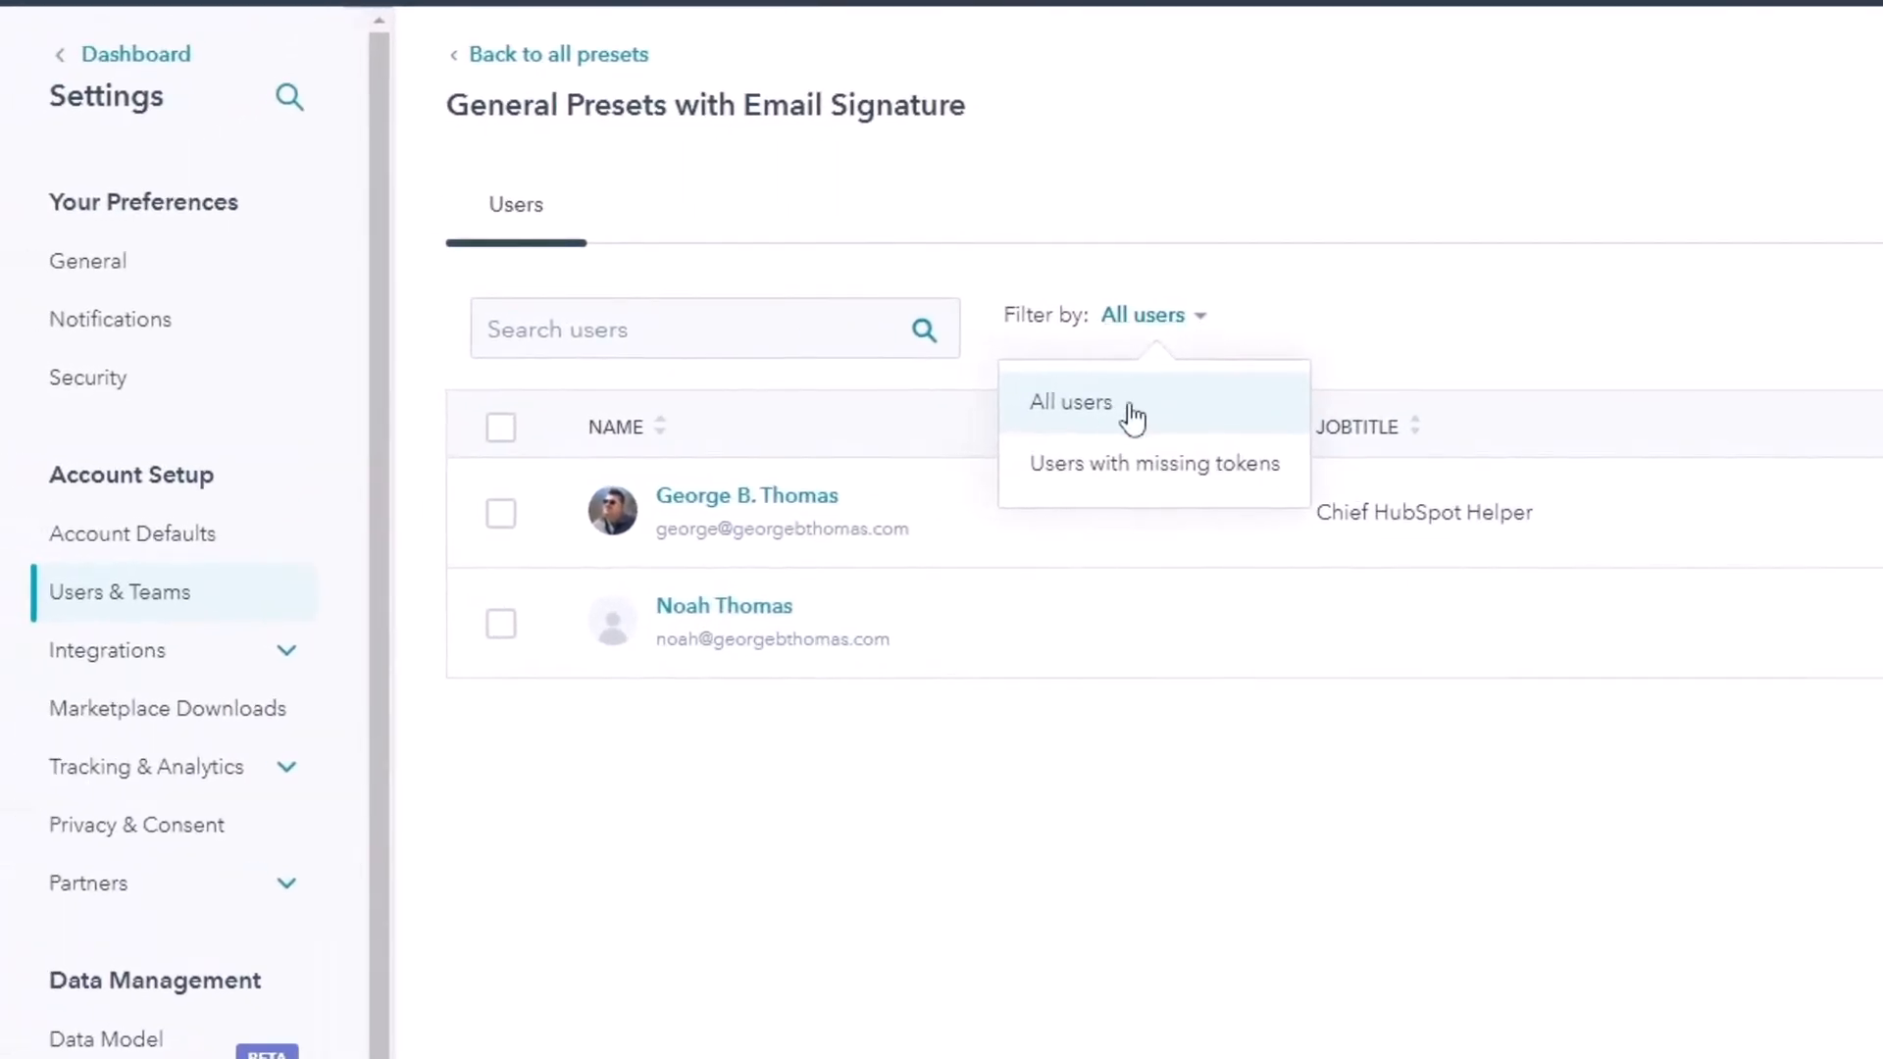
left_click(1238, 488)
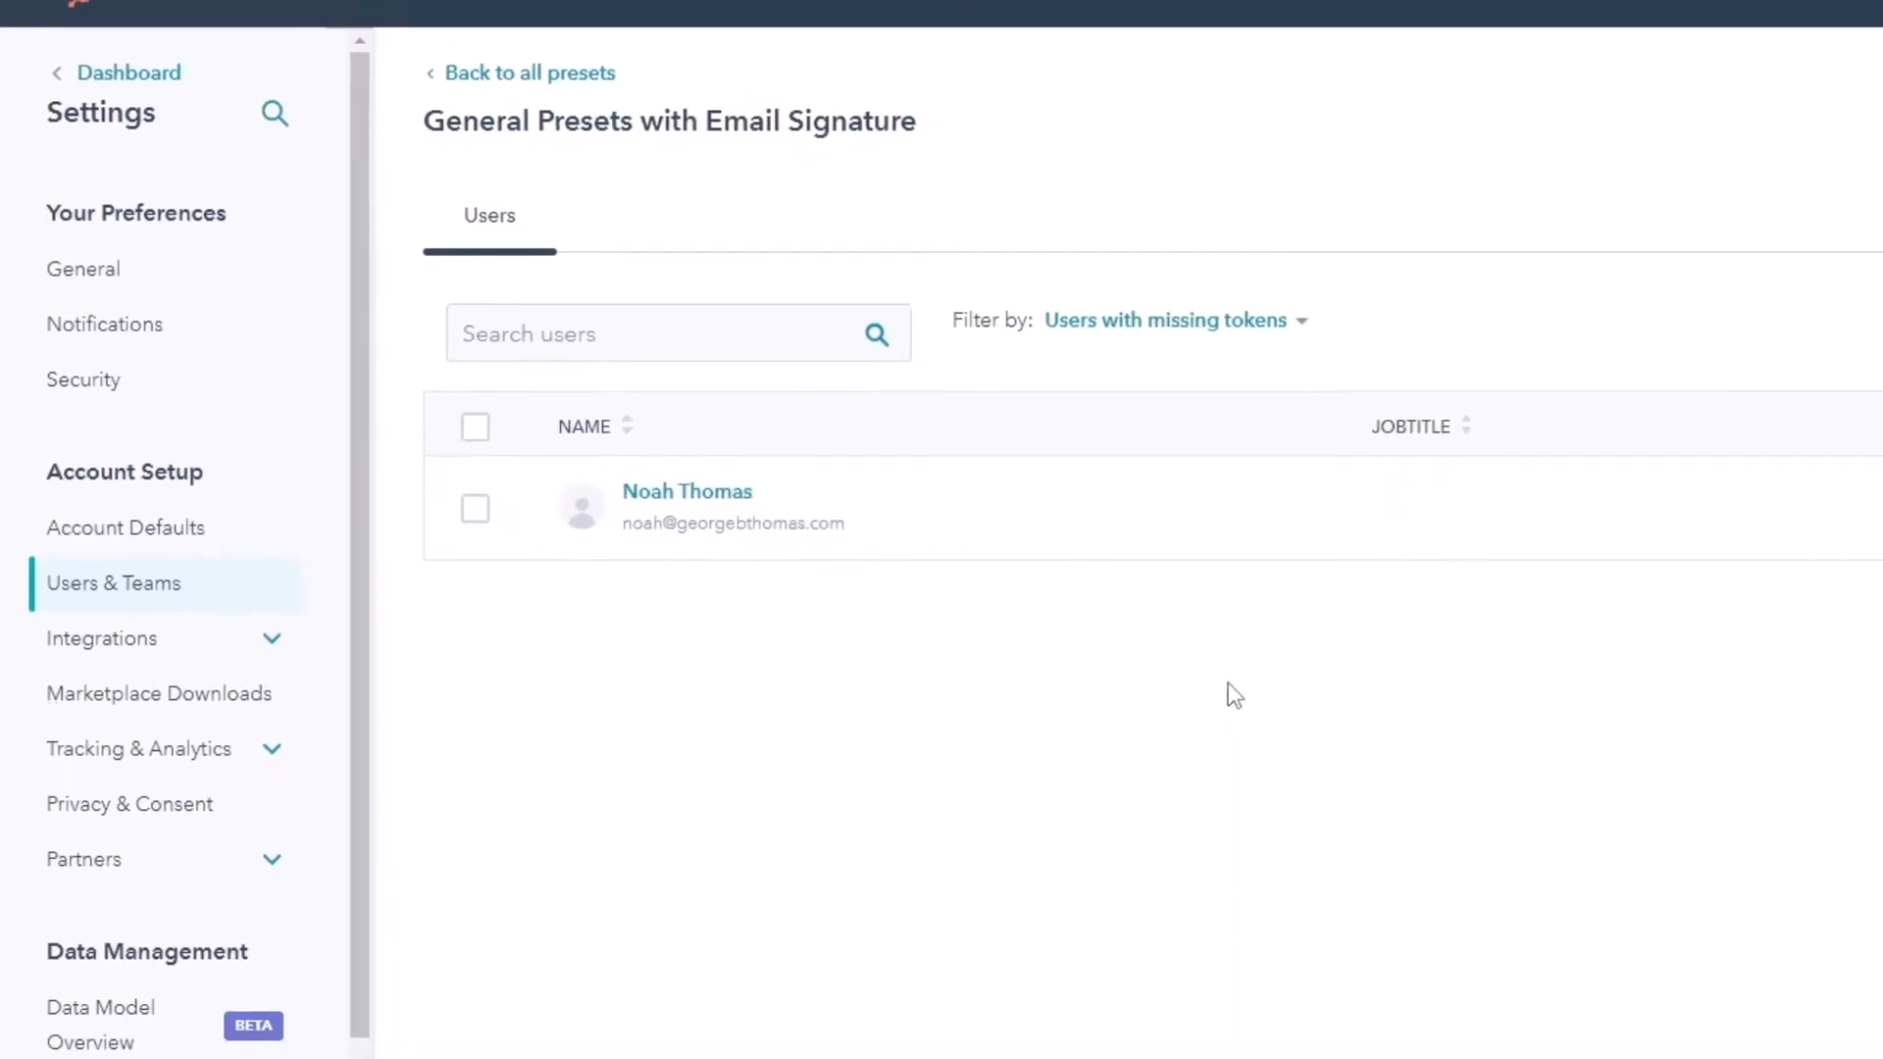
mouse_move(1328, 544)
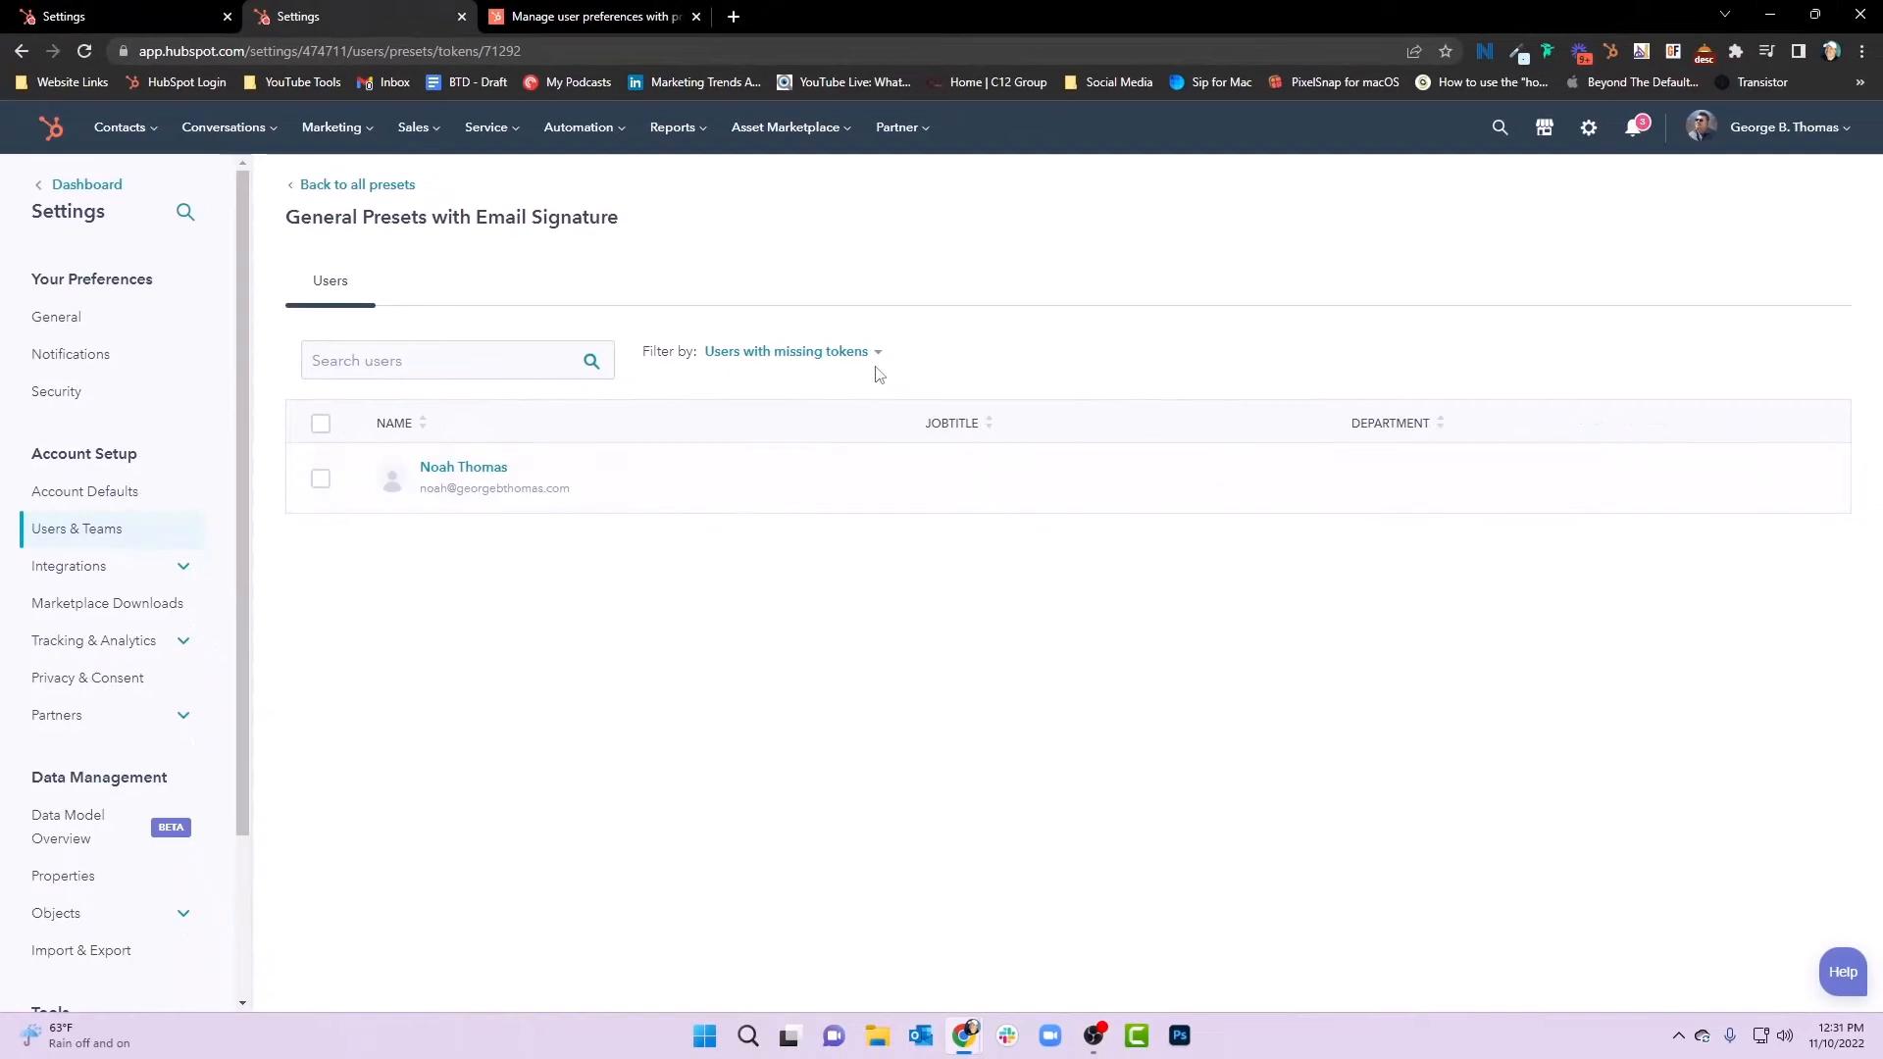
left_click(876, 359)
left_click(769, 410)
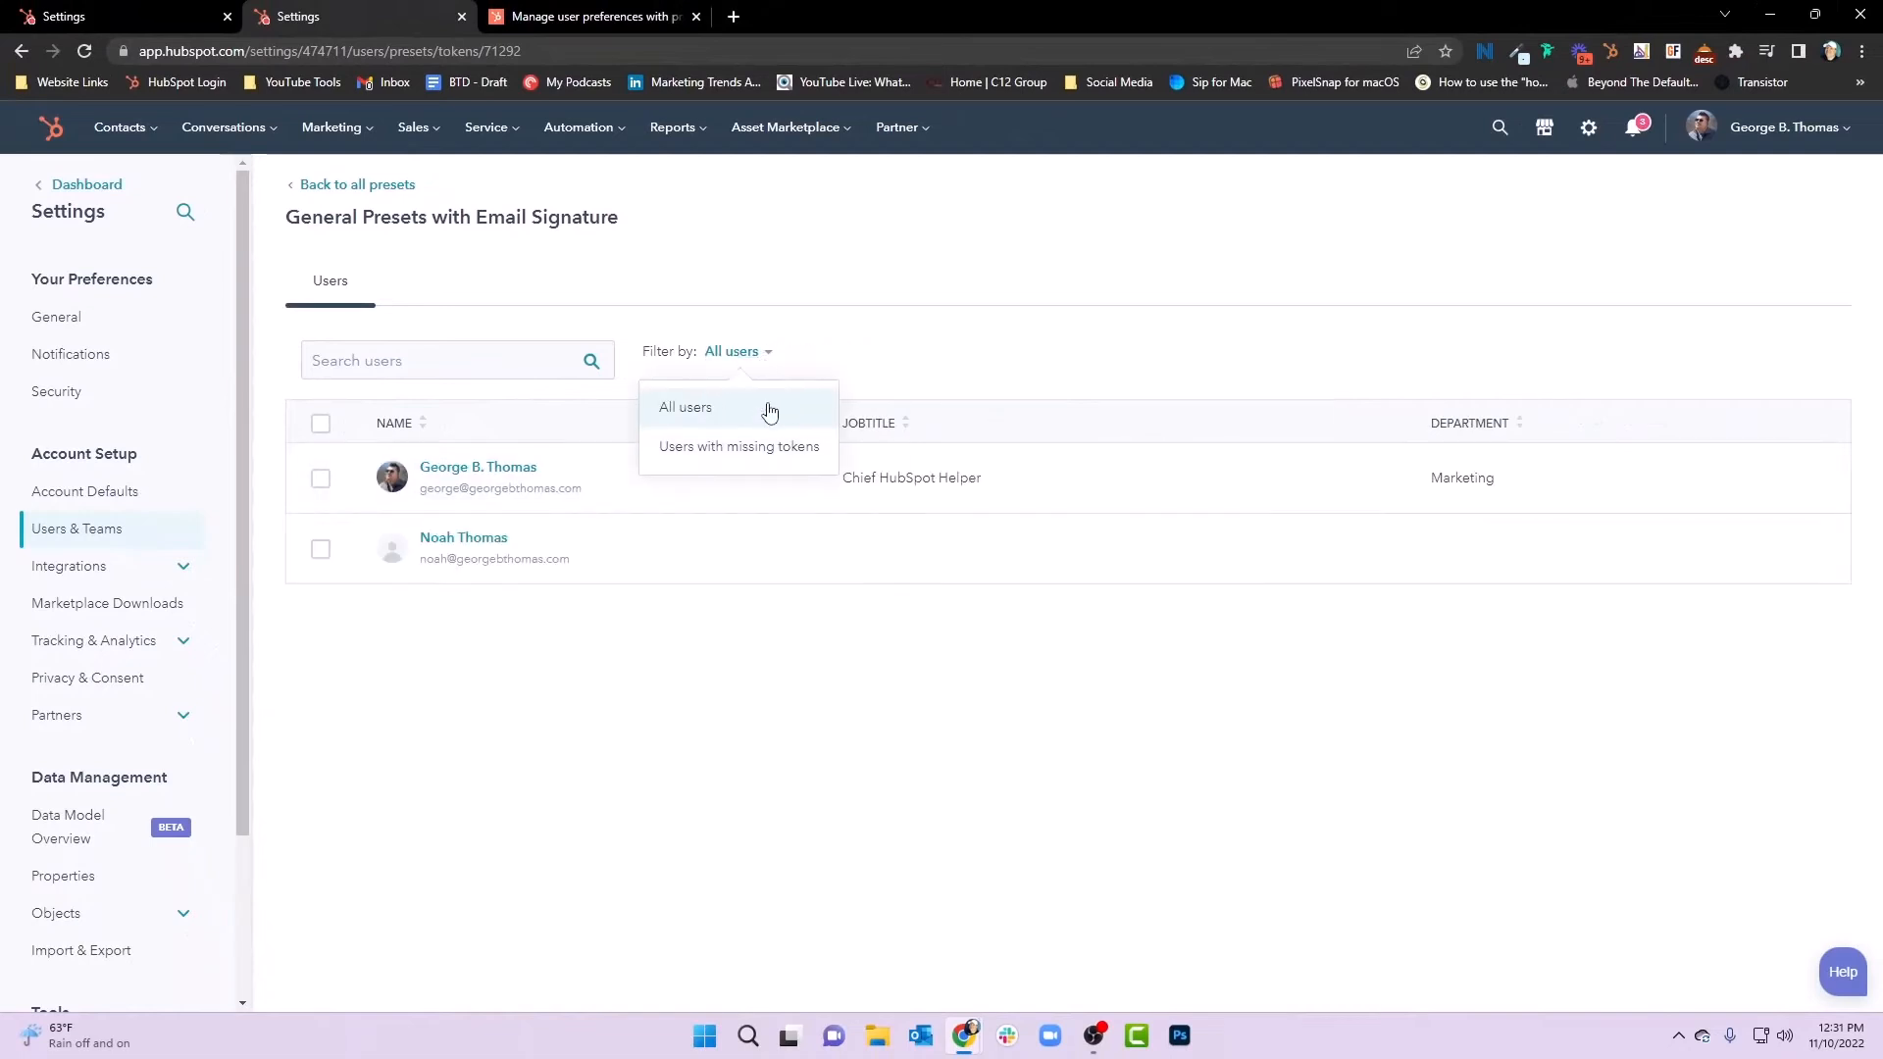
left_click(357, 184)
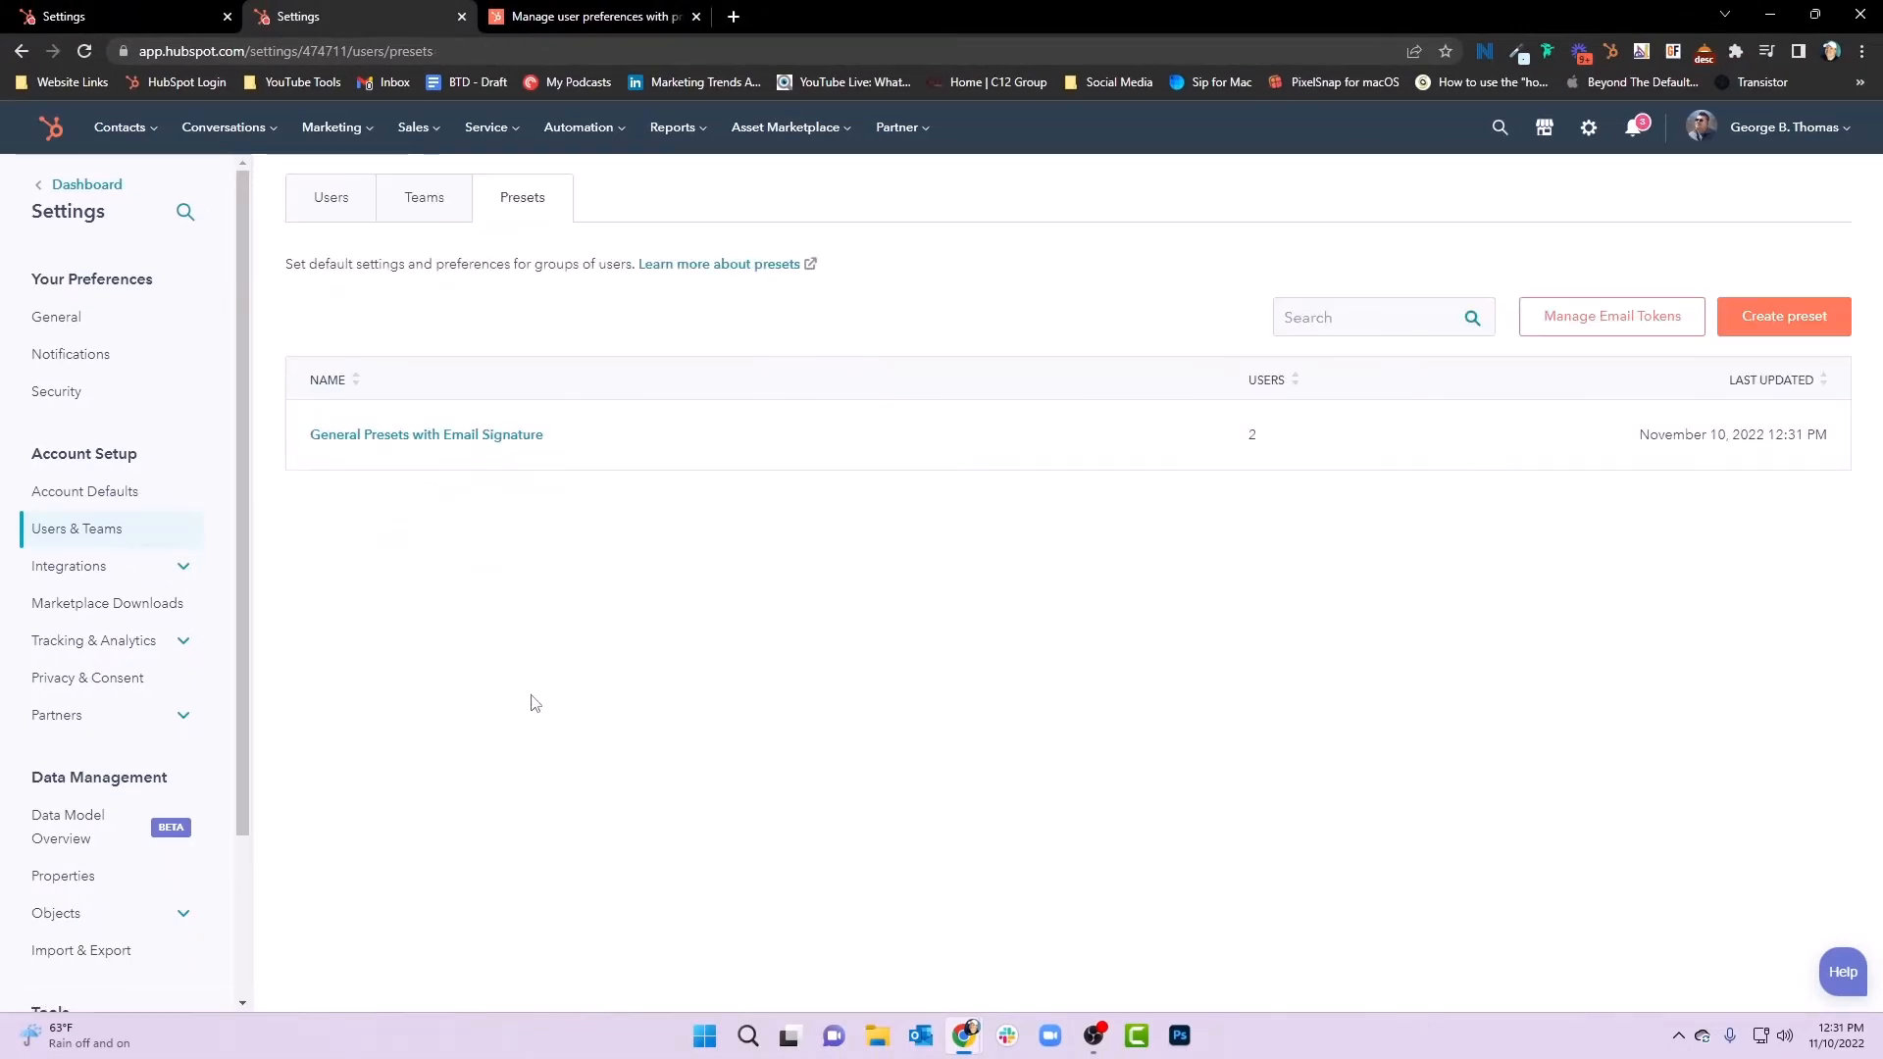